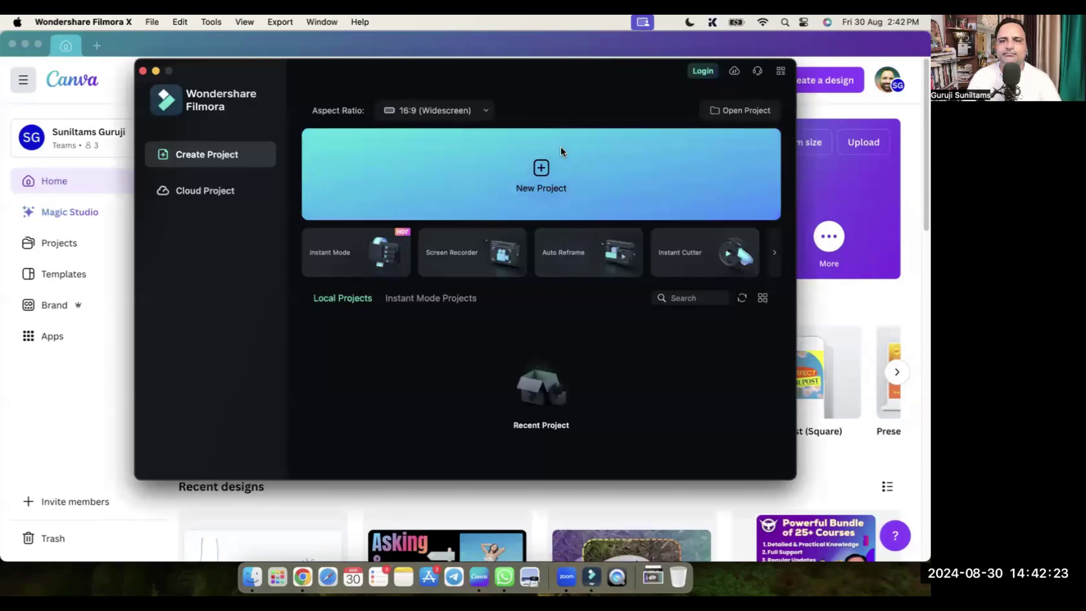
# Start a new project and browse the import dialog to the Documents > Zoom meeting folders.
pyautogui.click(538, 171)
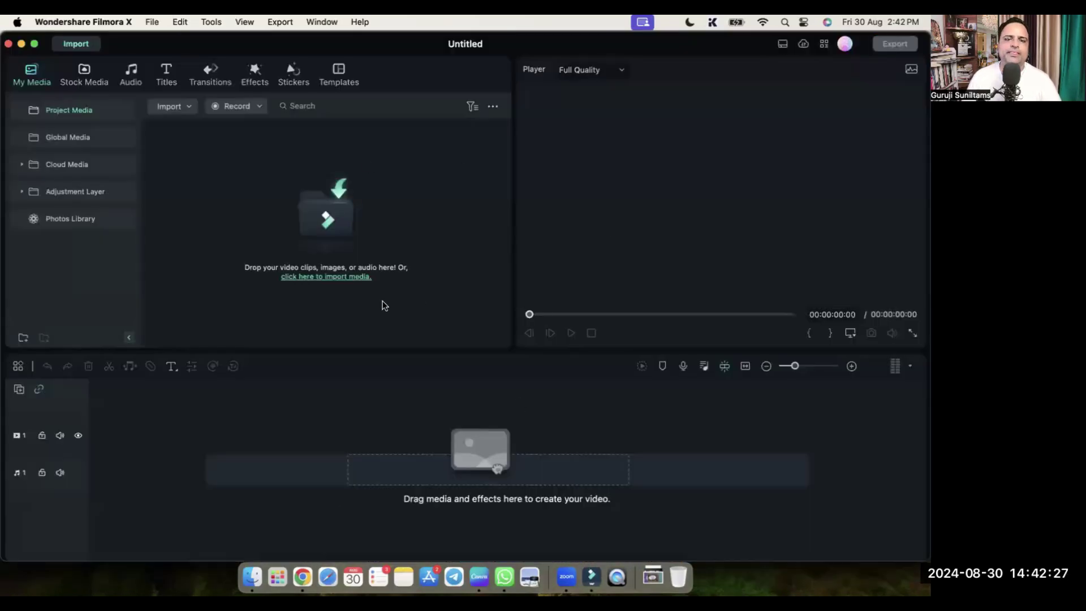
pyautogui.click(286, 275)
pyautogui.click(57, 149)
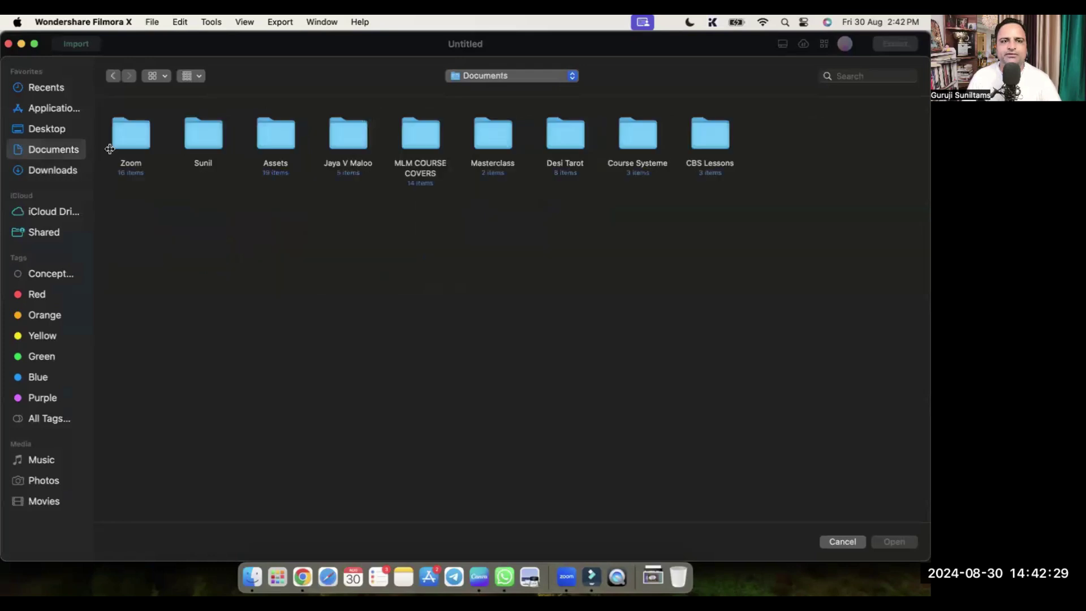
pyautogui.doubleClick(130, 147)
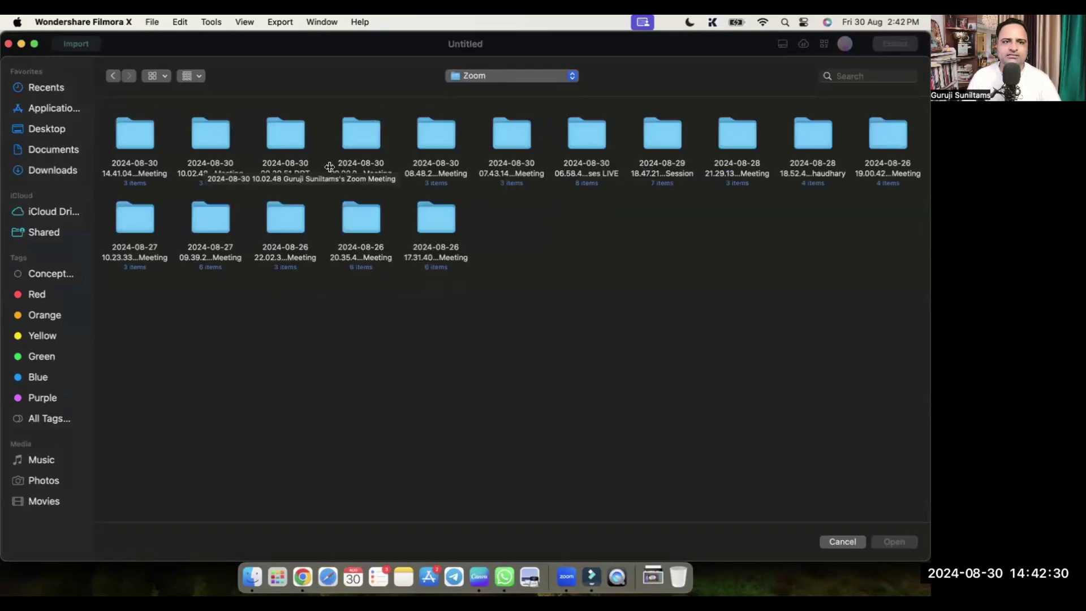
pyautogui.doubleClick(133, 140)
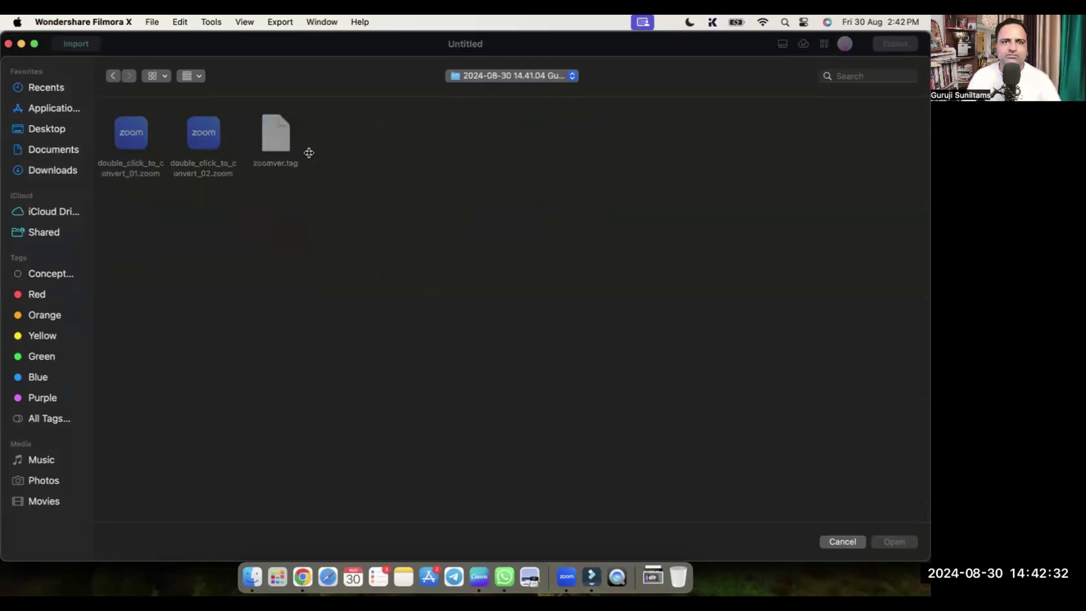
# Search several Zoom meeting folders, including 2024-08-30 09.29.51, for the right recording.
pyautogui.click(110, 75)
pyautogui.doubleClick(208, 135)
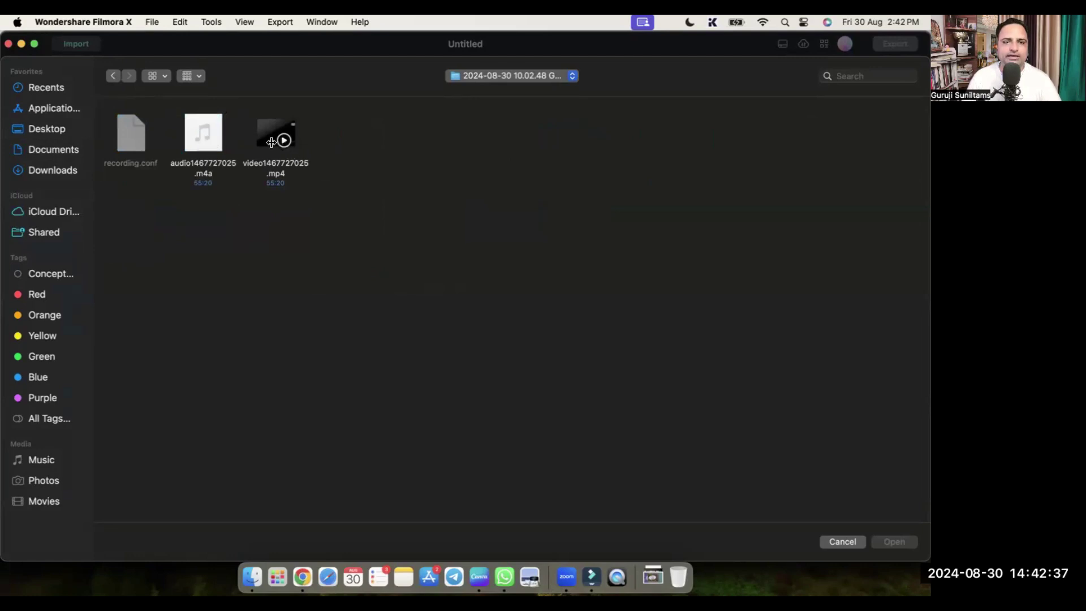
pyautogui.click(56, 152)
pyautogui.click(208, 136)
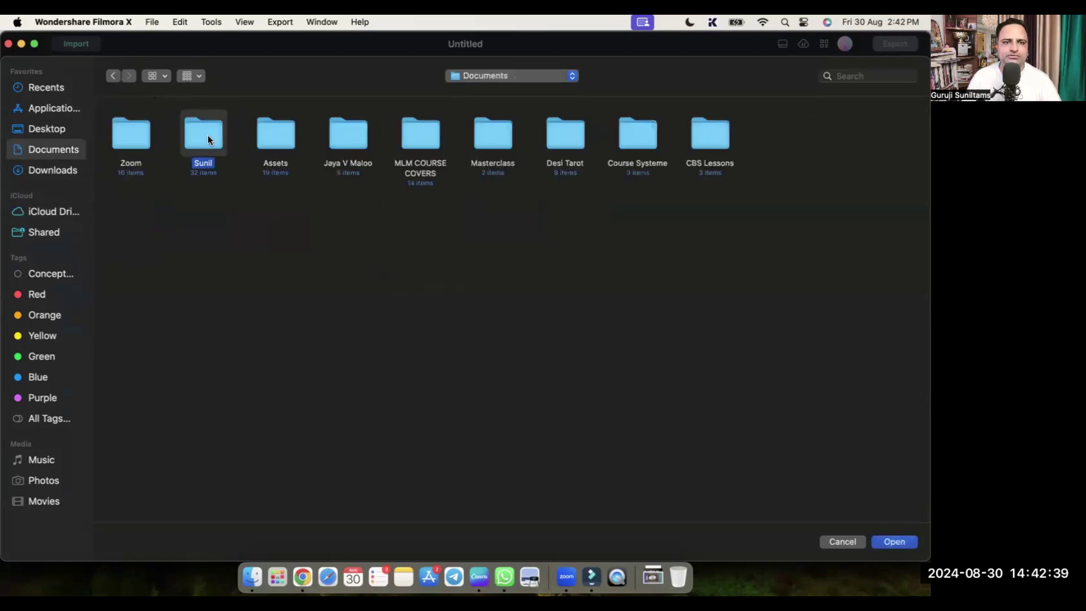
pyautogui.doubleClick(131, 139)
pyautogui.doubleClick(285, 135)
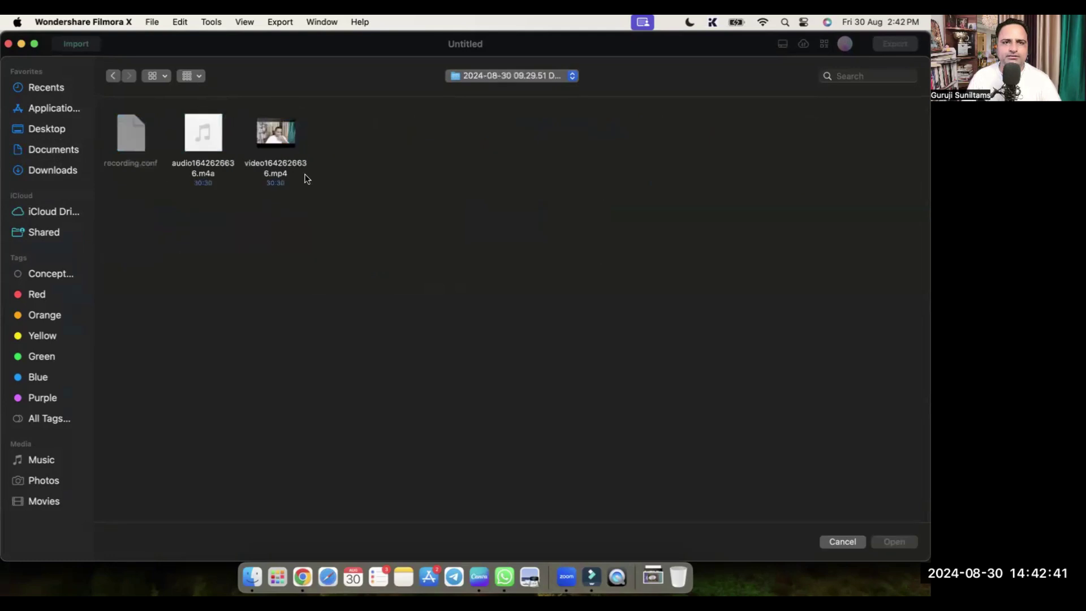
pyautogui.moveTo(325, 199); pyautogui.dragTo(276, 133)
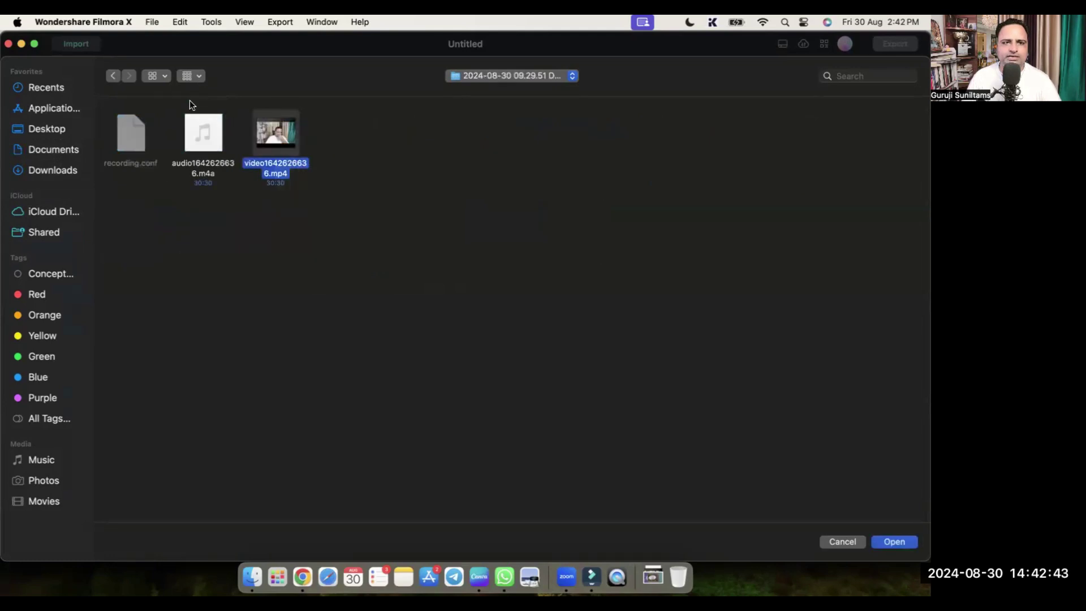
pyautogui.click(113, 76)
pyautogui.doubleClick(213, 135)
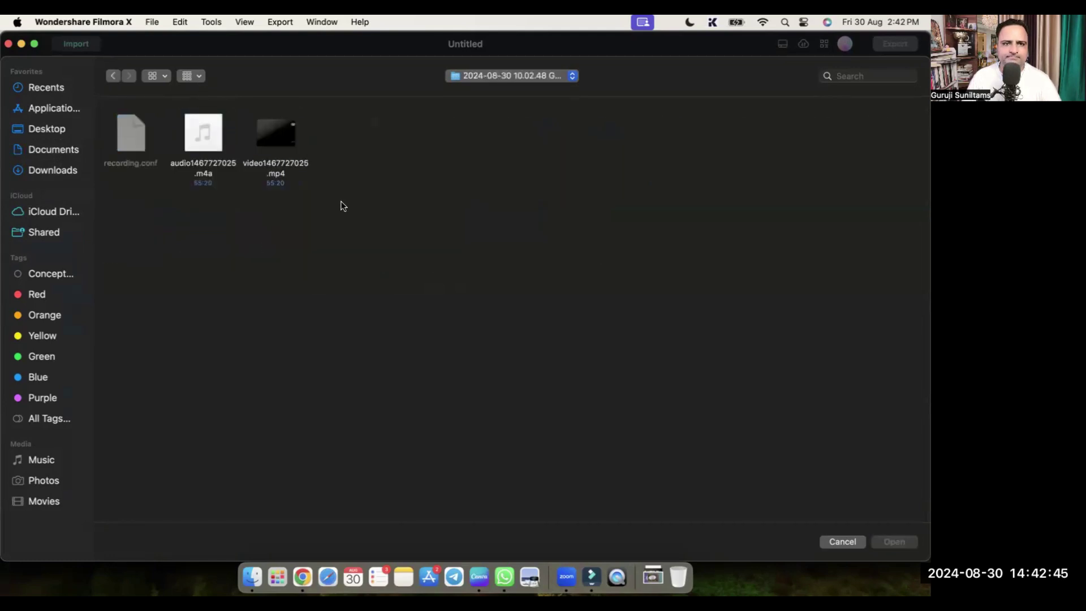
pyautogui.click(113, 76)
pyautogui.doubleClick(362, 134)
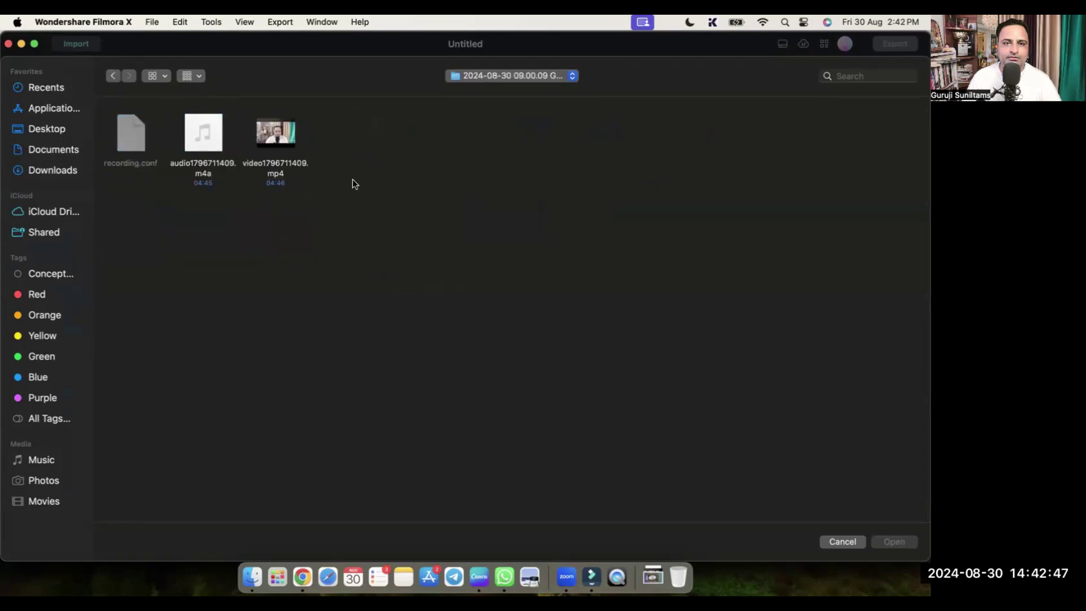
# Import video1796711409.mp4 into the media library and place it on the timeline.
pyautogui.click(277, 132)
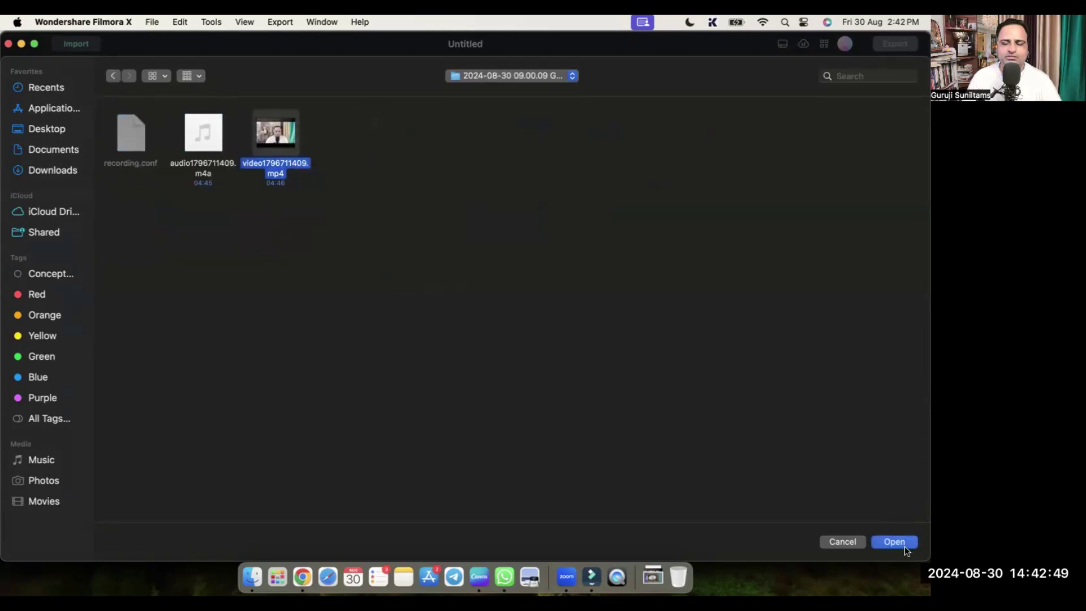
pyautogui.click(905, 545)
pyautogui.moveTo(273, 150); pyautogui.dragTo(277, 427)
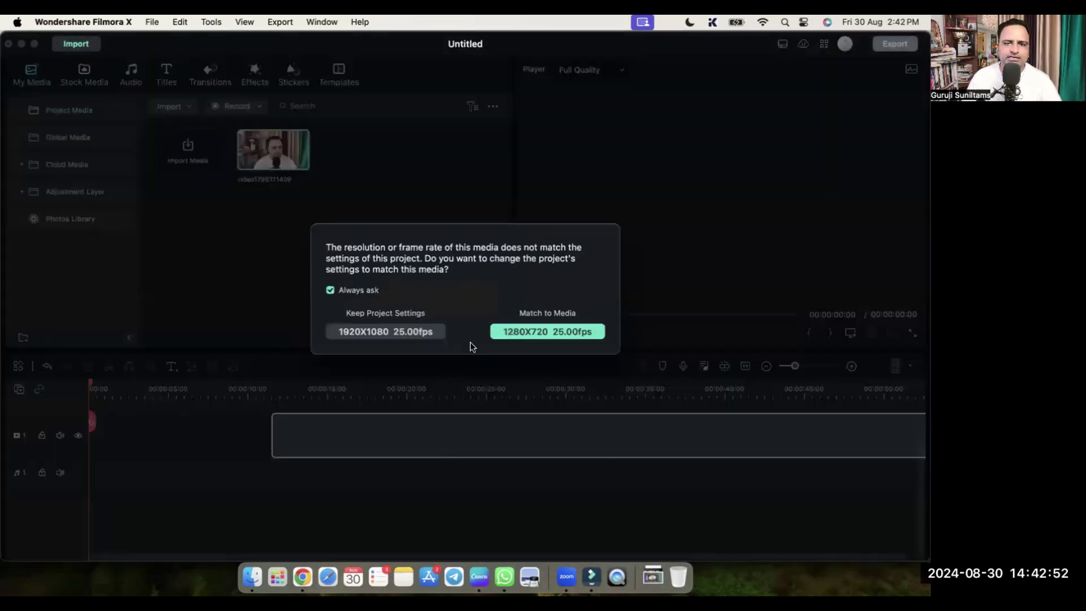
# Keep the 1920X1080 project settings, preview the clip from about 25 seconds, then bring Notes forward.
pyautogui.click(397, 334)
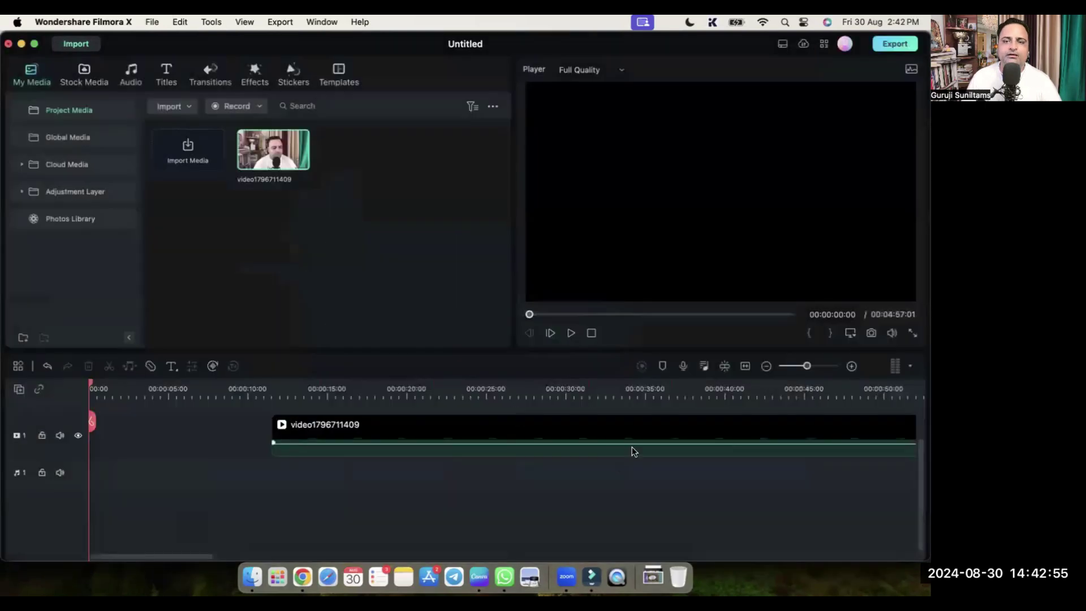
pyautogui.click(514, 388)
pyautogui.click(571, 333)
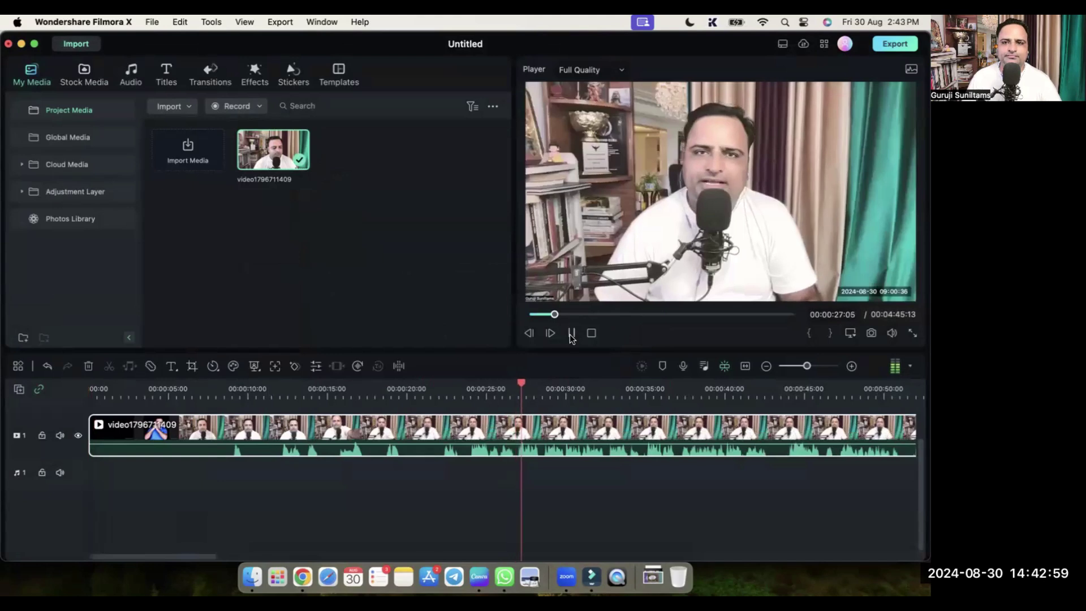
pyautogui.click(571, 333)
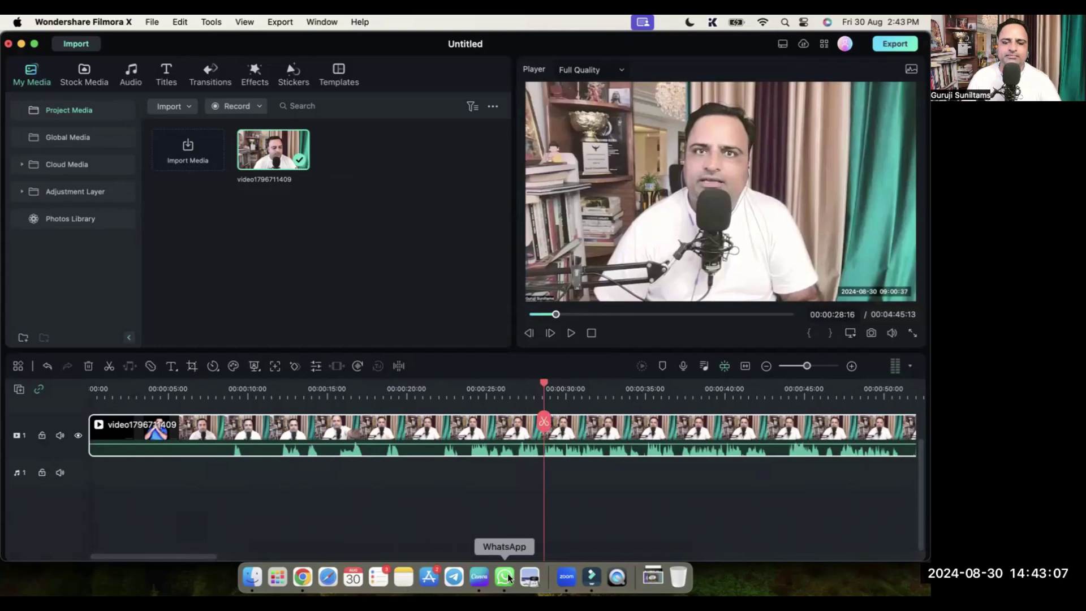
pyautogui.click(403, 577)
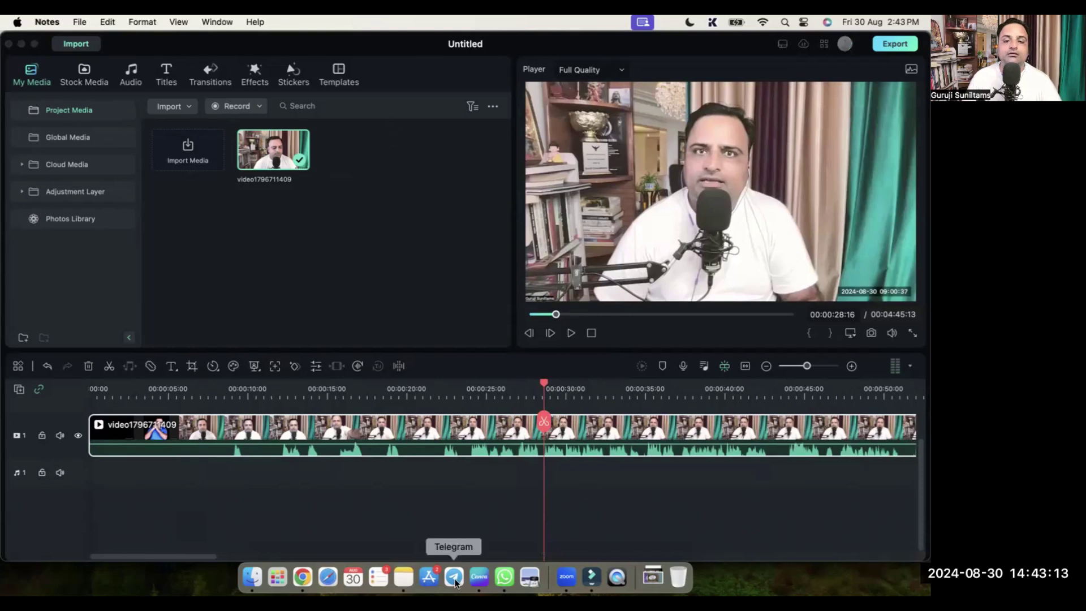
pyautogui.click(403, 577)
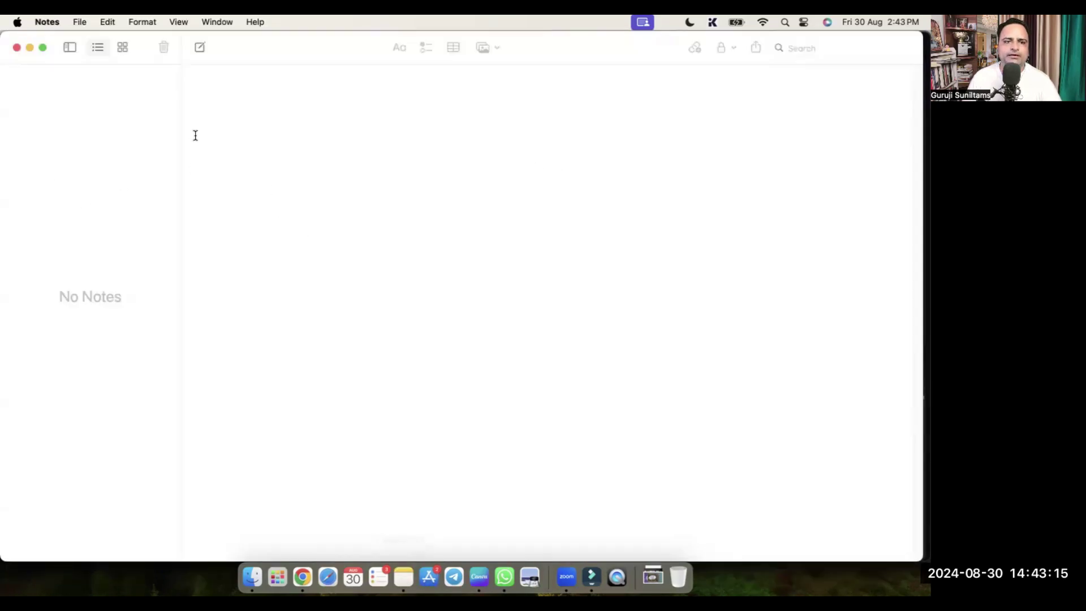
# Start a new note and type 'Narrate a story' and 'Professional…' while replaying the recording.
pyautogui.click(199, 46)
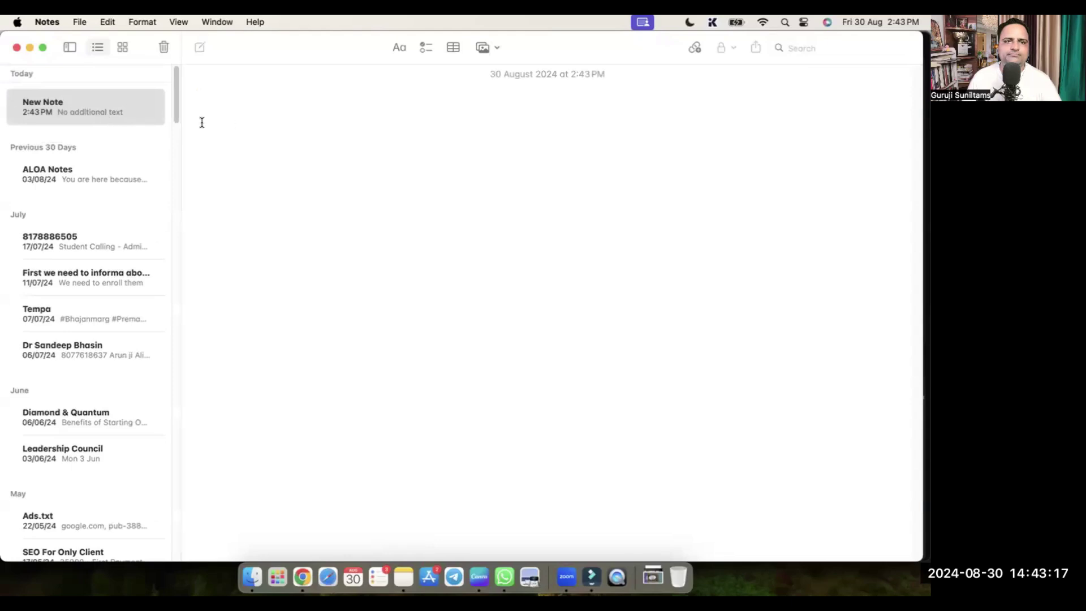
pyautogui.press('Return')
pyautogui.press('Return')
pyautogui.write('Narrate a story,')
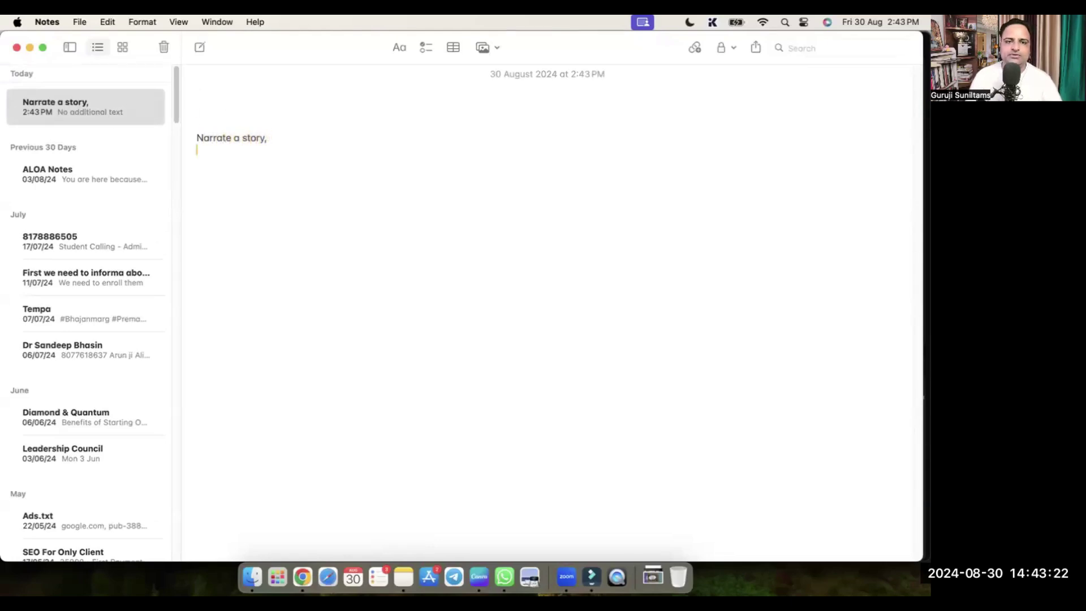
pyautogui.press('super+Tab')
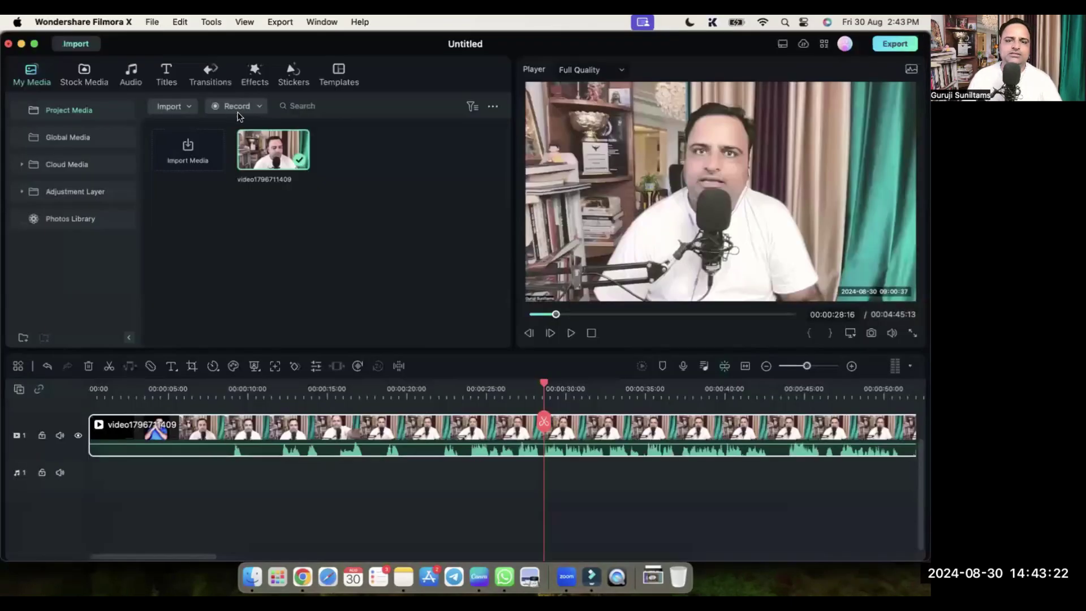
pyautogui.click(571, 333)
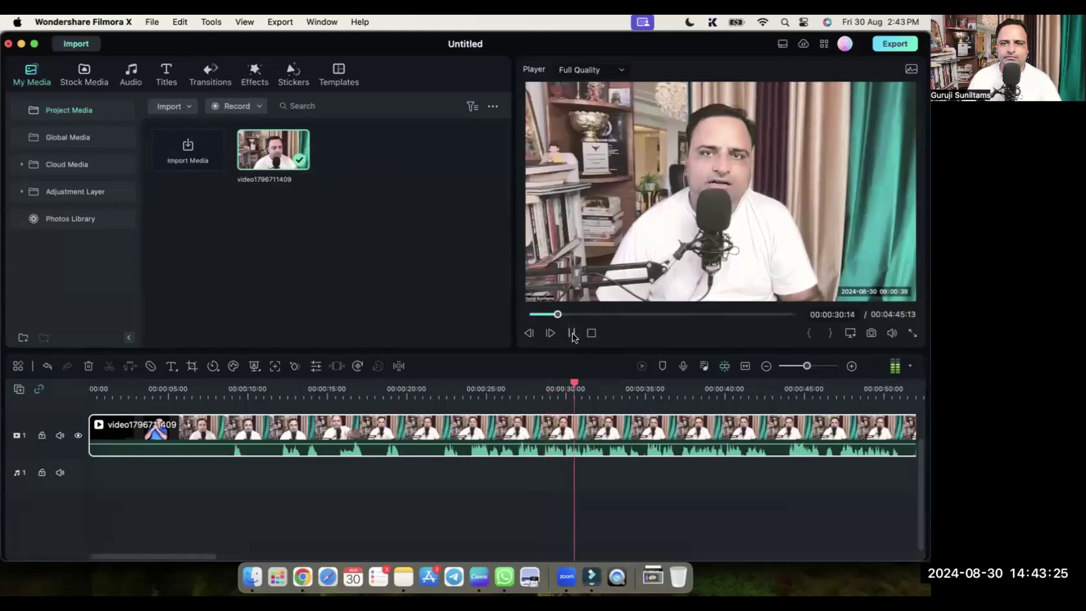
pyautogui.press('super+Tab')
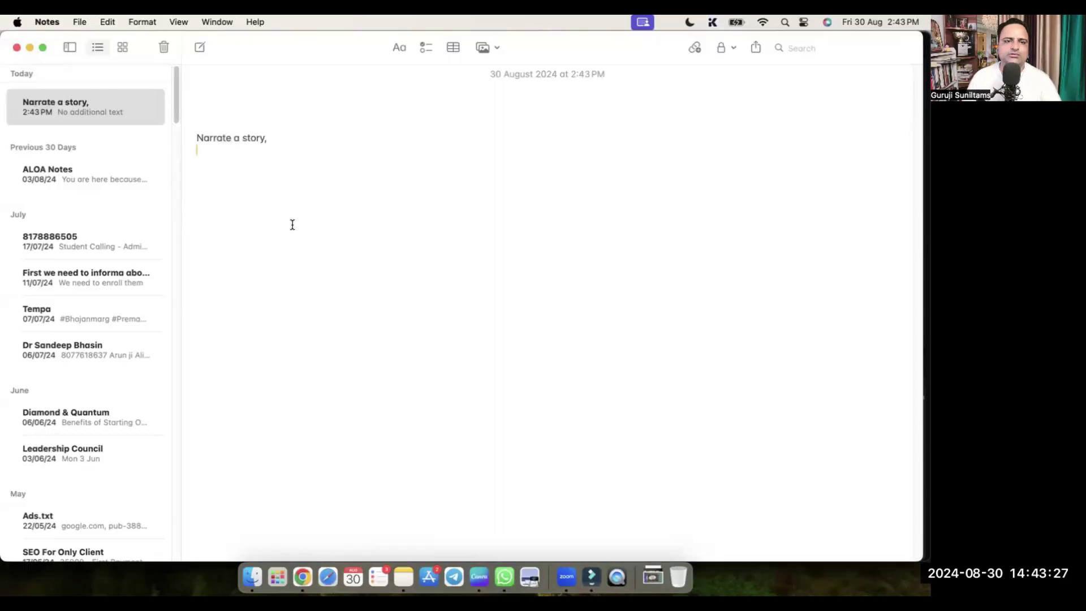
pyautogui.write('Professional Manager')
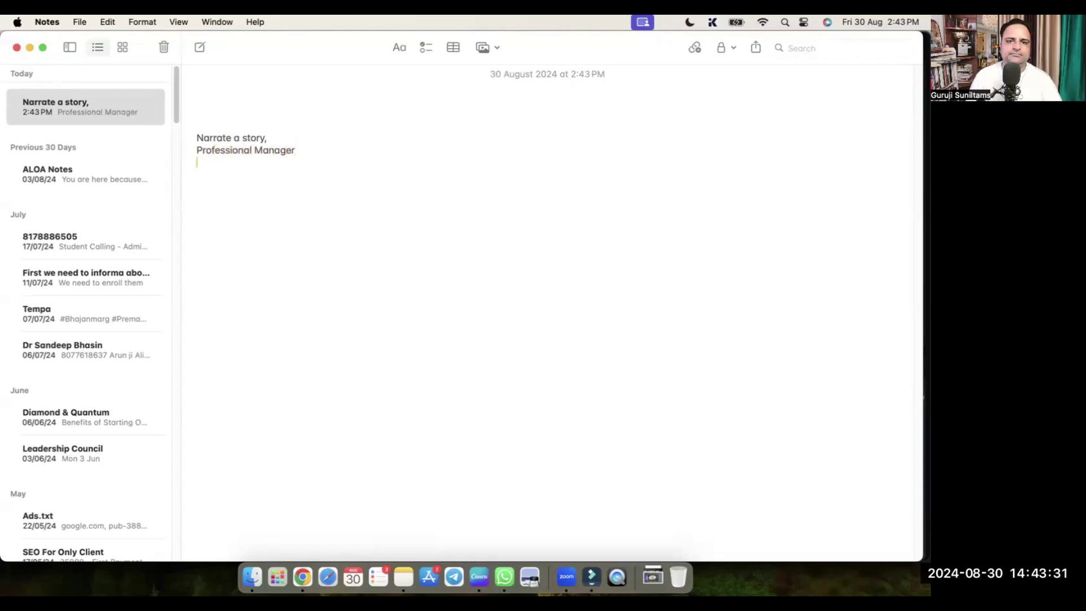
pyautogui.press('super+Tab')
pyautogui.click(570, 335)
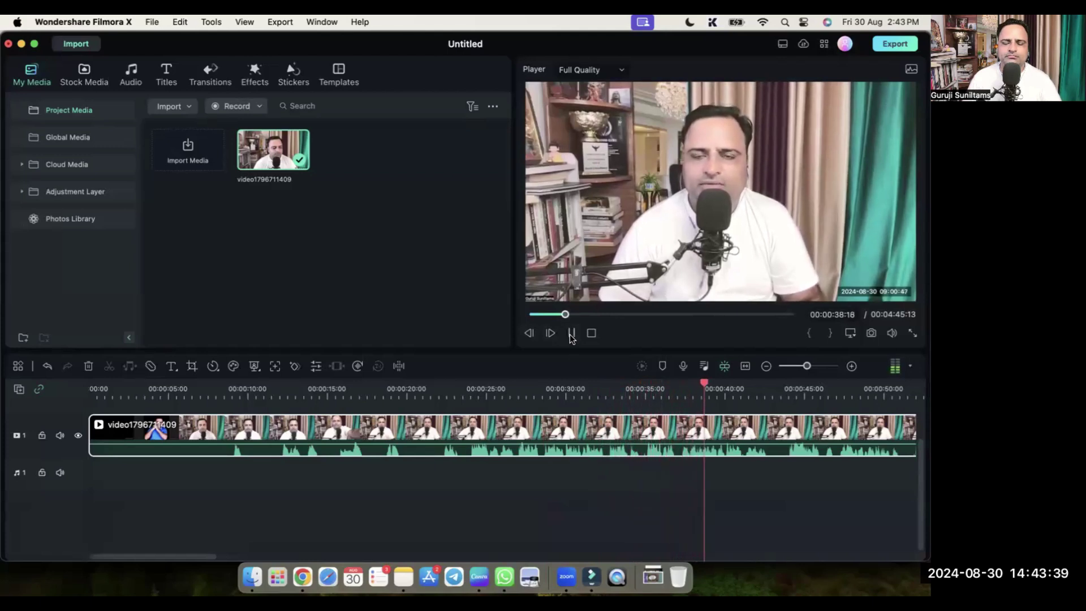
# Add the remaining outline lines through 'Income money' while listening, then bring Canva forward.
pyautogui.press('super+Tab')
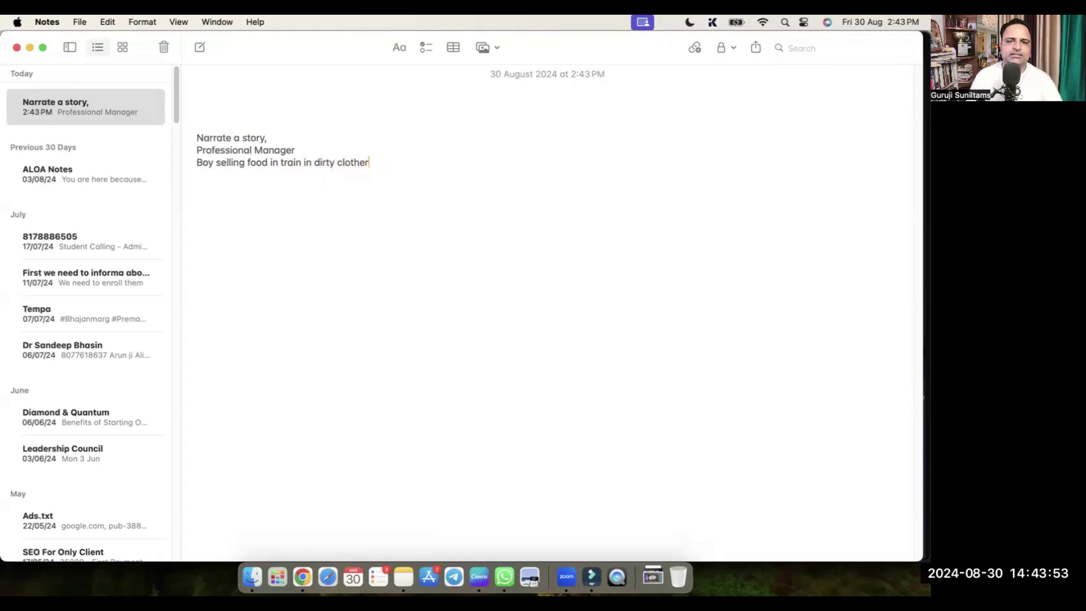
pyautogui.press('super+Tab')
pyautogui.click(572, 334)
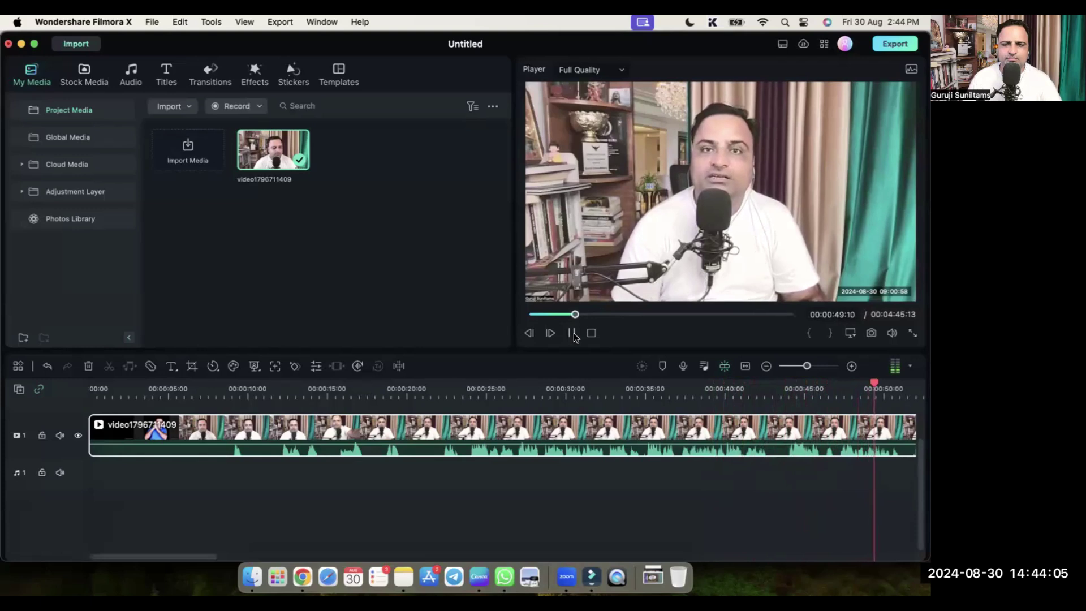
pyautogui.press('super+Tab')
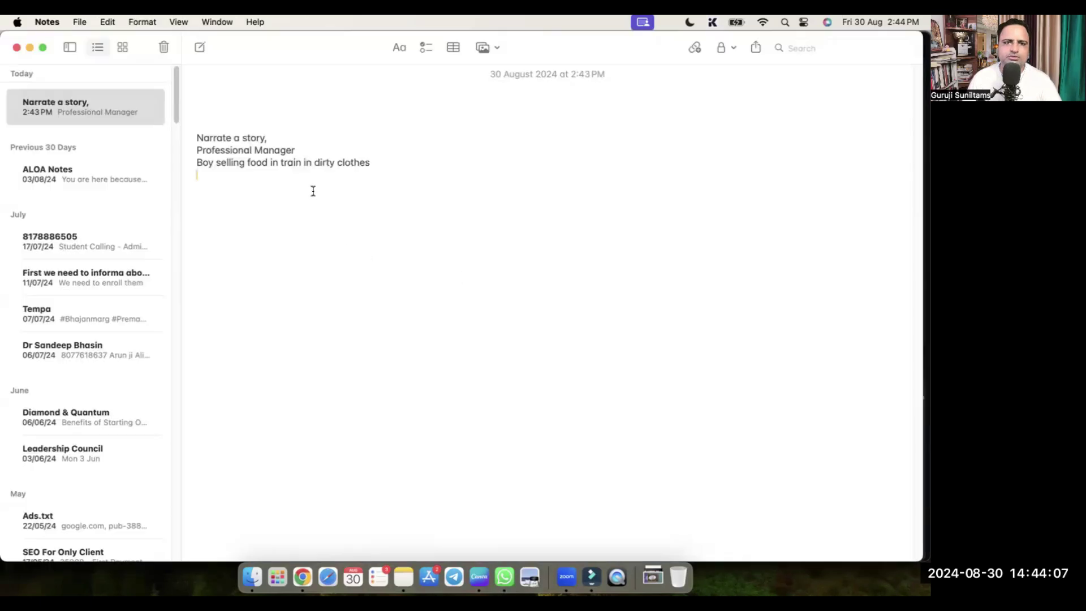
pyautogui.click(299, 189)
pyautogui.write('Conversation talking people in train')
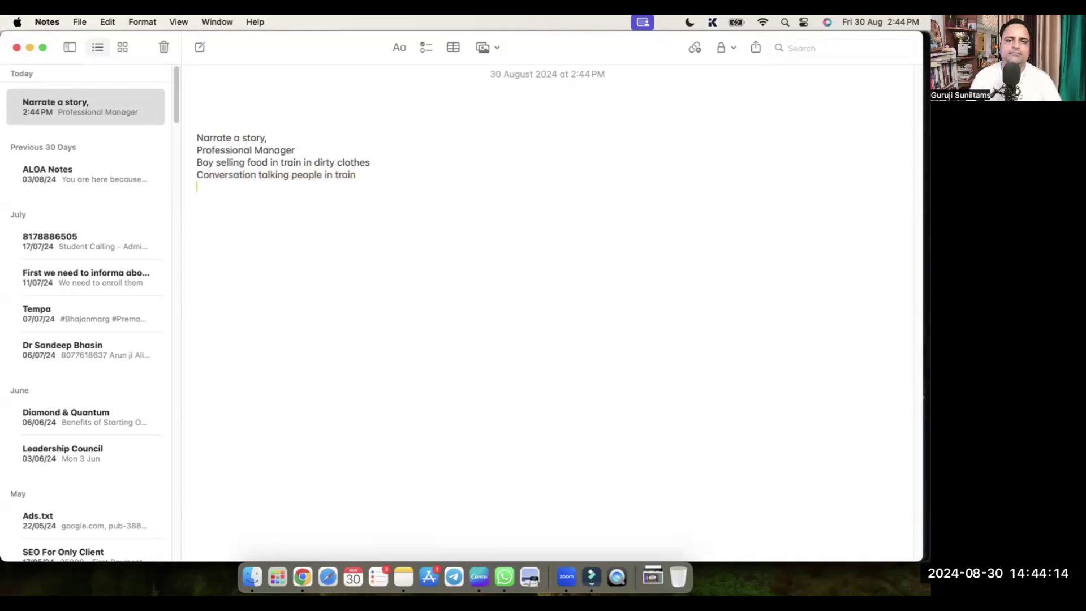
pyautogui.press('super+Tab')
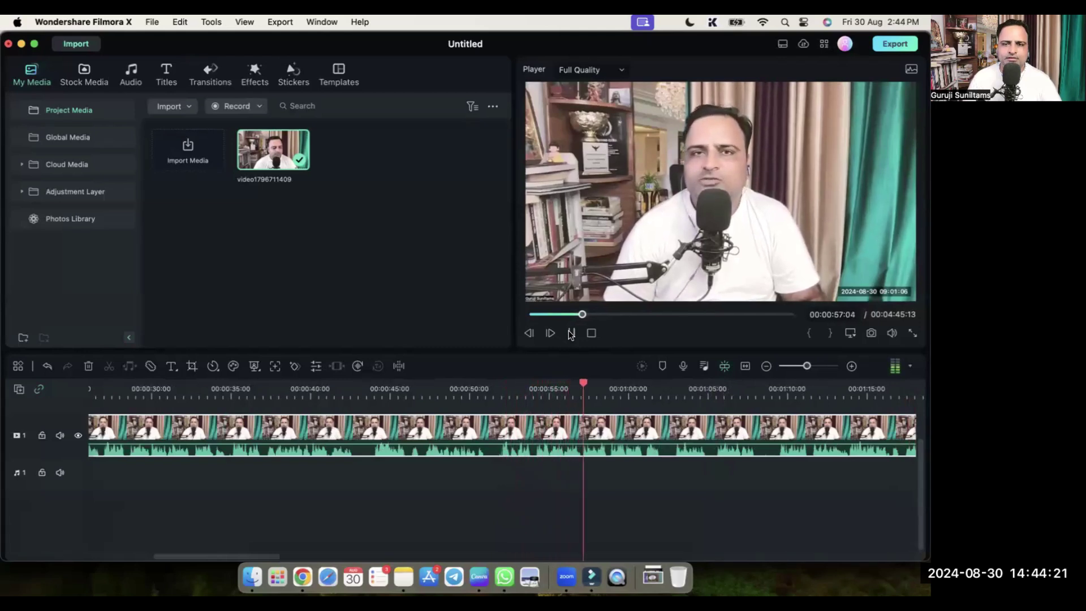
pyautogui.press('super+Tab')
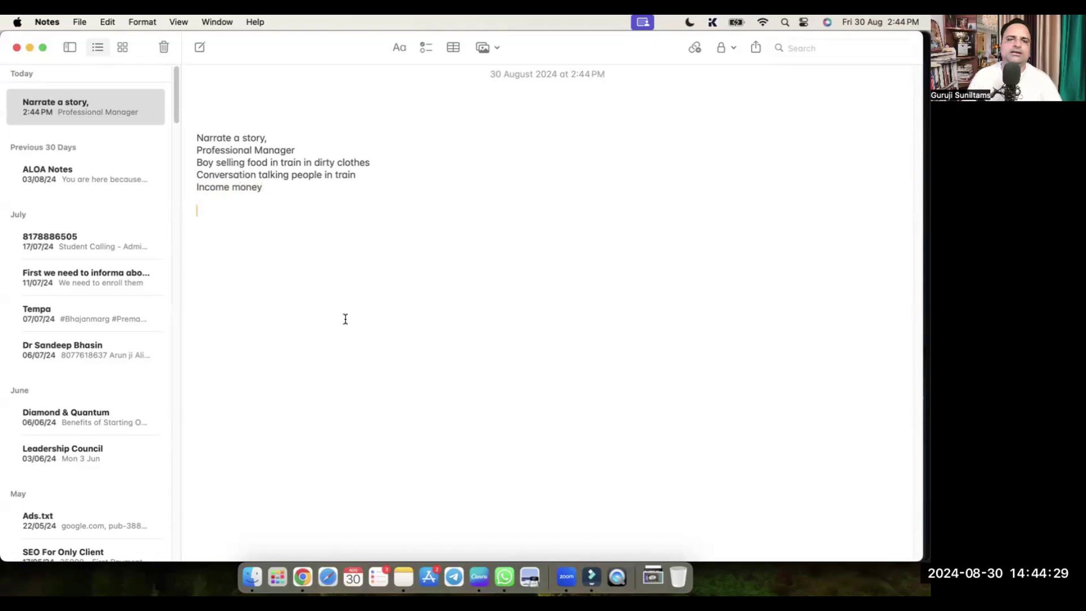
pyautogui.press('super+a')
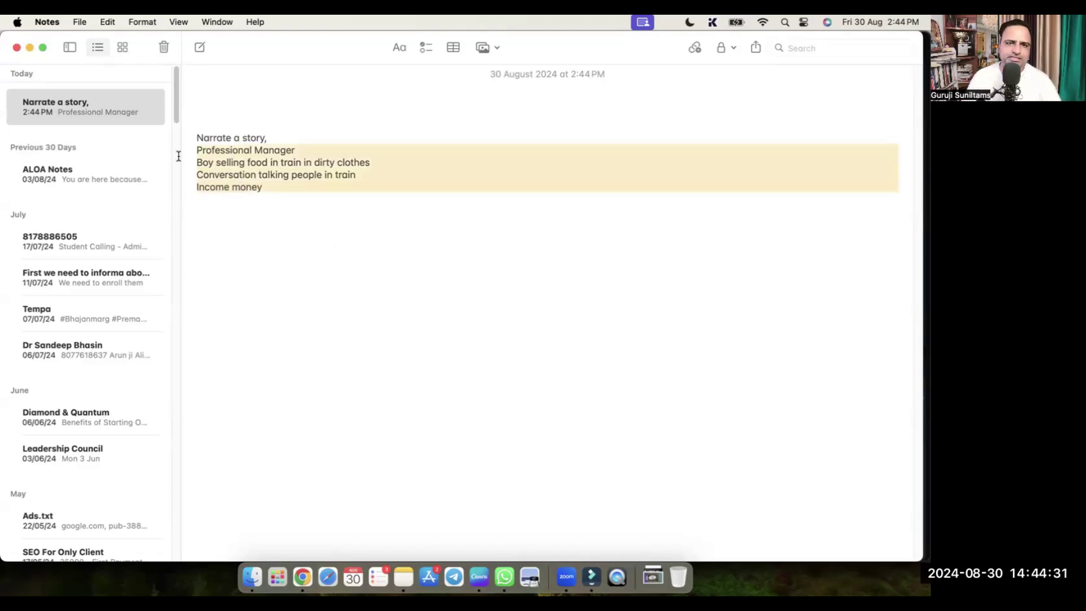
pyautogui.click(279, 210)
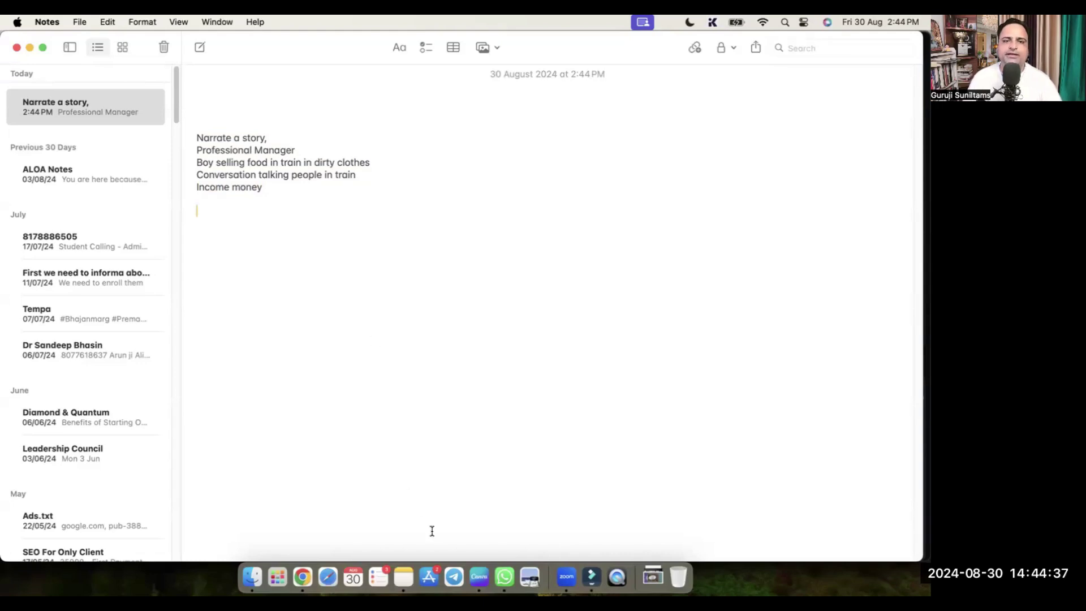
pyautogui.click(479, 577)
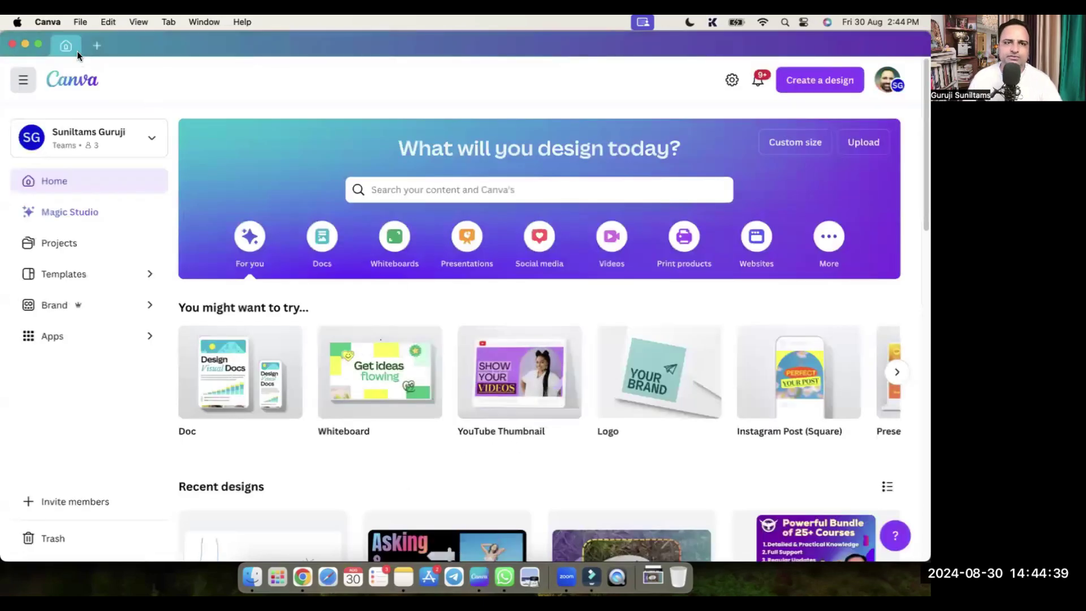
# Create a custom-size 1920 × 1080 px design instead of a presentation.
pyautogui.click(95, 46)
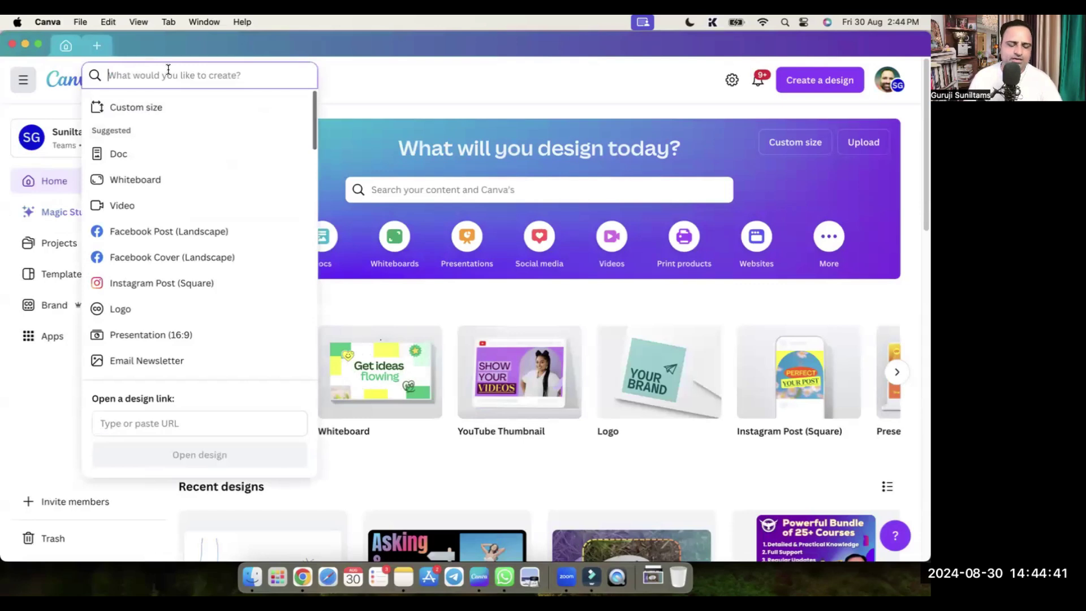
pyautogui.write('presentation')
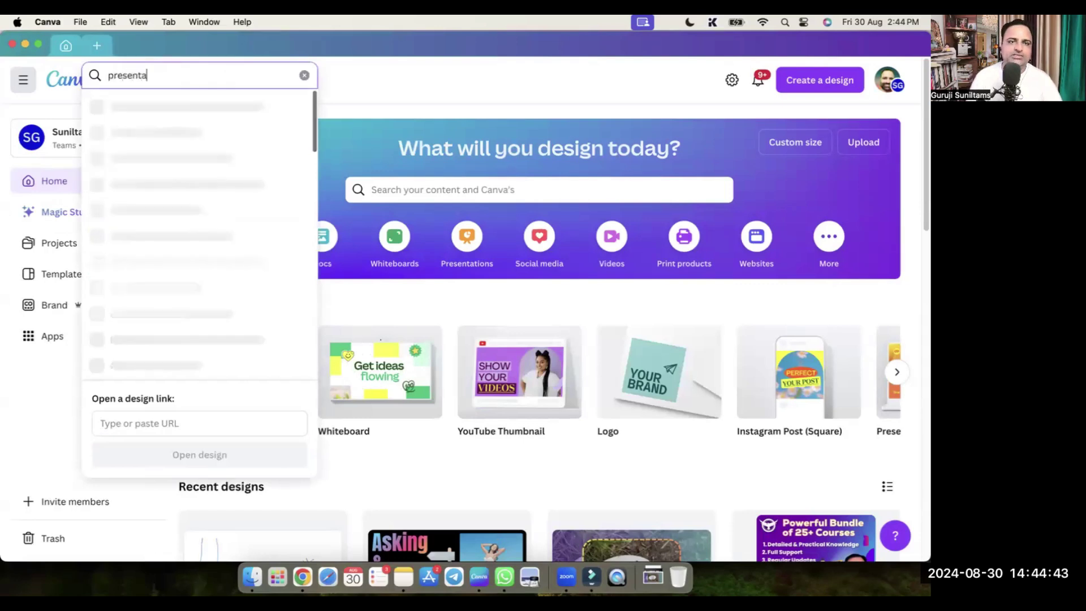
pyautogui.click(304, 76)
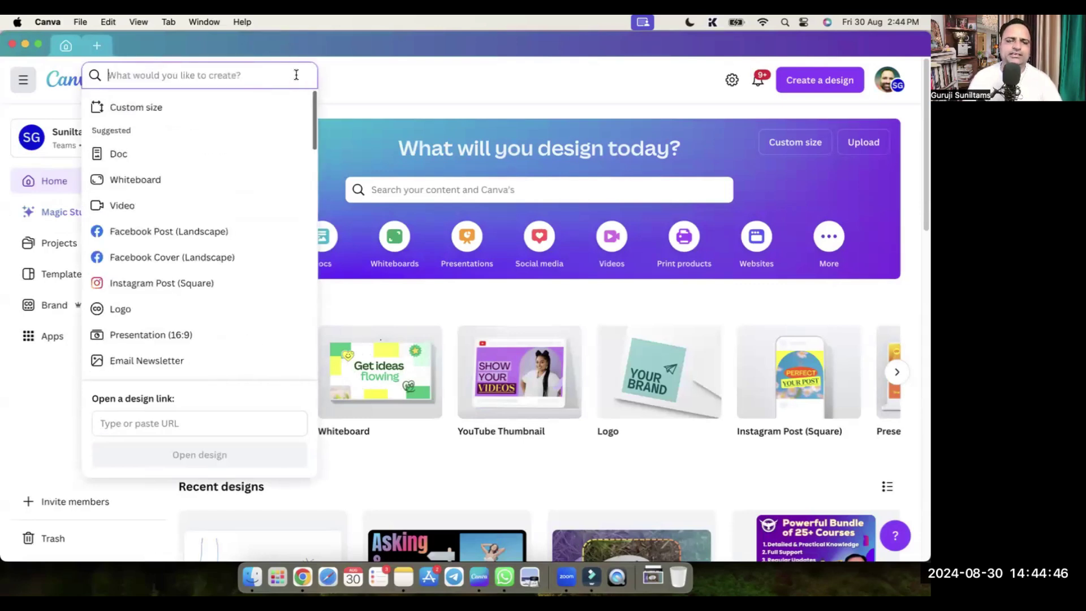
pyautogui.click(147, 109)
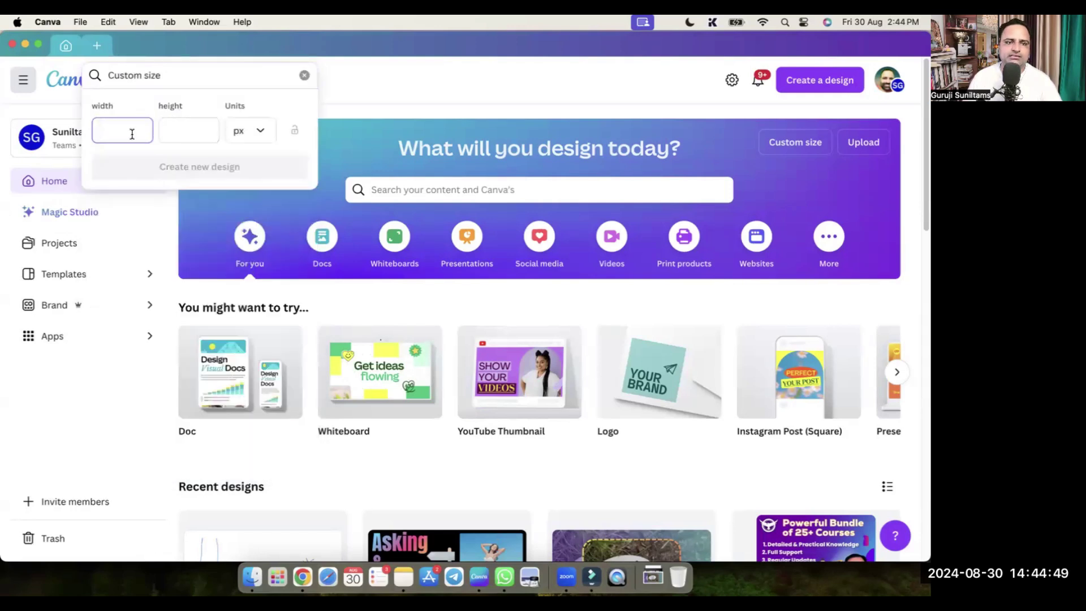
pyautogui.click(187, 129)
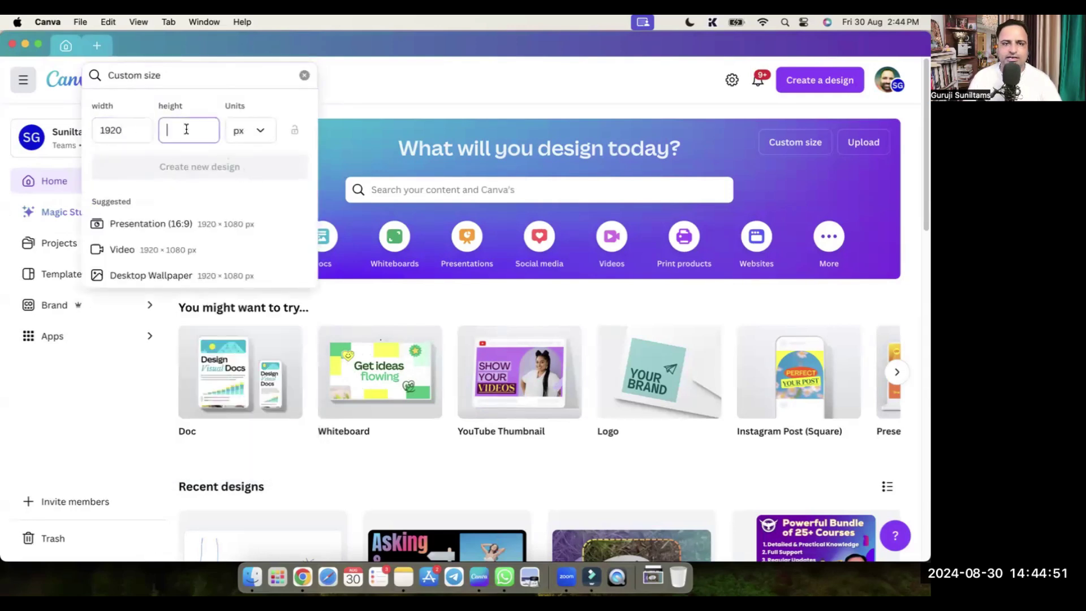
pyautogui.write('1080')
pyautogui.click(211, 166)
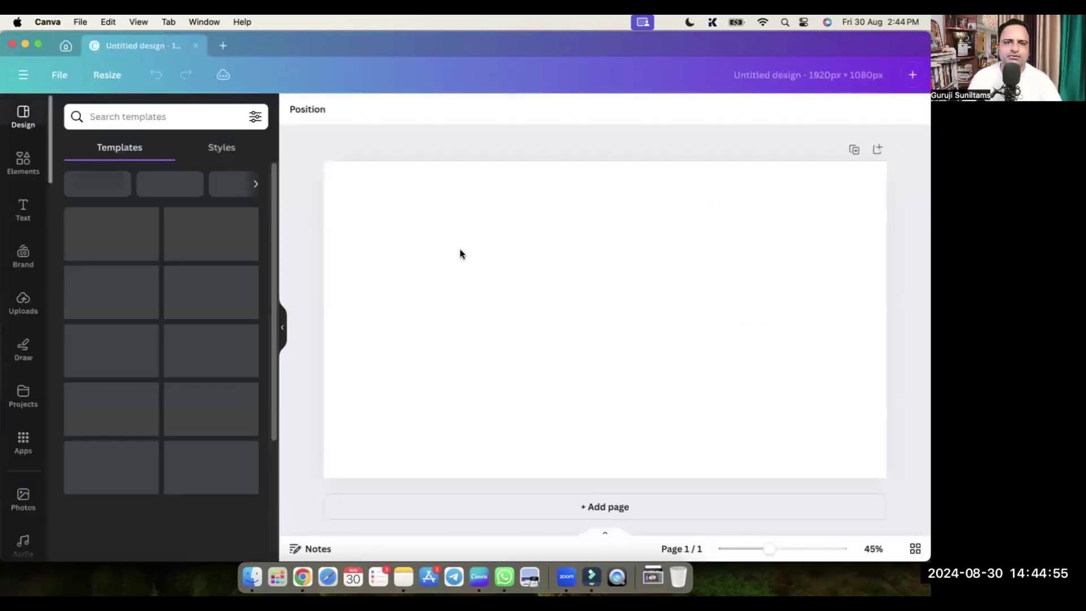
# Search Canva's stock videos for 'Narrate a story' copied from Notes.
pyautogui.press('super+Tab')
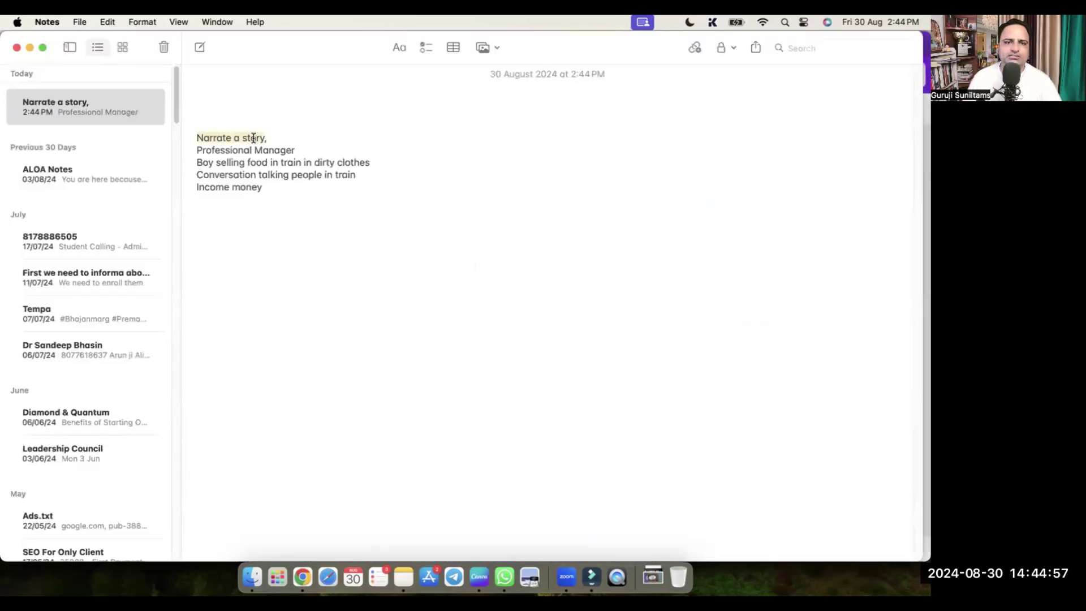
pyautogui.press('super+Tab')
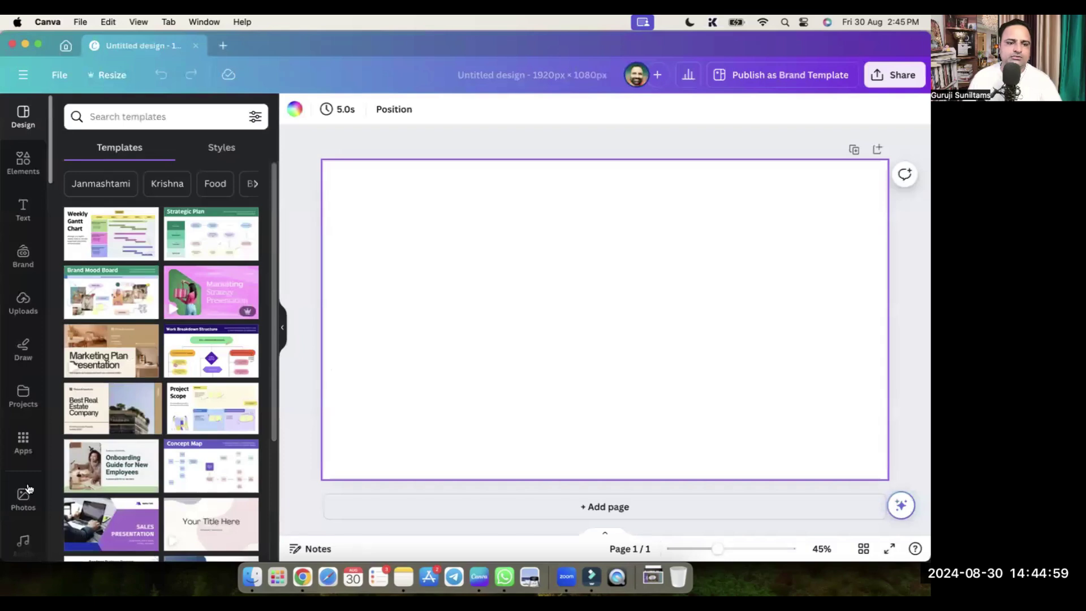
pyautogui.scroll(-2, 23, 396)
pyautogui.click(23, 444)
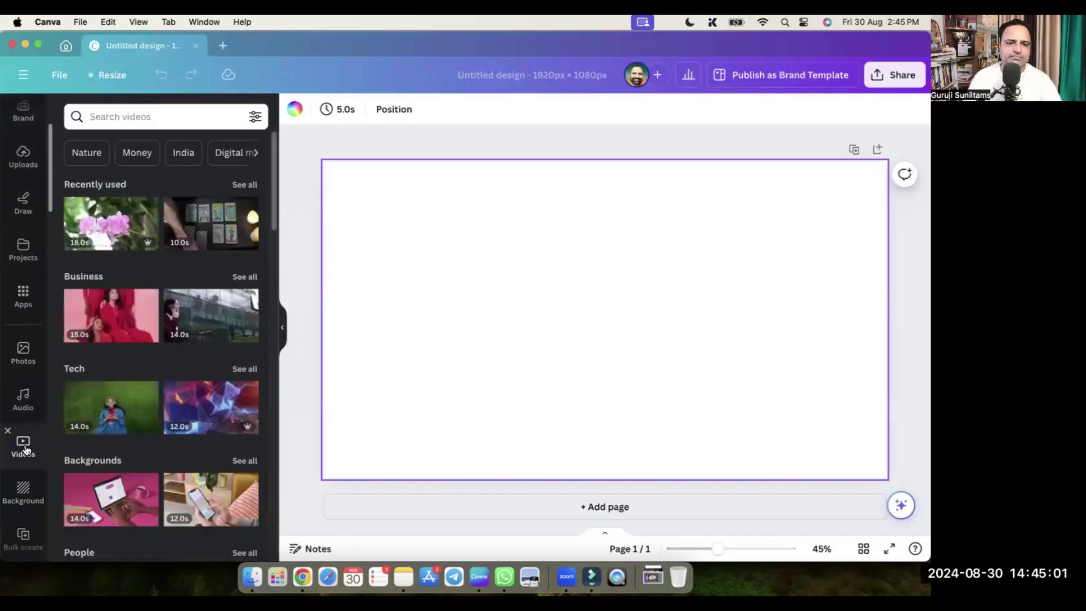
pyautogui.click(146, 113)
pyautogui.write('Narrate a story')
pyautogui.press('Return')
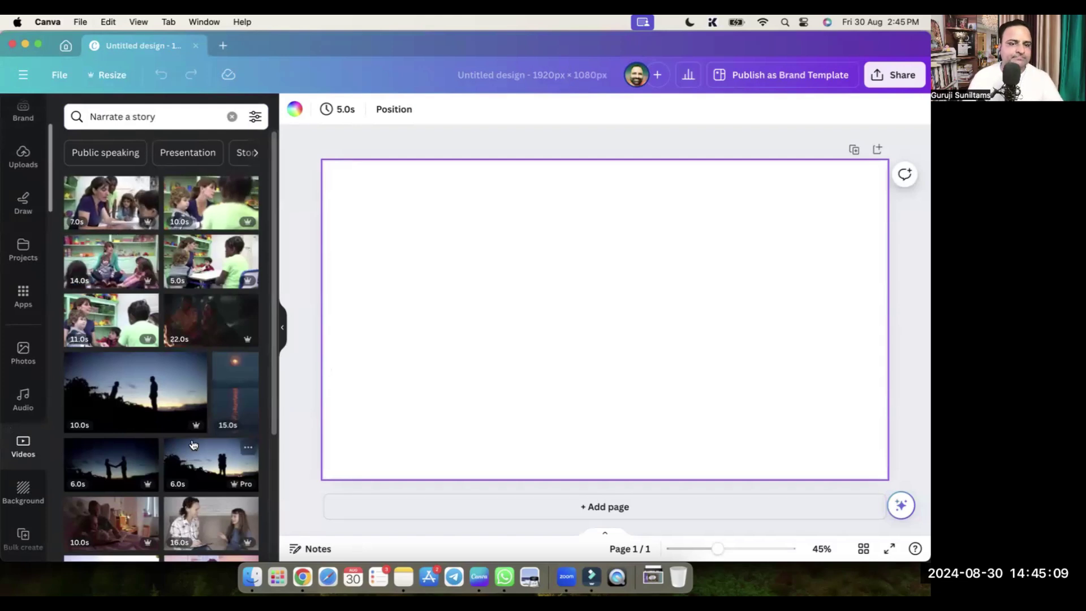
# Set the woman-and-girl clip as page 1's background and add a blank second page.
pyautogui.scroll(-5, 164, 277)
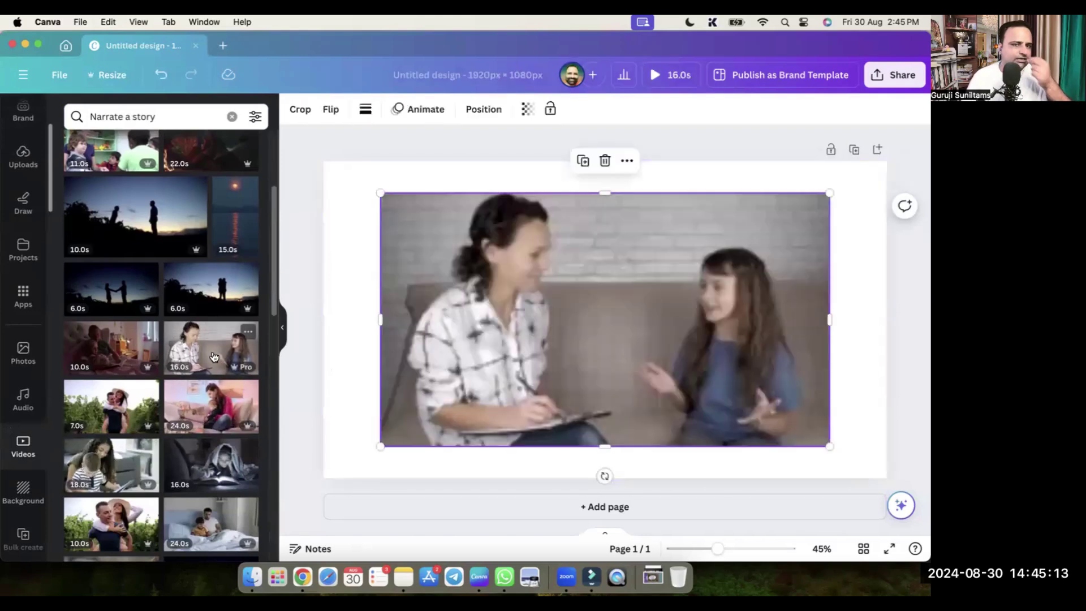
pyautogui.click(209, 345)
pyautogui.rightClick(655, 283)
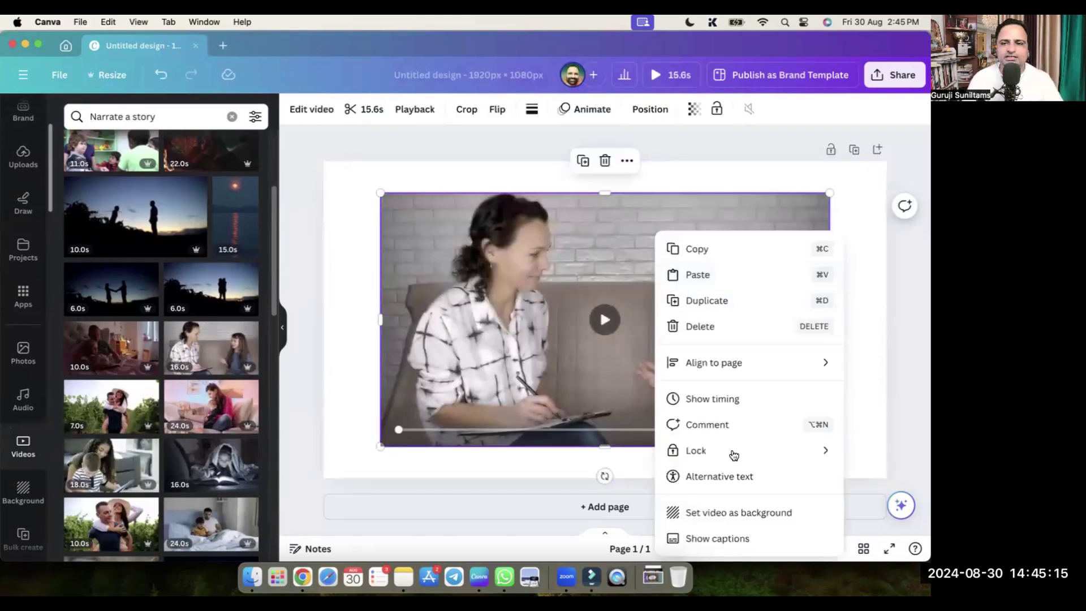
pyautogui.click(732, 512)
pyautogui.click(649, 520)
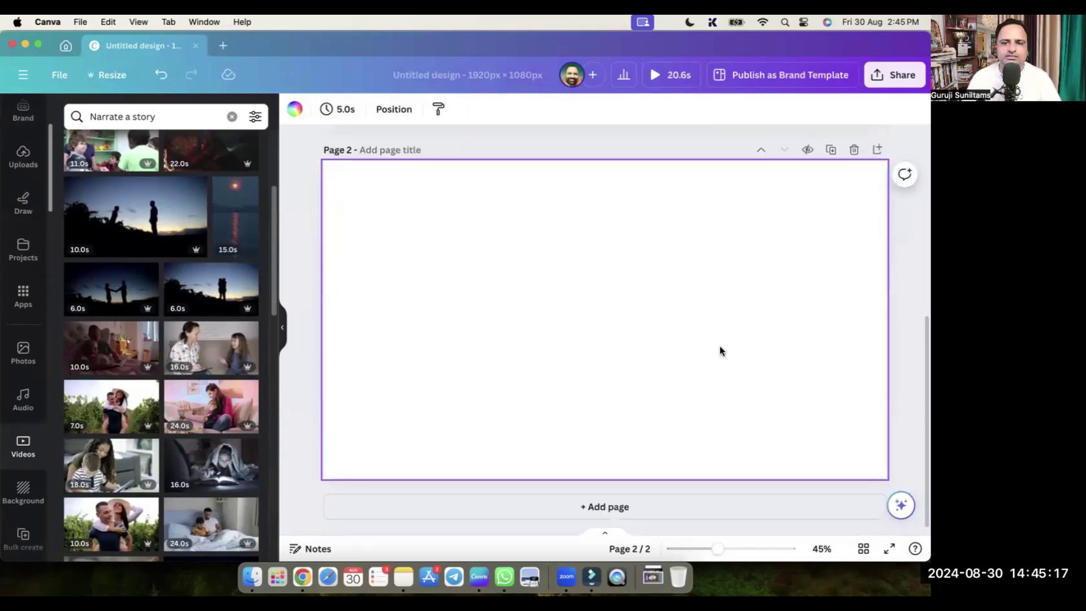
# Search stock videos for 'Professional Manager' copied from Notes.
pyautogui.press('super+Tab')
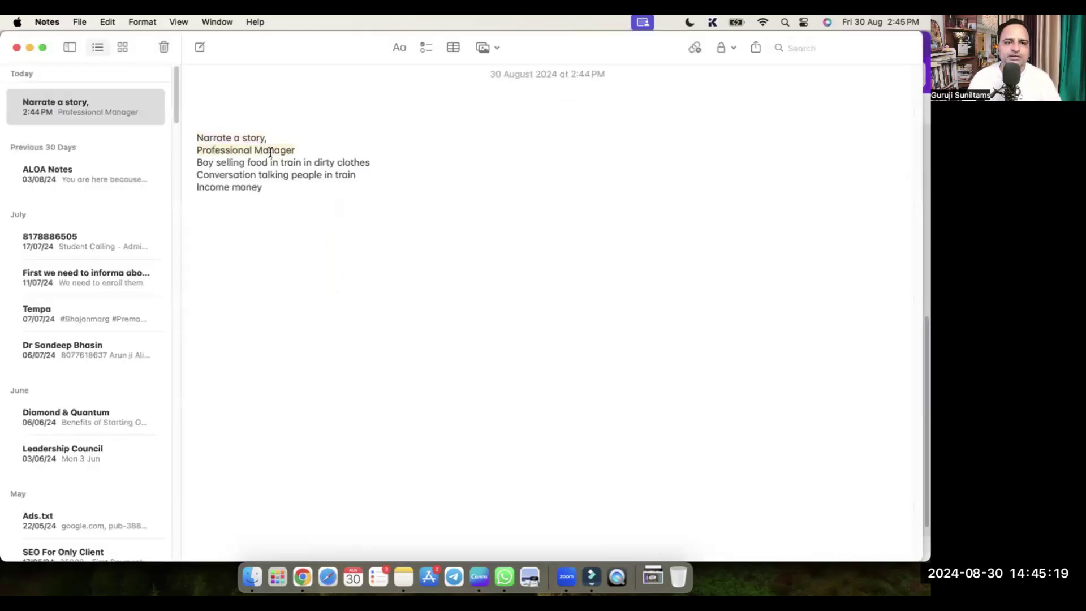
pyautogui.press('super+c')
pyautogui.press('super+Tab')
pyautogui.click(104, 114)
pyautogui.press('super+a')
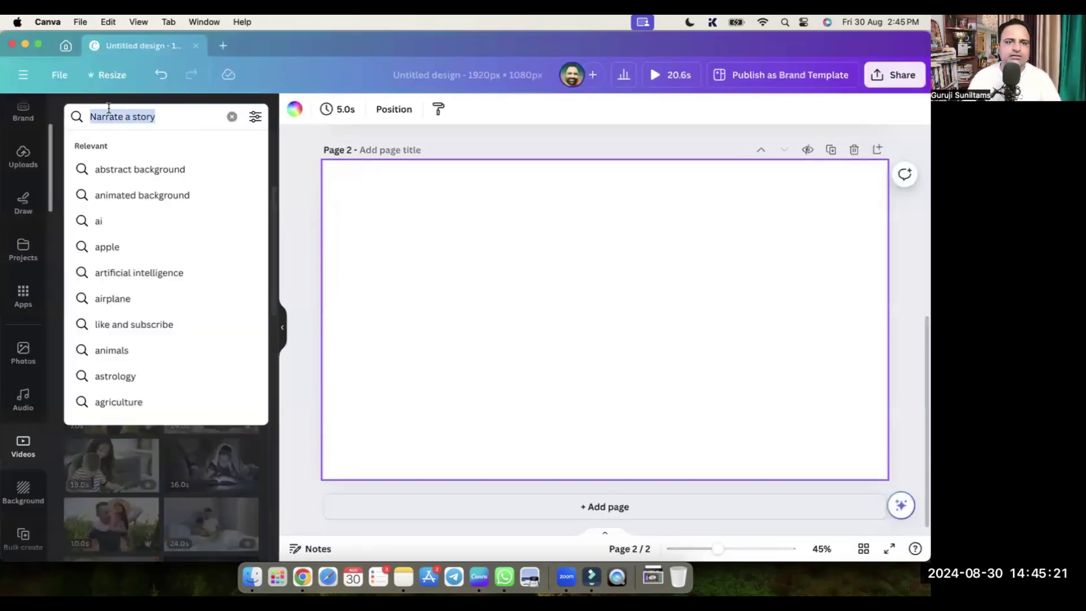
pyautogui.press('super+v')
pyautogui.press('Return')
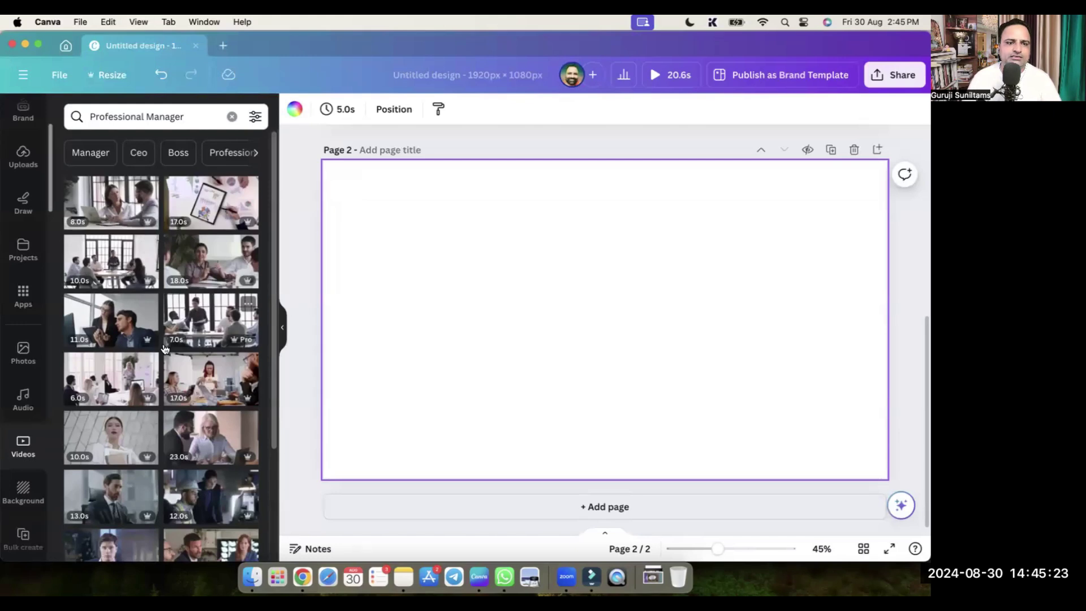
# Refine the video search through 'Professional in train' down to 'Professional tie'.
pyautogui.doubleClick(177, 119)
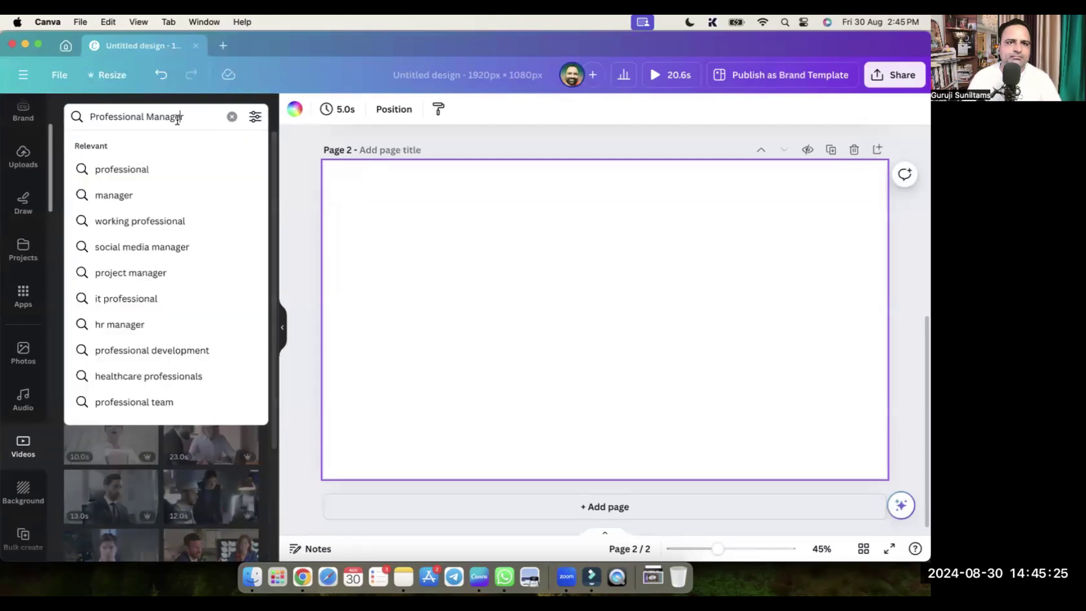
pyautogui.write('in trai')
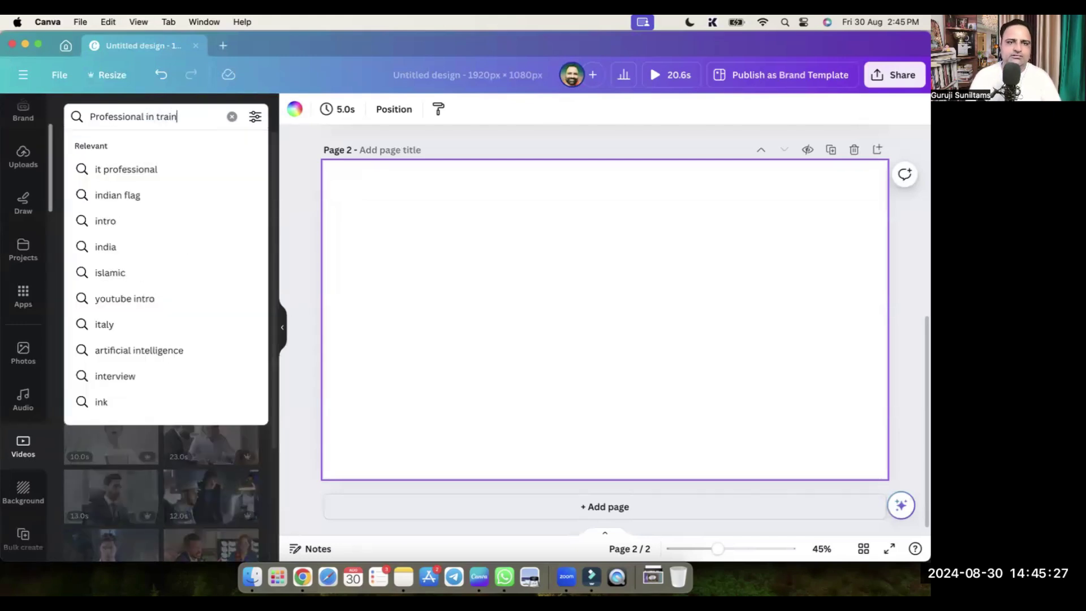
pyautogui.press('Return')
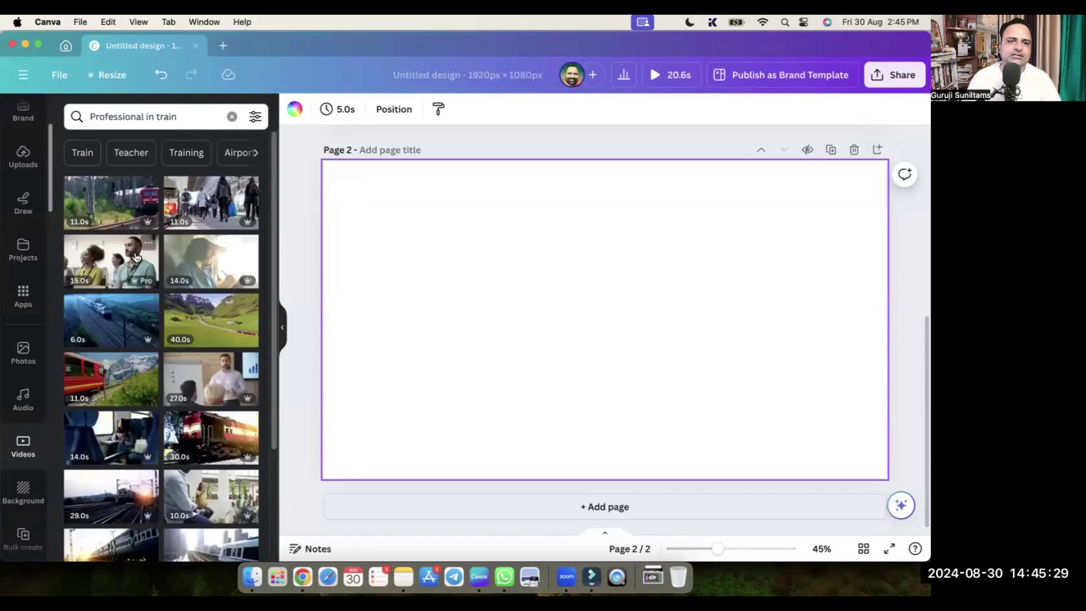
pyautogui.click(191, 120)
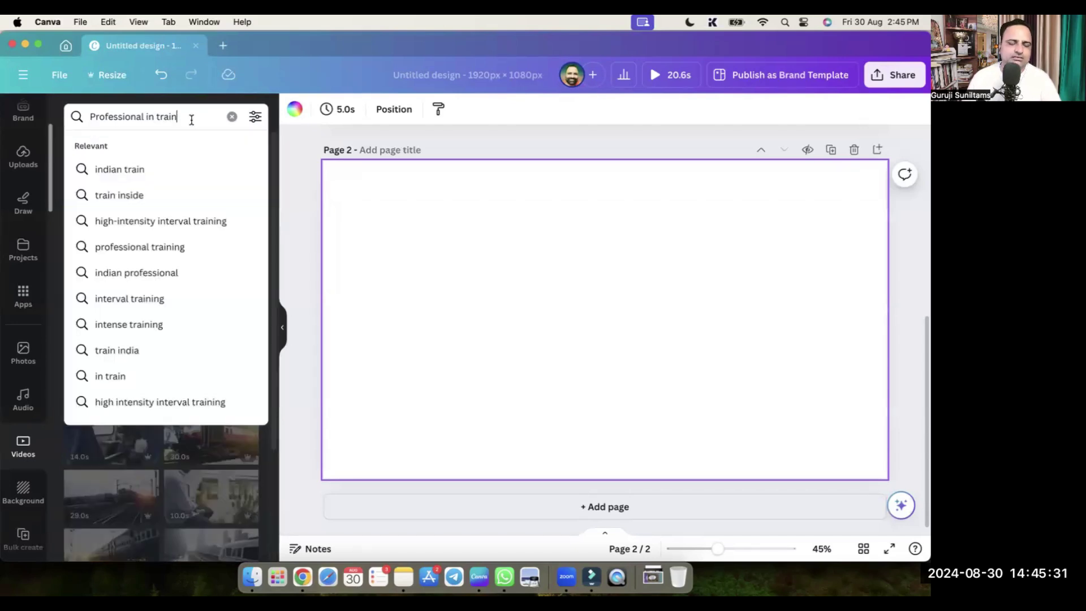
pyautogui.write('te')
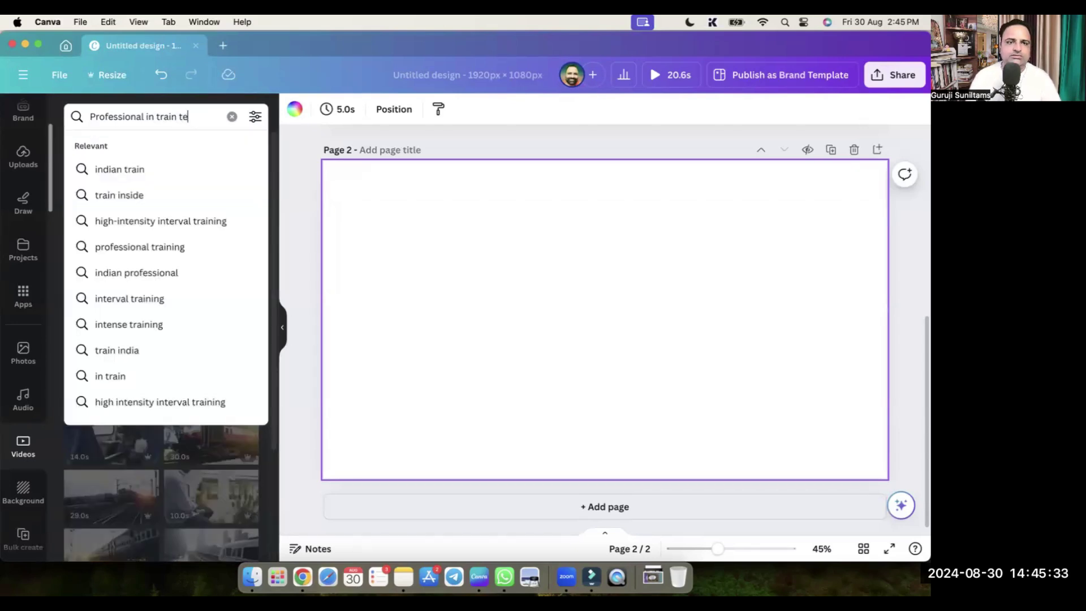
pyautogui.write('i')
pyautogui.write('ie')
pyautogui.press('Return')
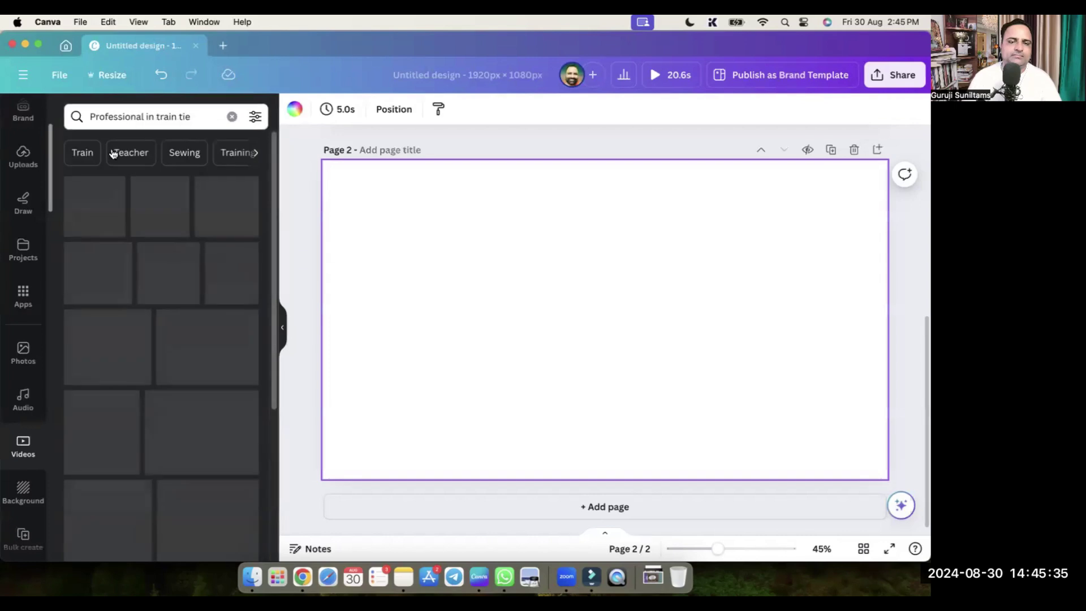
pyautogui.scroll(-15, 177, 318)
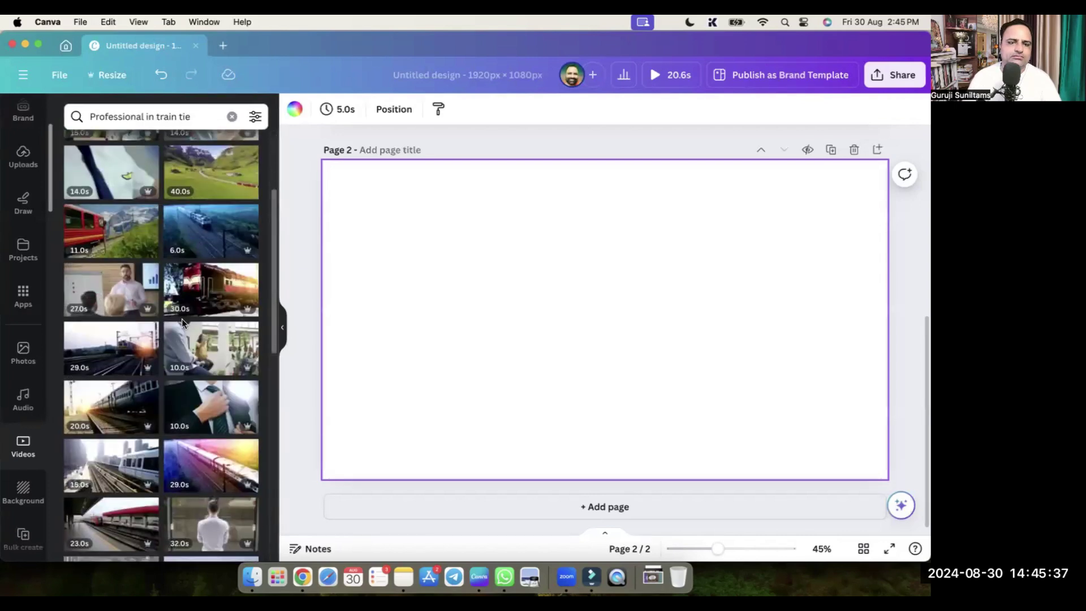
pyautogui.click(185, 116)
pyautogui.press('BackSpace')
pyautogui.press('BackSpace')
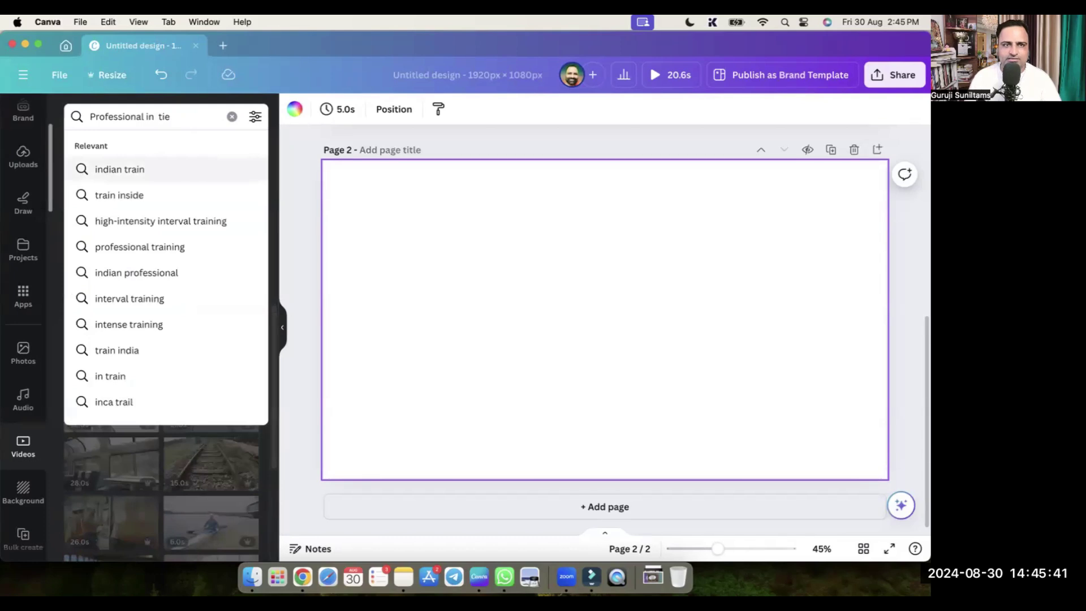
pyautogui.press('Return')
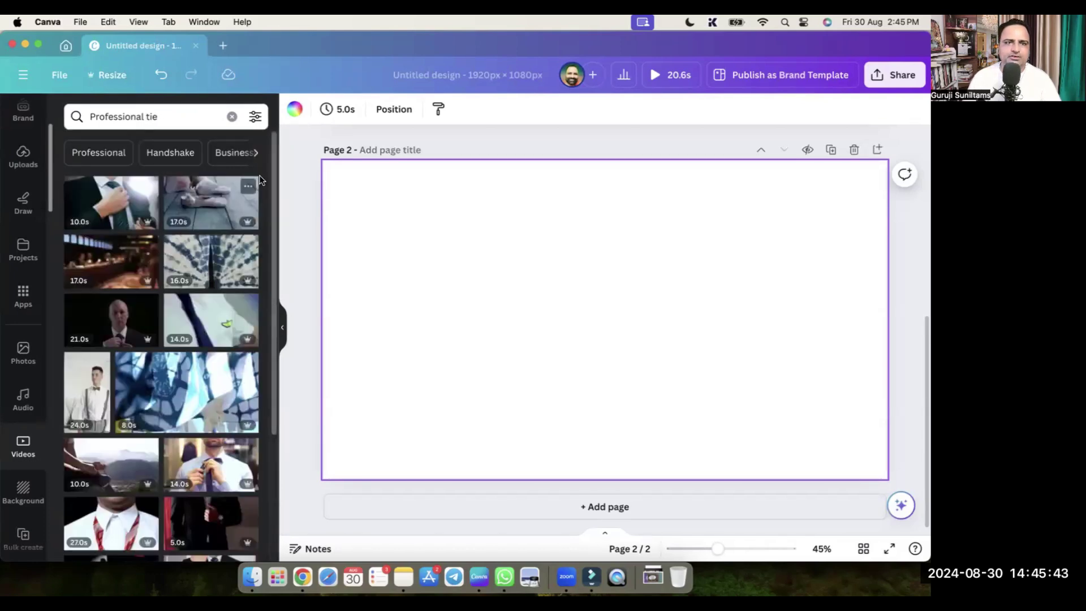
# Set the man-tying-a-tie clip as page 2's background, add page 3, and return to Notes.
pyautogui.click(207, 465)
pyautogui.rightClick(707, 322)
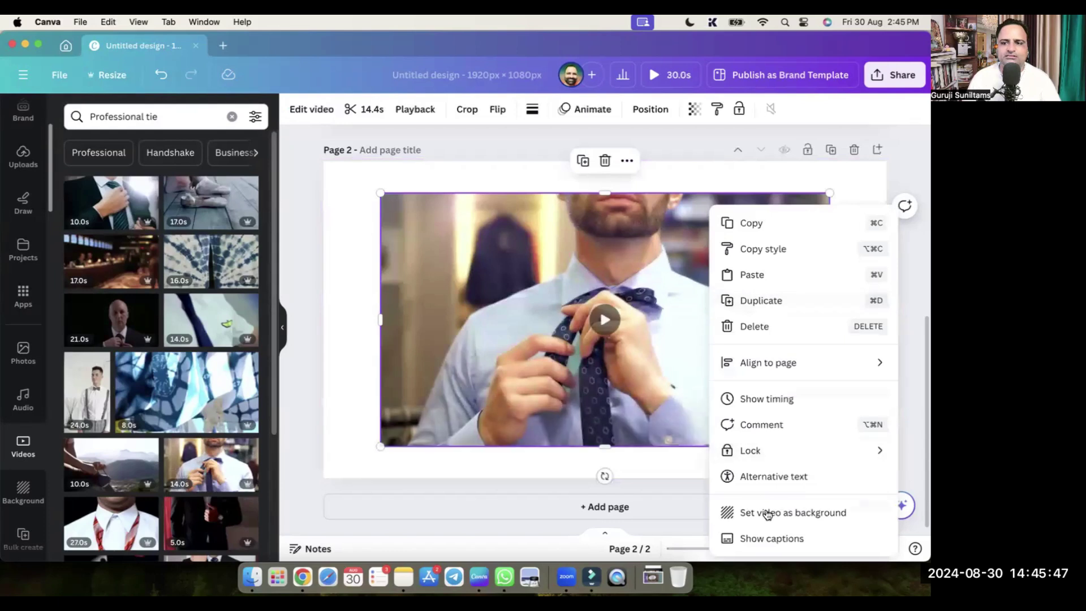
pyautogui.click(767, 514)
pyautogui.click(611, 506)
pyautogui.press('super+Tab')
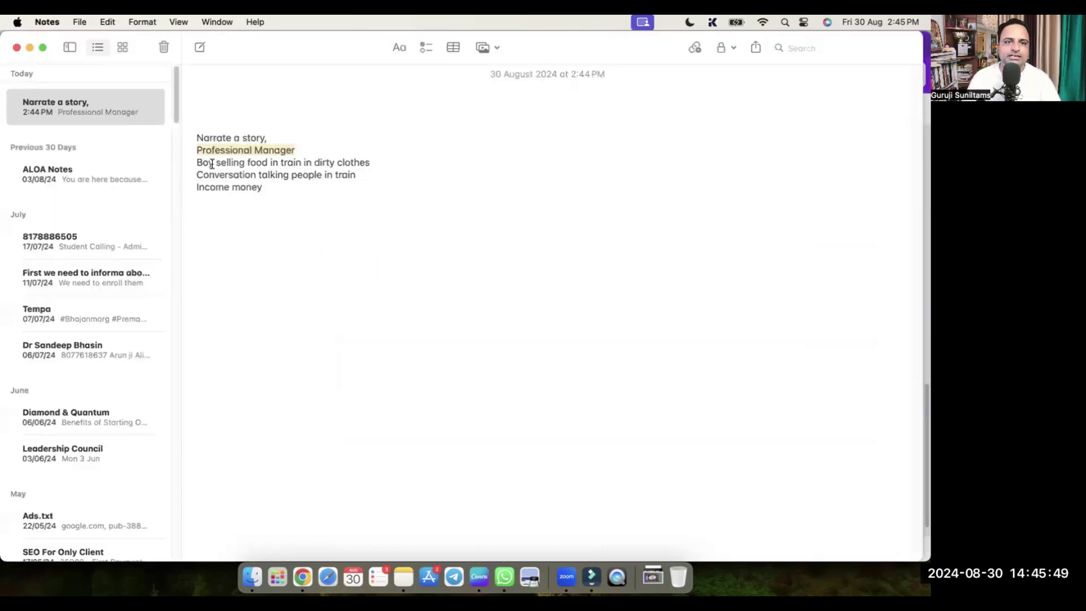
# Search stock videos for the 'Boy selling food' line copied from Notes.
pyautogui.moveTo(207, 164); pyautogui.dragTo(349, 164)
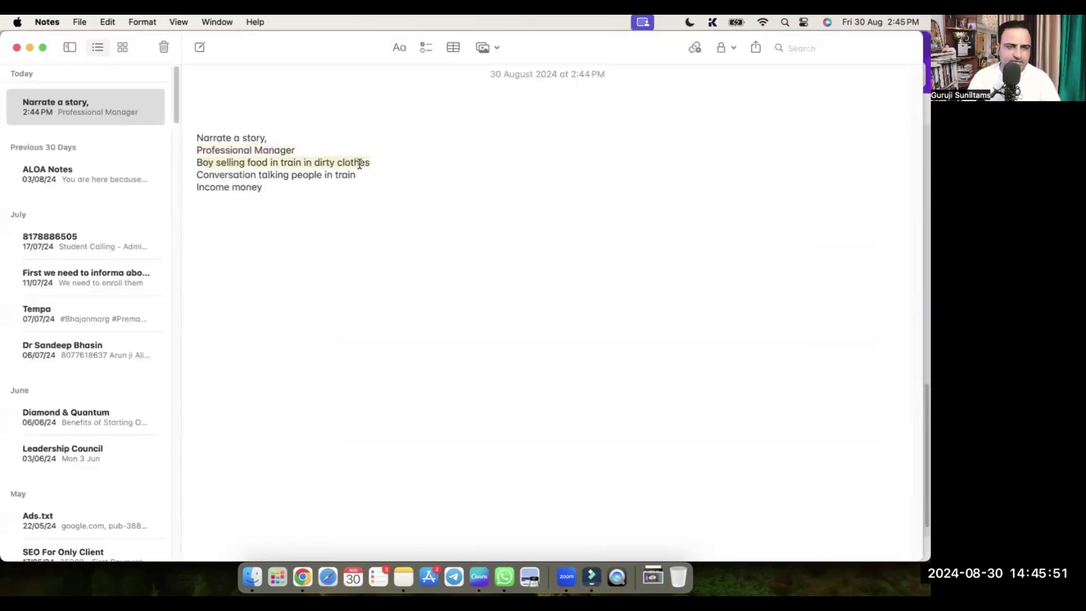
pyautogui.press('super+Tab')
pyautogui.click(165, 116)
pyautogui.press('super+a')
pyautogui.press('super+v')
pyautogui.press('Return')
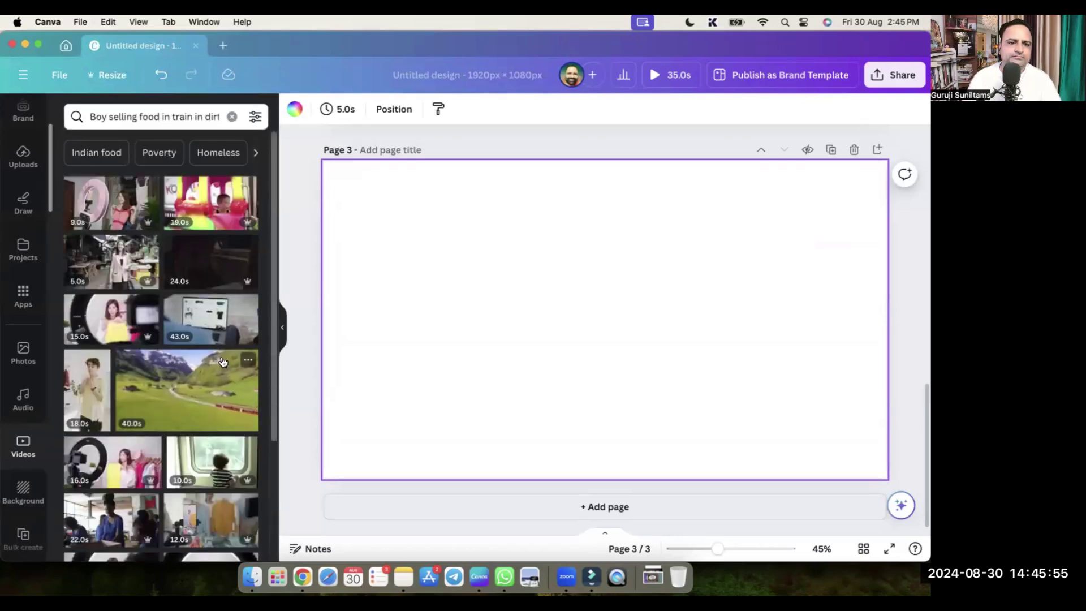
# Shorten the video search to 'selling food in train'.
pyautogui.scroll(-3, 224, 362)
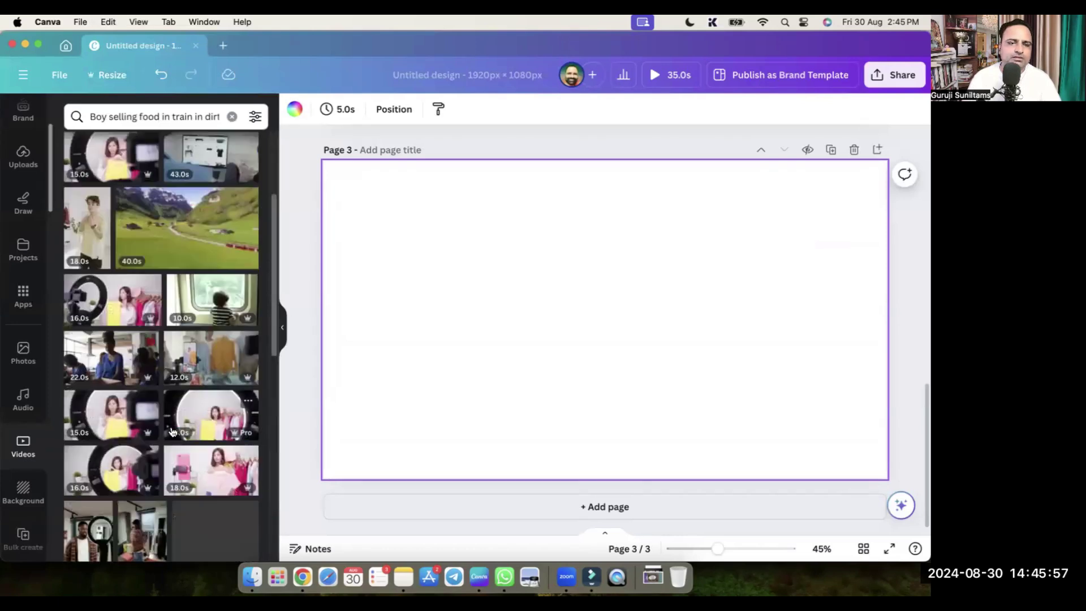
pyautogui.click(198, 117)
pyautogui.press('shift+super+Right')
pyautogui.press('BackSpace')
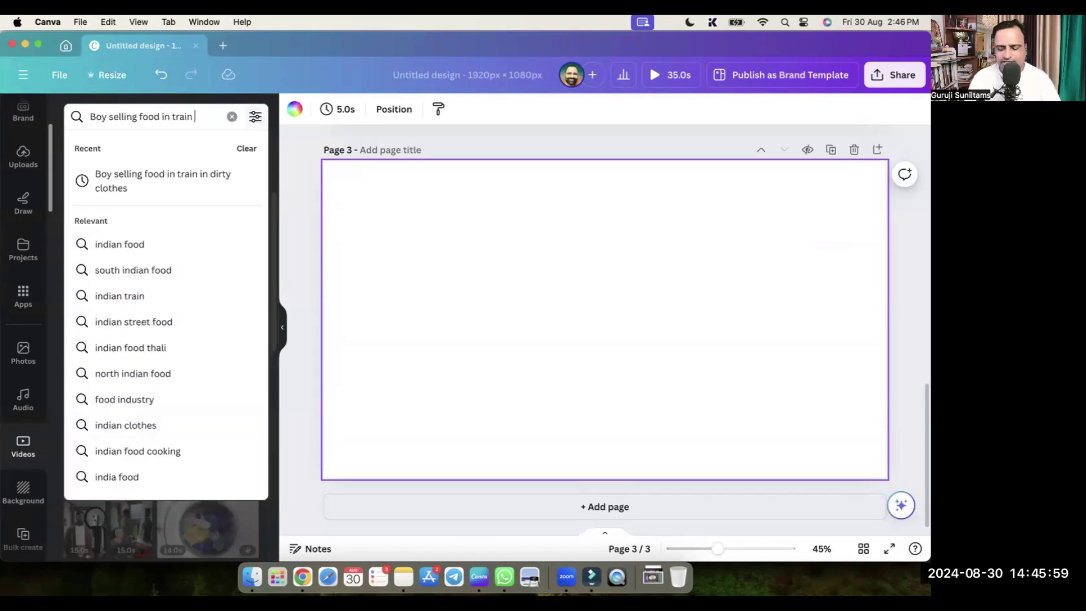
pyautogui.press('Return')
pyautogui.doubleClick(95, 116)
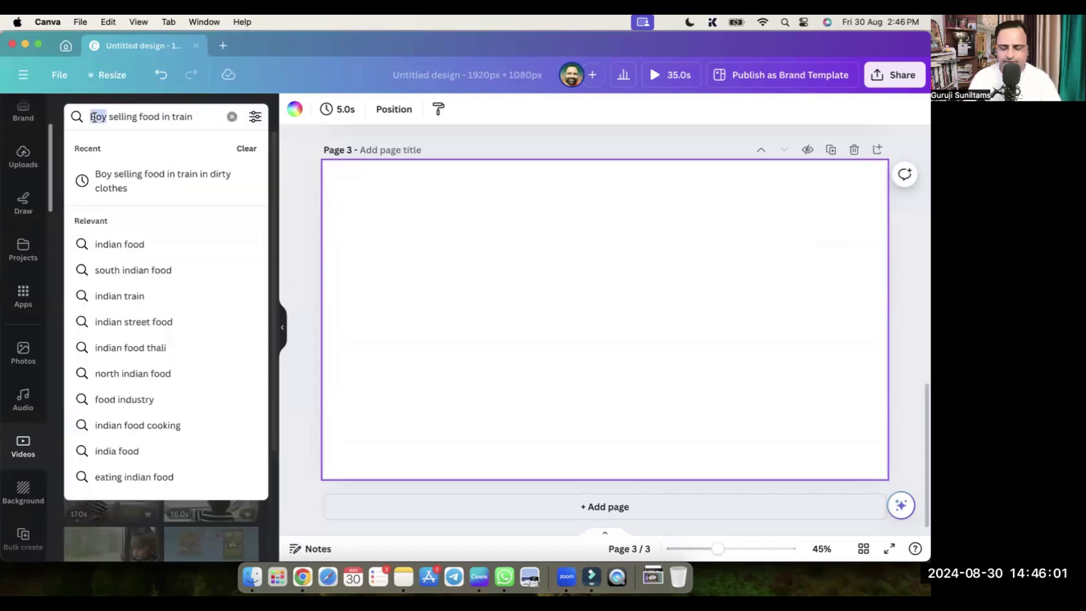
pyautogui.press('BackSpace')
pyautogui.press('Return')
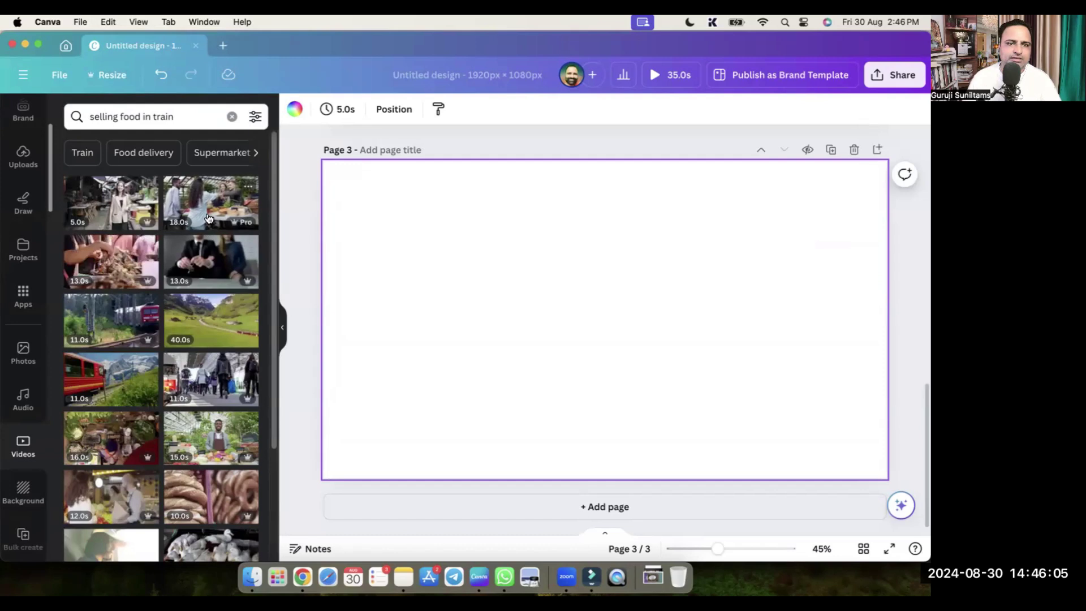
# Set the 28.0s train-interior clip as page 3's background, add page 4, and return to Notes.
pyautogui.scroll(-7, 161, 423)
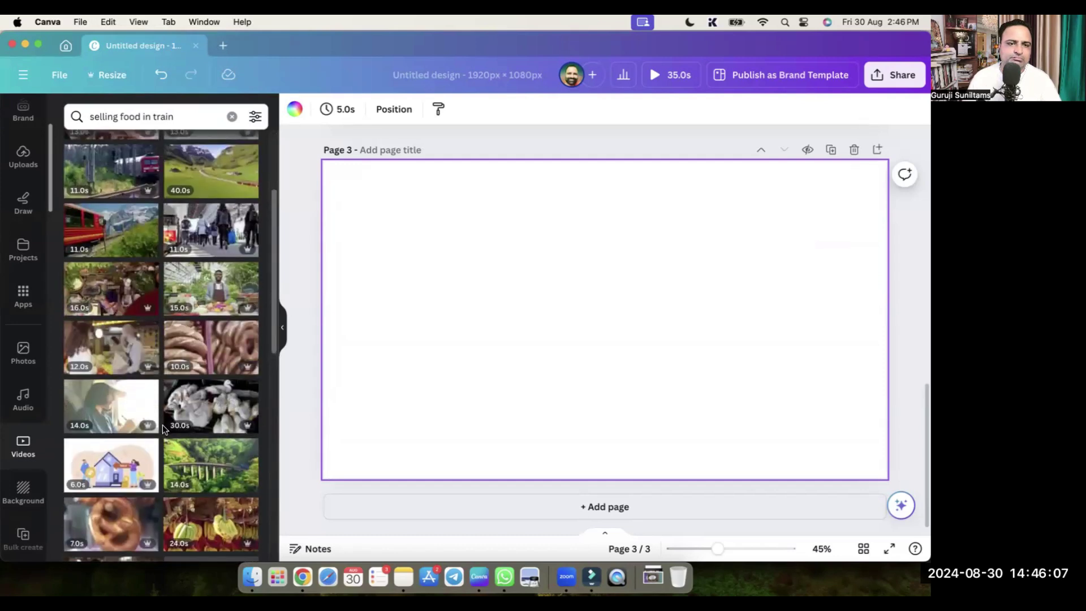
pyautogui.scroll(-4, 186, 366)
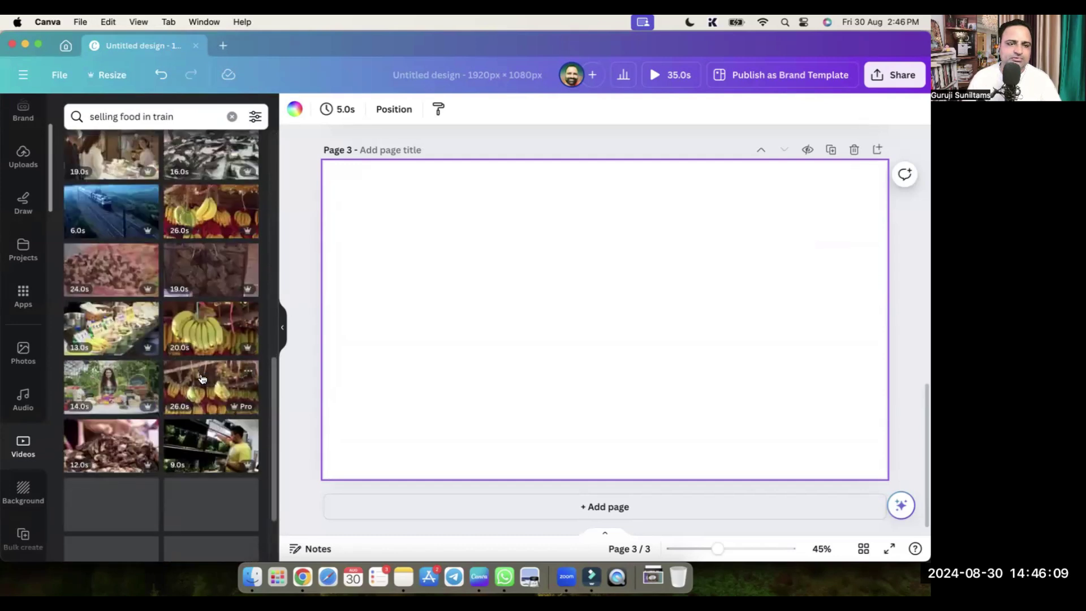
pyautogui.scroll(-4, 204, 379)
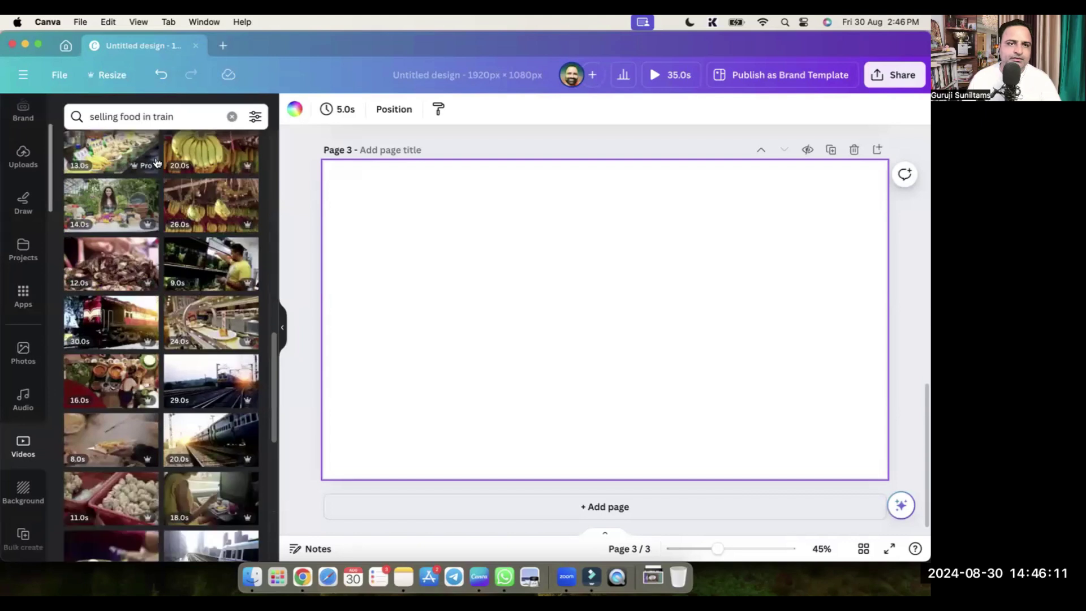
pyautogui.scroll(-7, 162, 418)
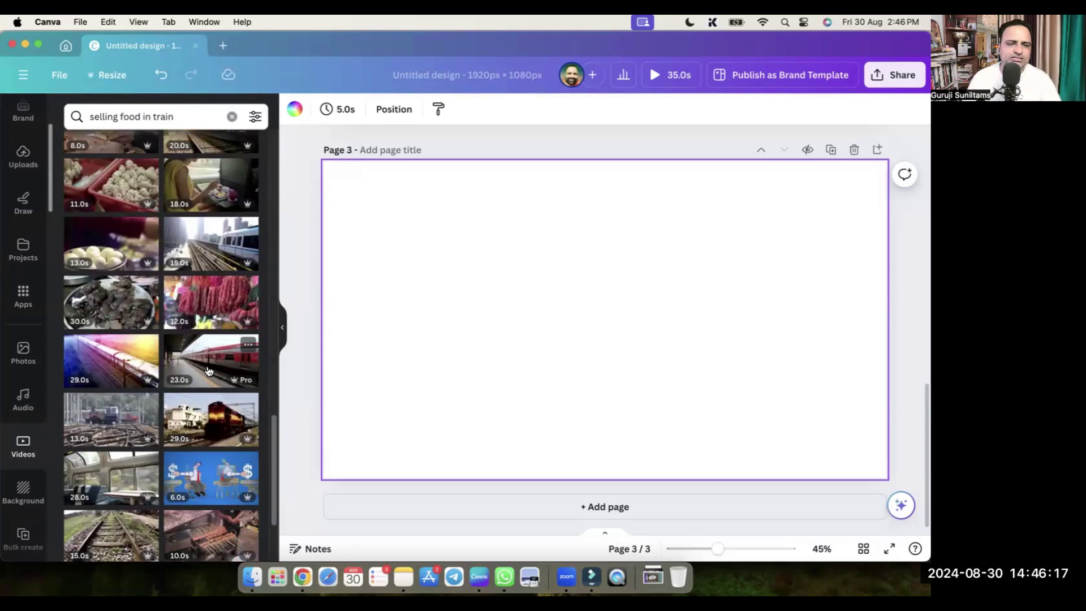
pyautogui.click(99, 485)
pyautogui.rightClick(678, 345)
pyautogui.click(771, 512)
pyautogui.click(645, 508)
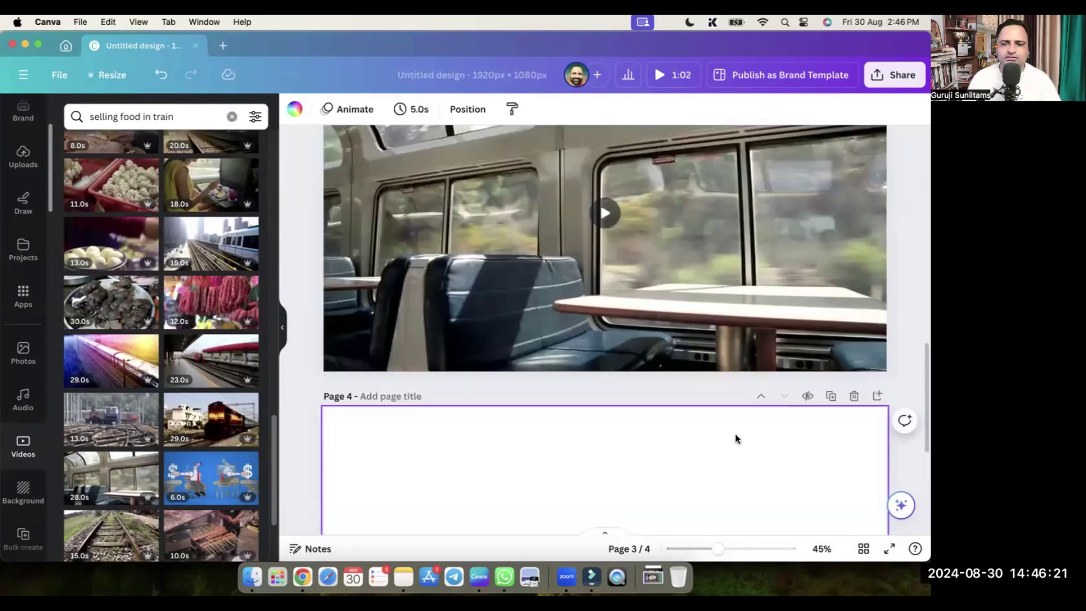
pyautogui.press('super+Tab')
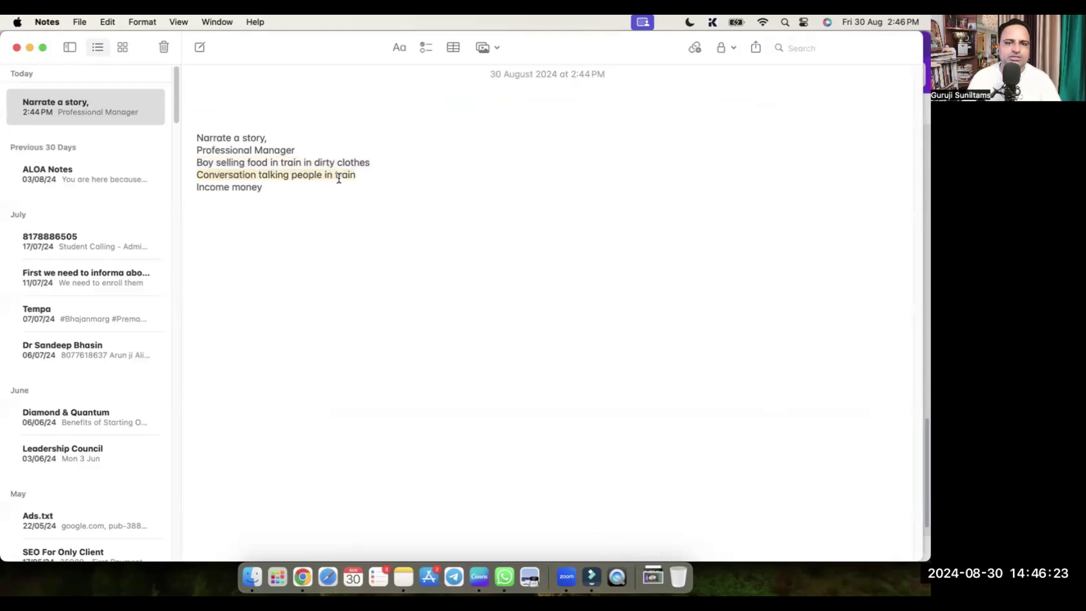
# Search 'Conversation talking people in train' and set the couple-with-tablet clip as page 4's background.
pyautogui.press('super+c')
pyautogui.press('super+Tab')
pyautogui.click(152, 117)
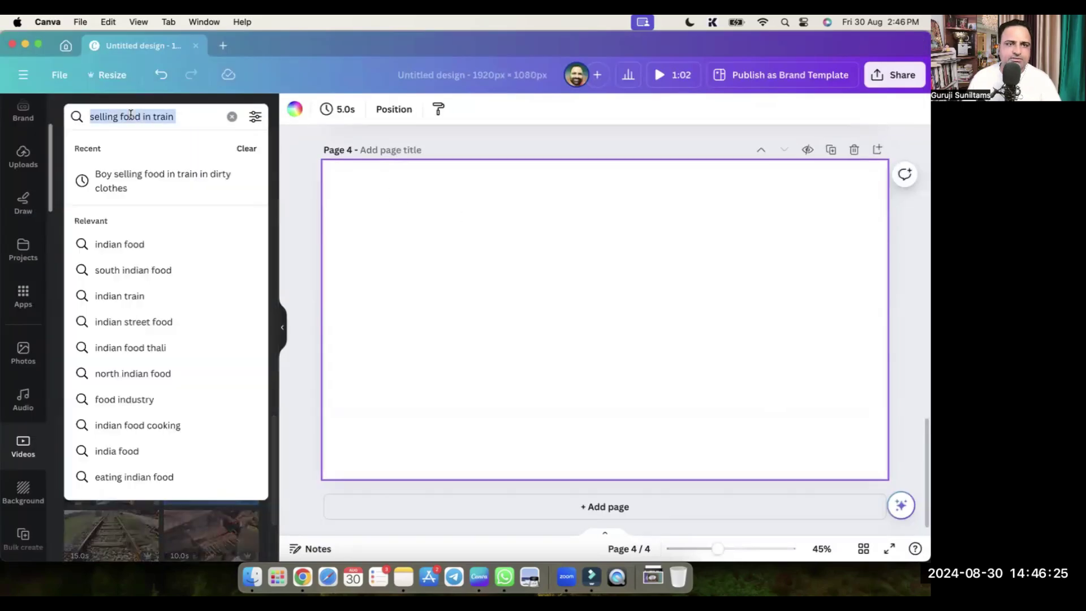
pyautogui.press('super+v')
pyautogui.press('Return')
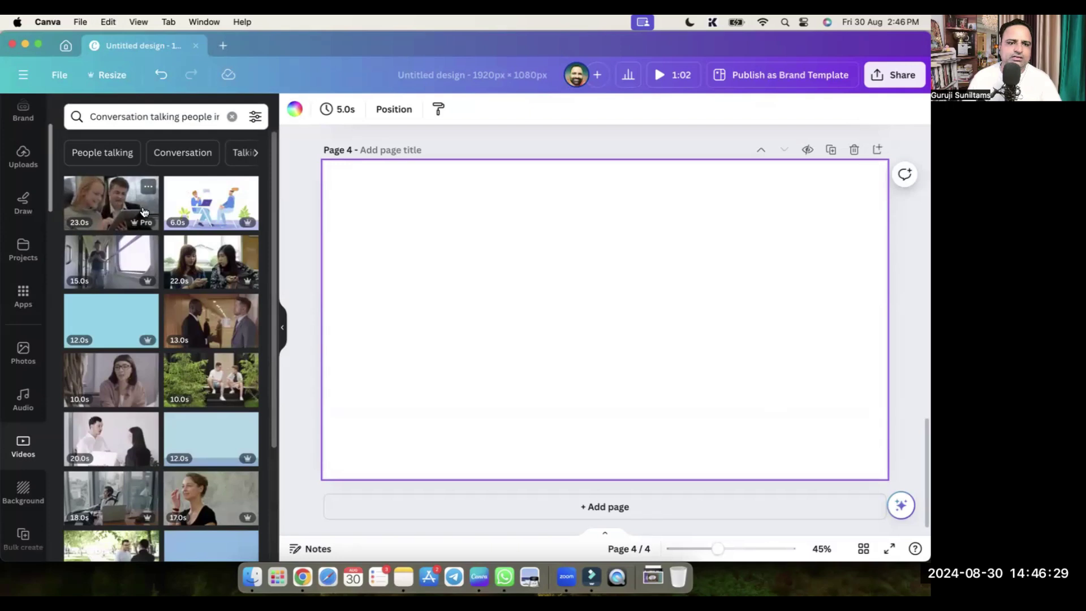
pyautogui.click(144, 212)
pyautogui.rightClick(687, 322)
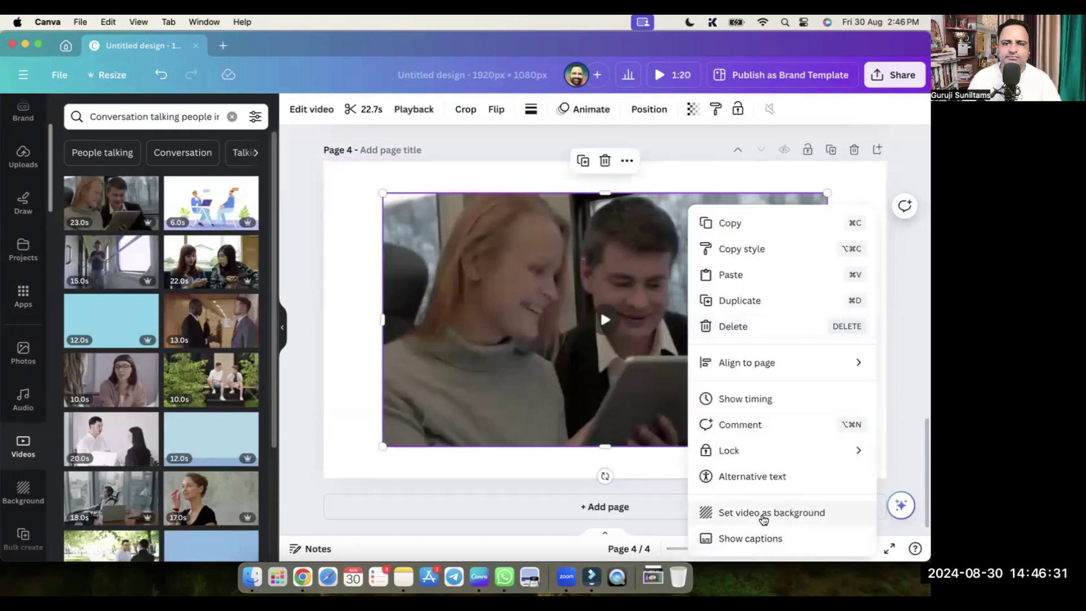
pyautogui.click(764, 514)
# Search 'Income money' and set the man-counting-cash clip as page 5's background.
pyautogui.press('super+Tab')
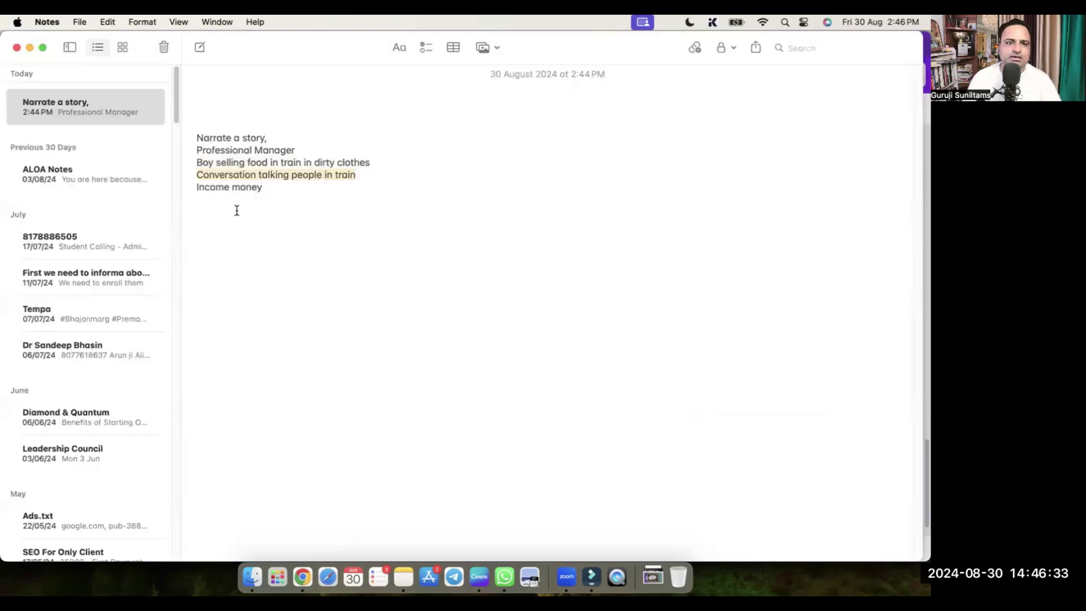
pyautogui.press('BackSpace')
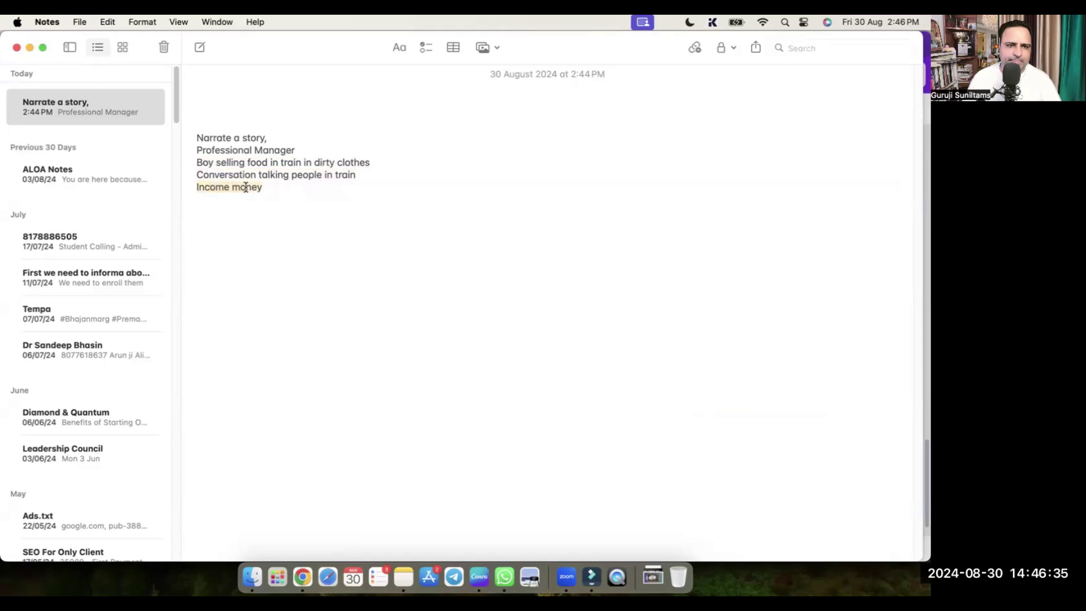
pyautogui.press('super+c')
pyautogui.press('super+Tab')
pyautogui.click(141, 117)
pyautogui.press('super+a')
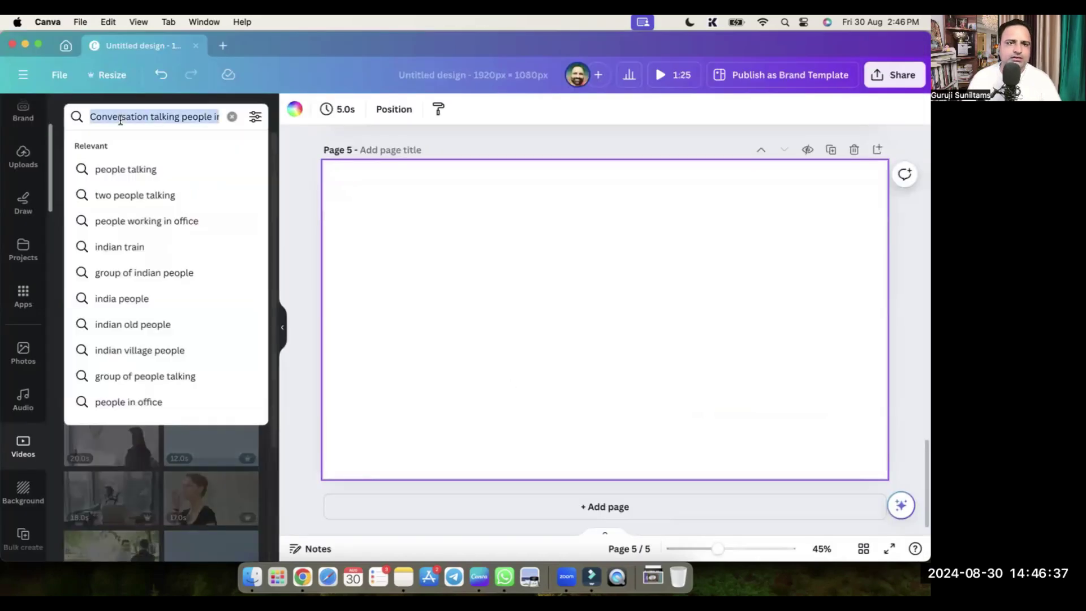
pyautogui.press('super+v')
pyautogui.press('Return')
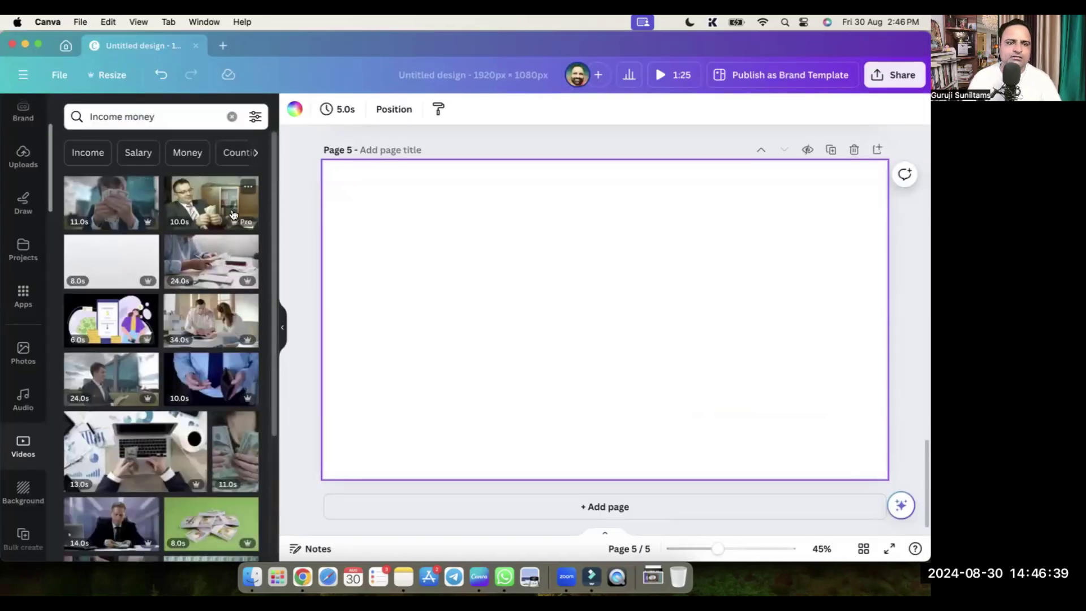
pyautogui.click(232, 213)
pyautogui.rightClick(649, 288)
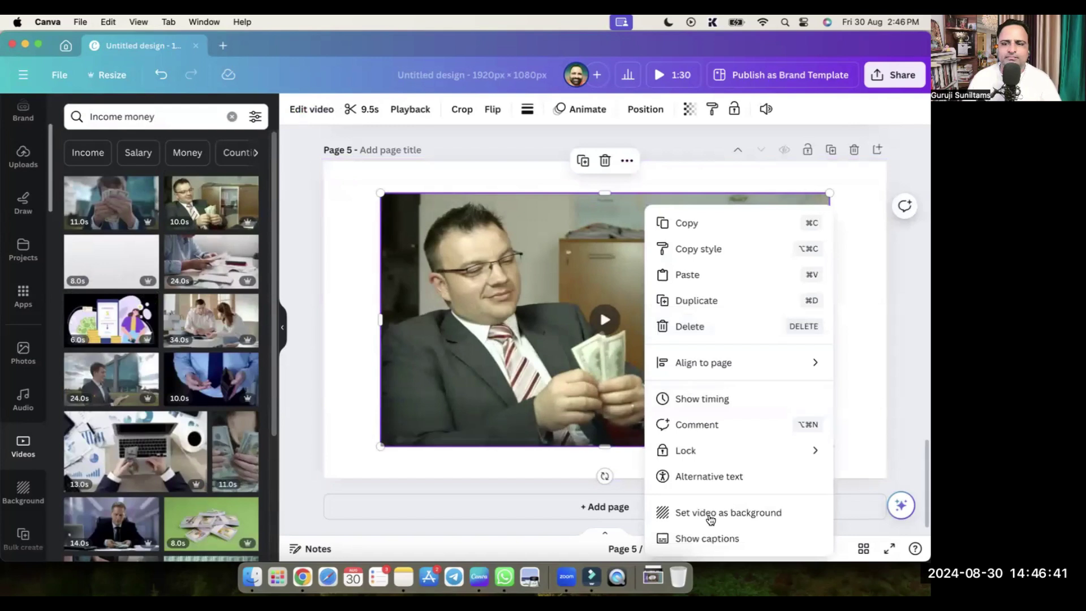
pyautogui.click(704, 512)
pyautogui.scroll(20, 829, 366)
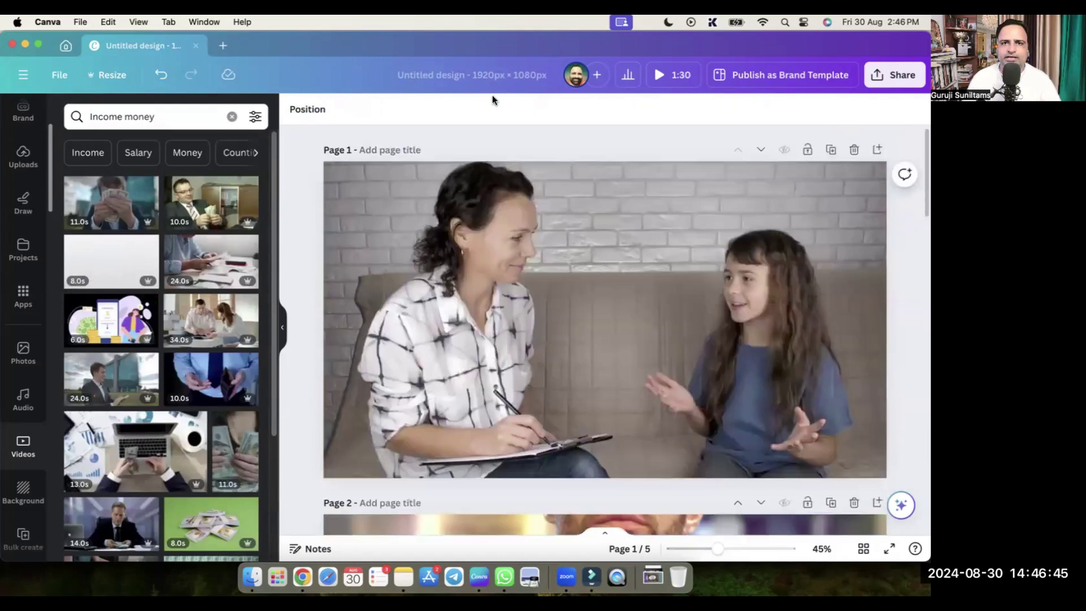
# Download all 5 pages as separate MP4 videos, saving Untitled design.zip to Downloads.
pyautogui.click(885, 82)
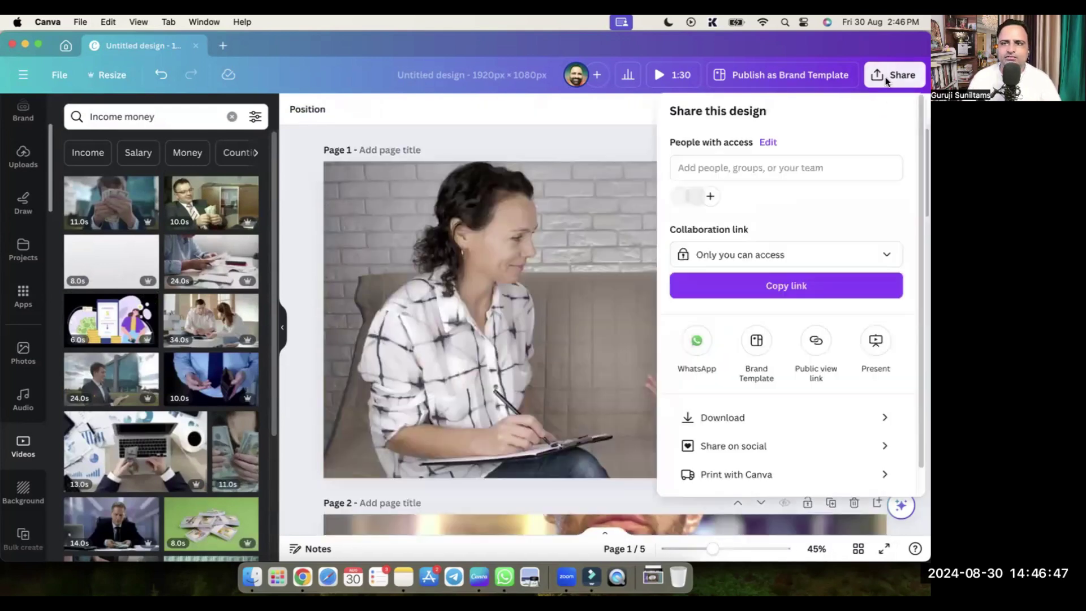
pyautogui.click(724, 415)
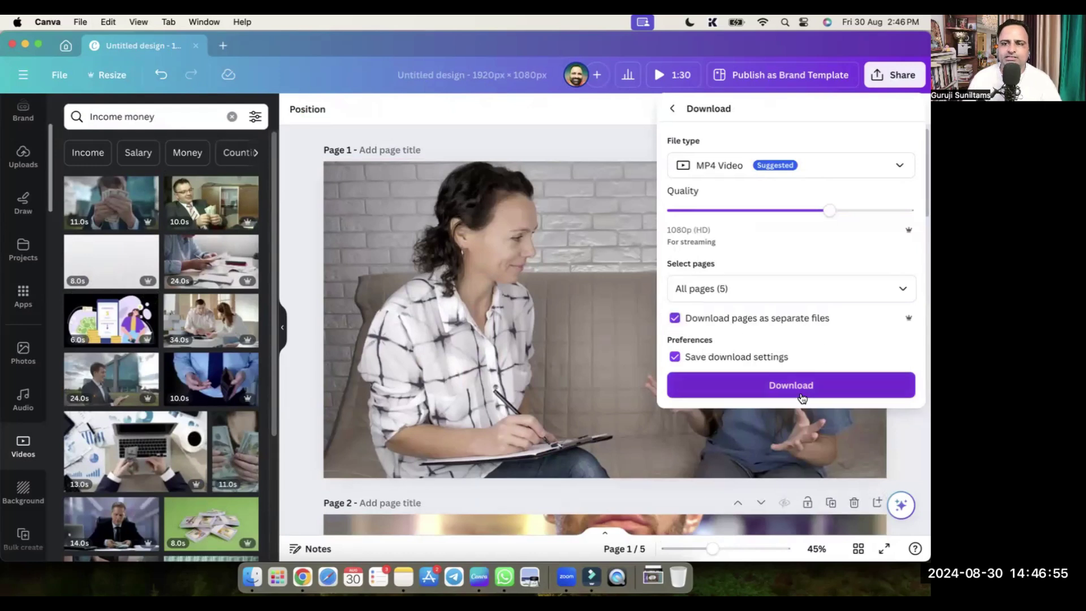
pyautogui.click(779, 390)
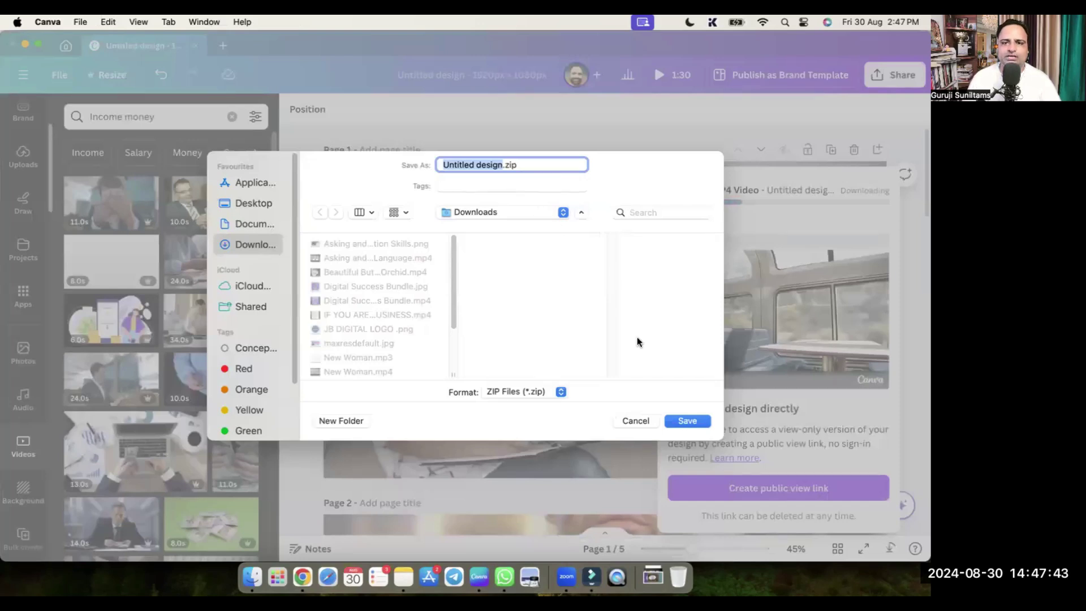
pyautogui.click(687, 421)
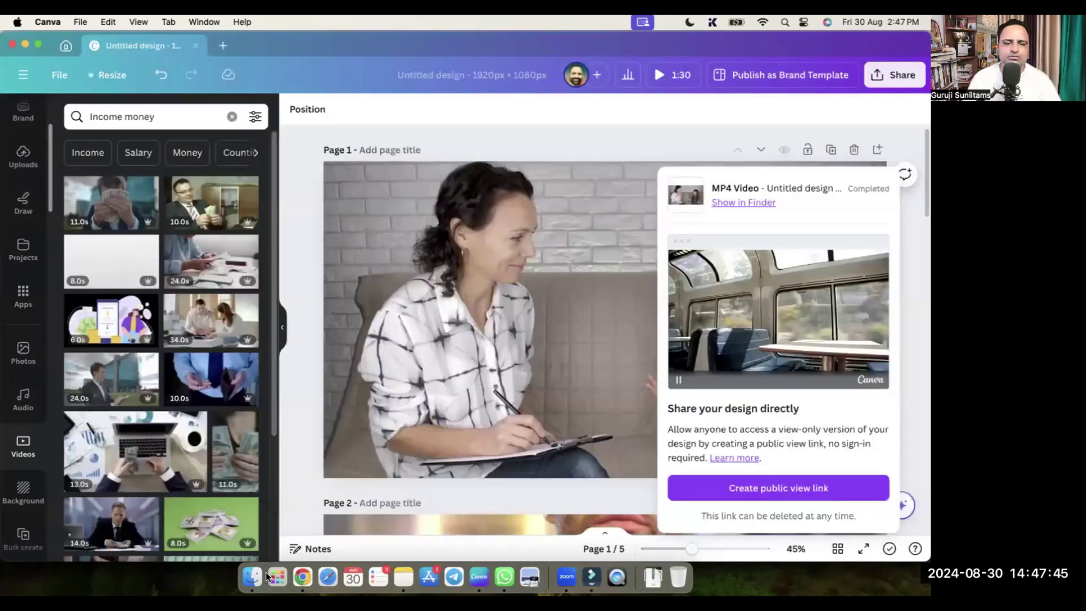
# Unzip Untitled design.zip in Downloads and open its folder holding 1.mp4 to 5.mp4.
pyautogui.click(264, 575)
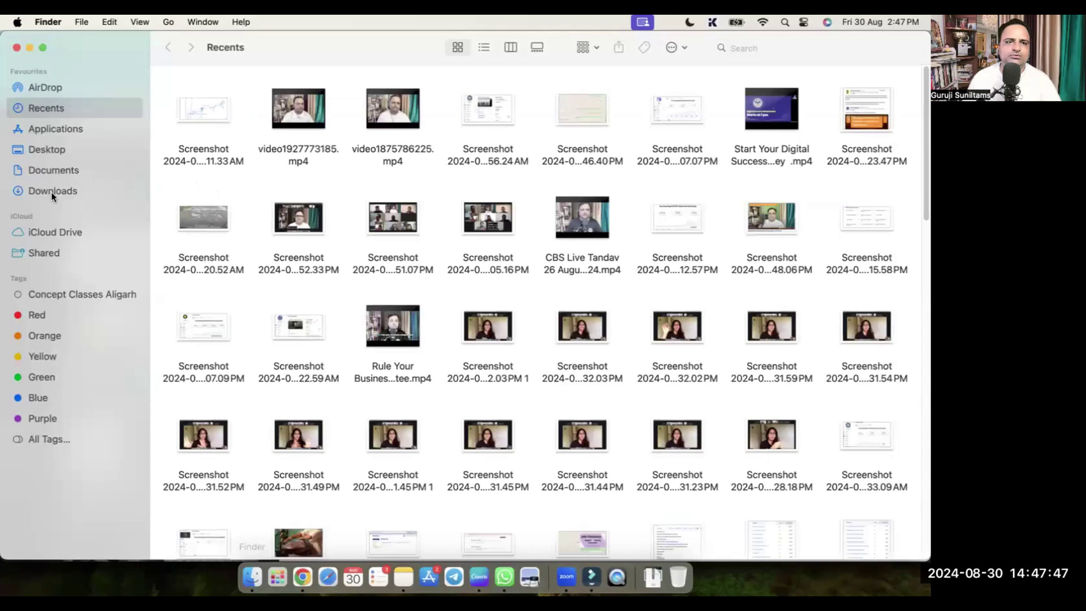
pyautogui.click(51, 192)
pyautogui.doubleClick(202, 116)
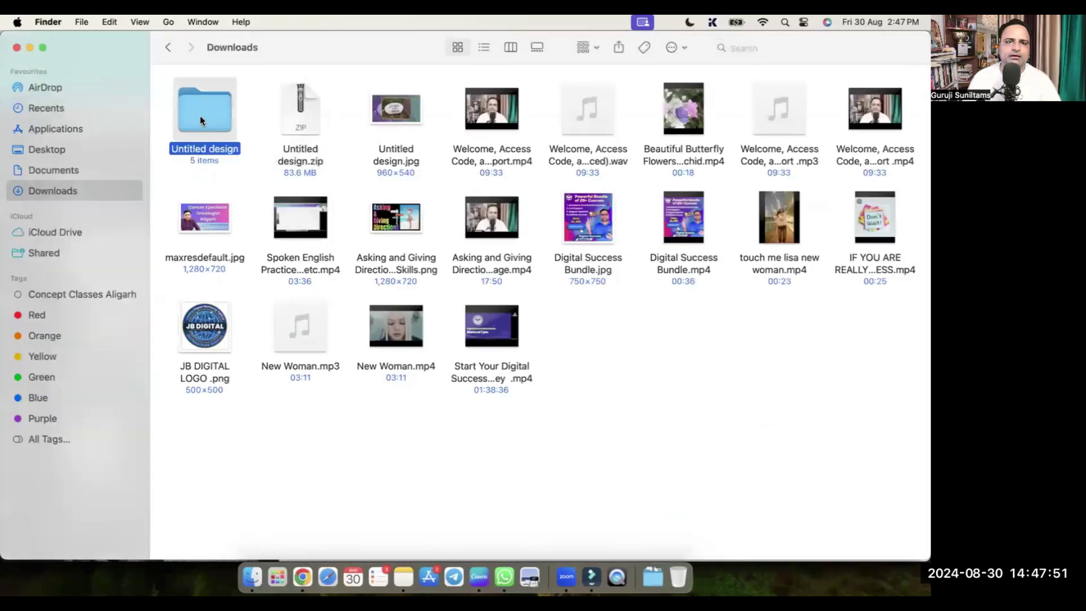
pyautogui.doubleClick(199, 115)
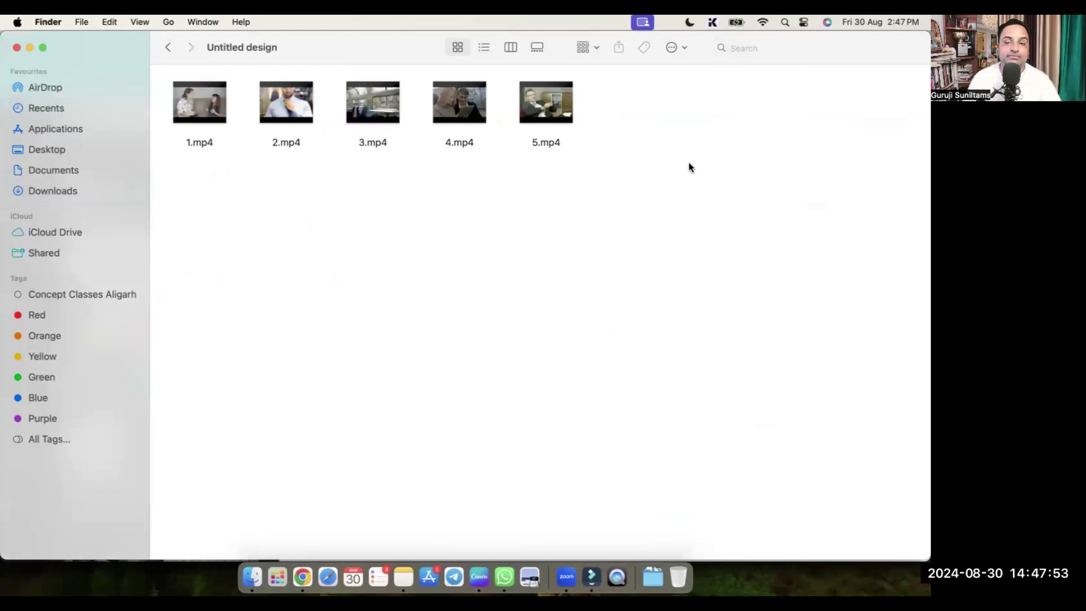
# Review the talking-head recording by scrubbing and playing from about 0:30, then park near 0:18.
pyautogui.click(592, 577)
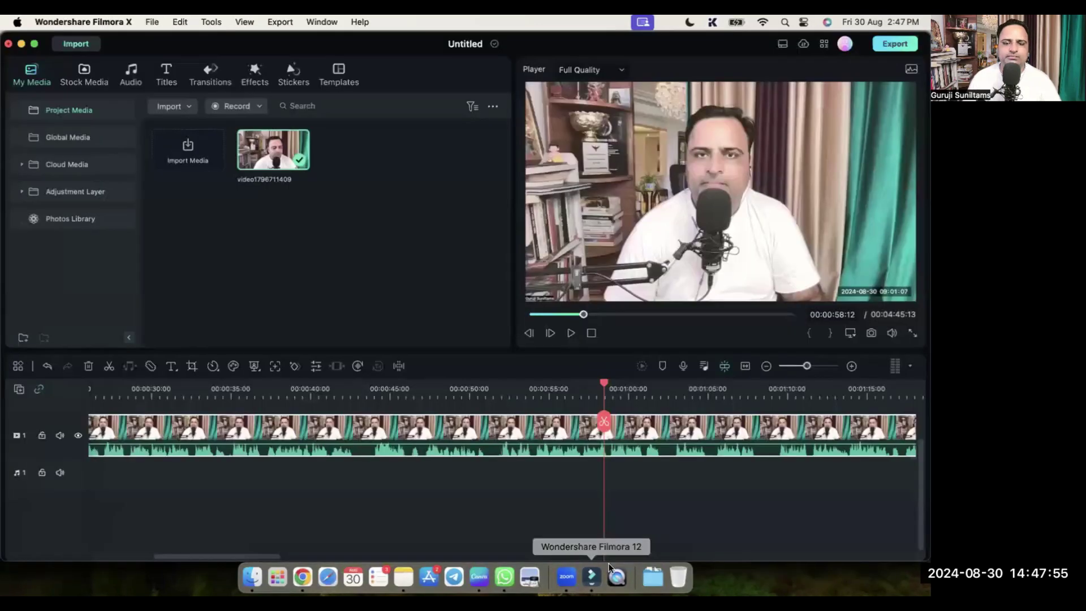
pyautogui.moveTo(607, 388); pyautogui.dragTo(166, 388)
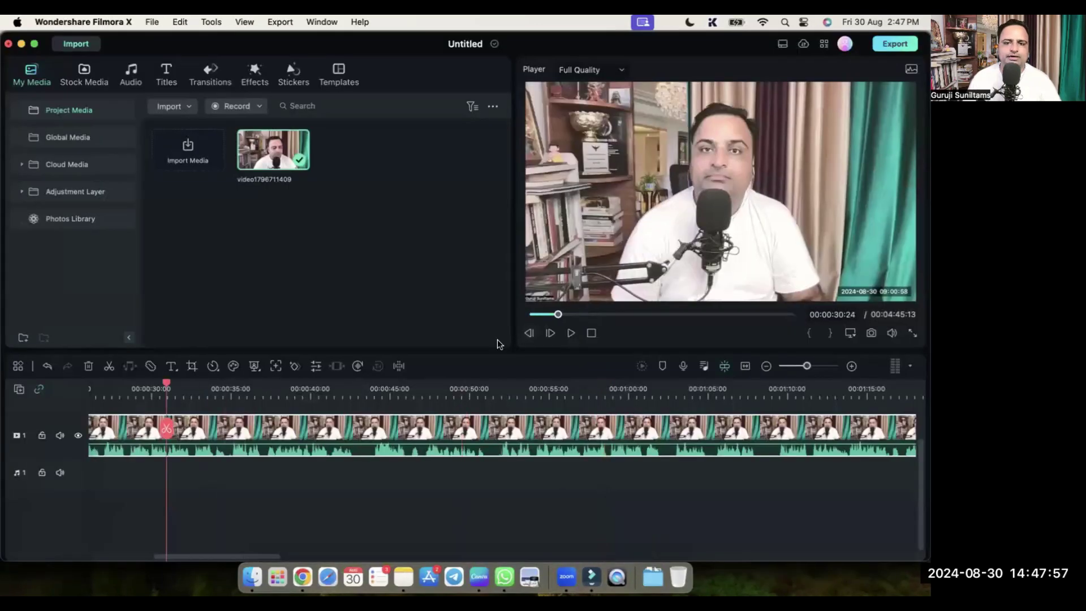
pyautogui.click(568, 334)
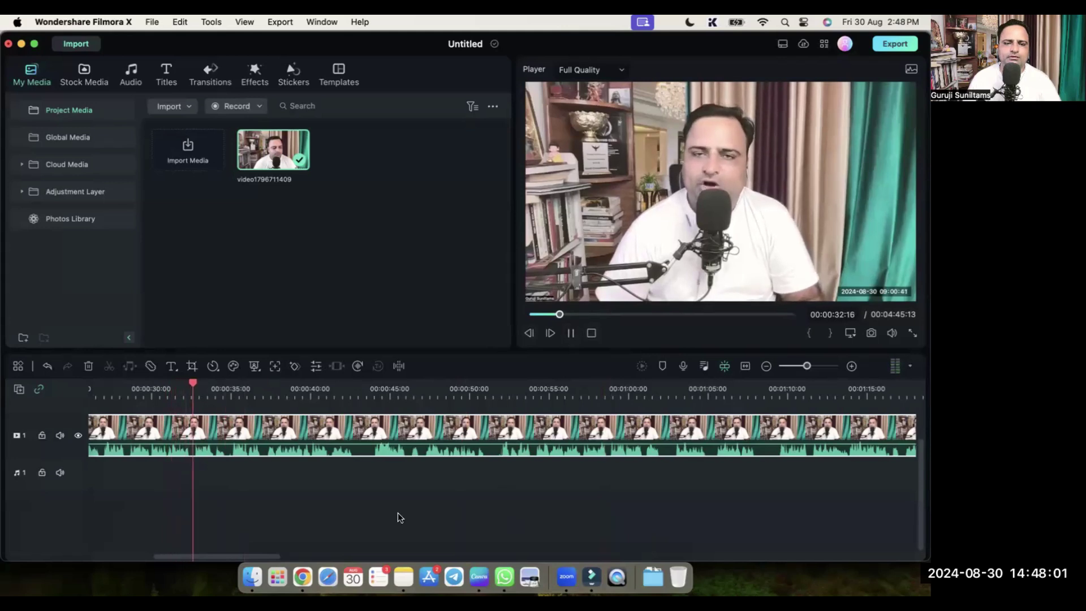
pyautogui.moveTo(265, 556); pyautogui.dragTo(222, 561)
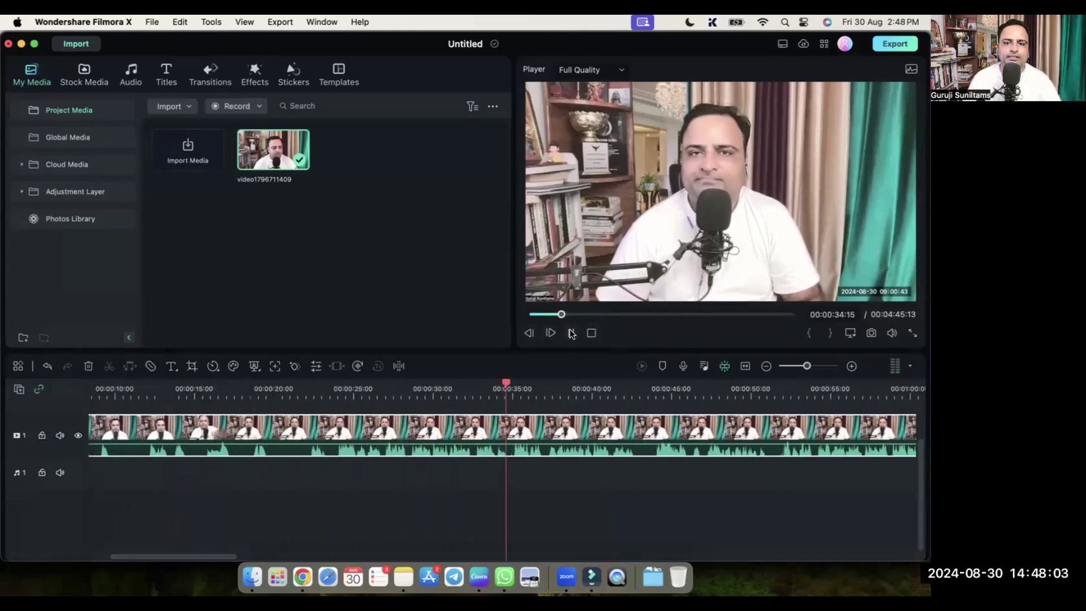
pyautogui.click(511, 386)
pyautogui.moveTo(511, 385); pyautogui.dragTo(260, 388)
pyautogui.scroll(3, 295, 506)
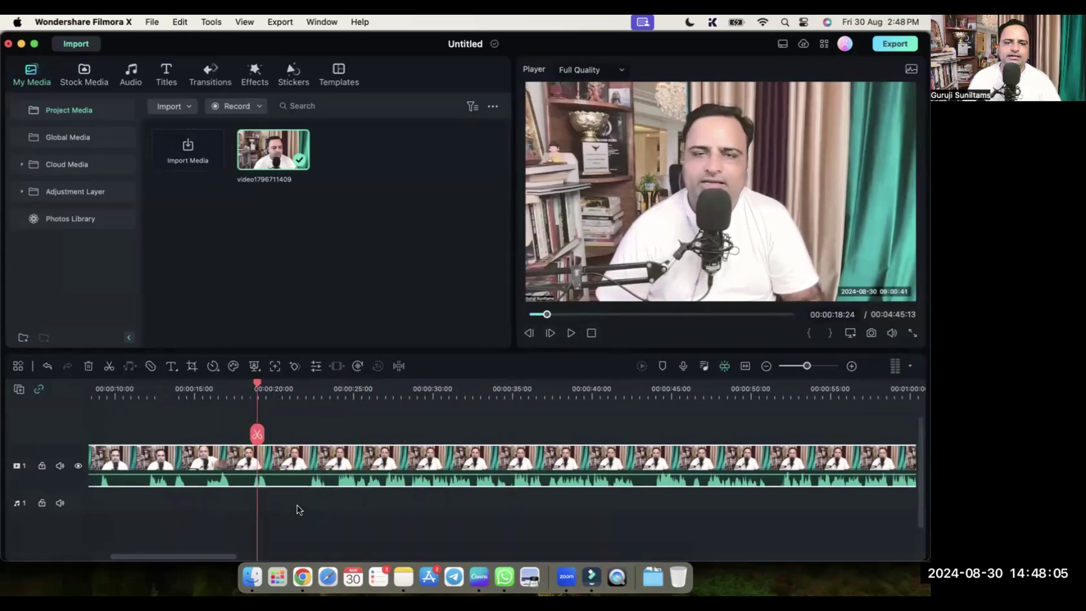
# Import the five MP4 clips from Downloads > Untitled design into Project Media.
pyautogui.click(176, 157)
pyautogui.click(43, 168)
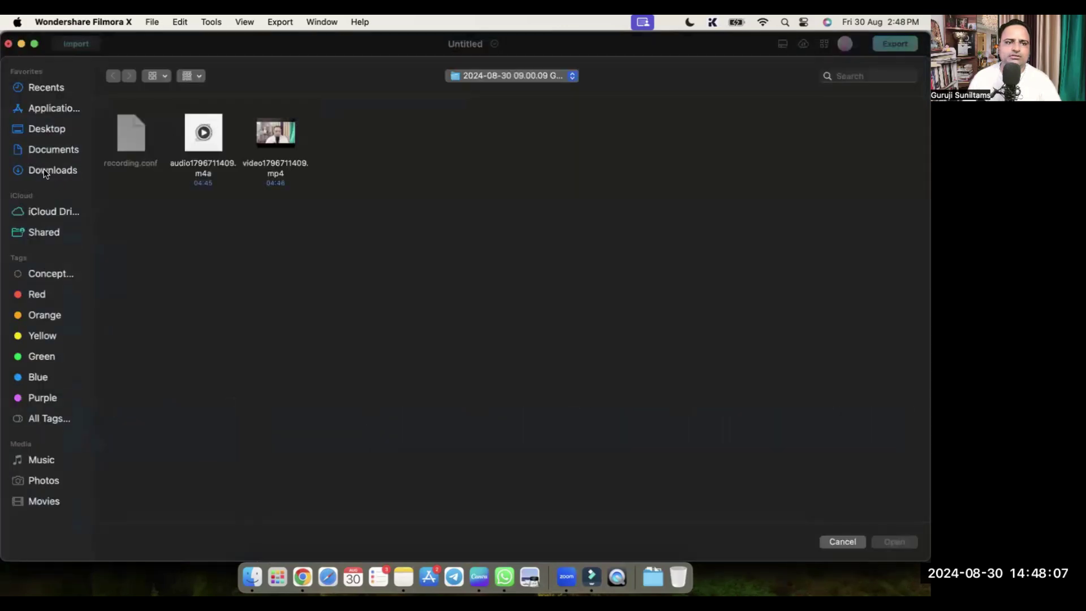
pyautogui.doubleClick(133, 136)
pyautogui.moveTo(226, 221); pyautogui.dragTo(485, 126)
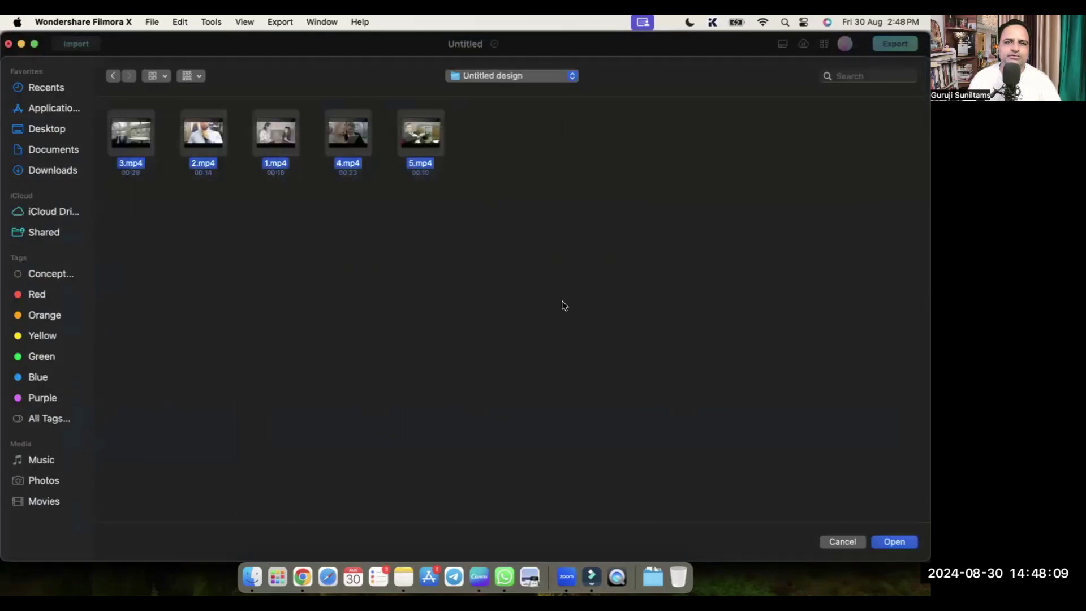
pyautogui.click(887, 540)
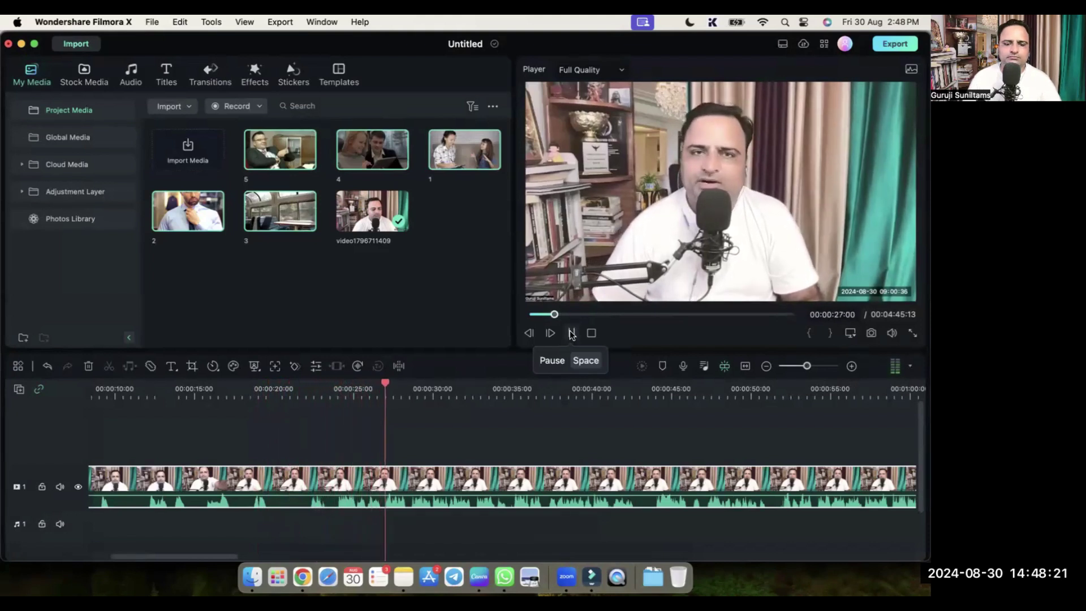
# Undo a trial drop of clips 5 and 4, then set the playhead at about 0:26:24.
pyautogui.click(572, 334)
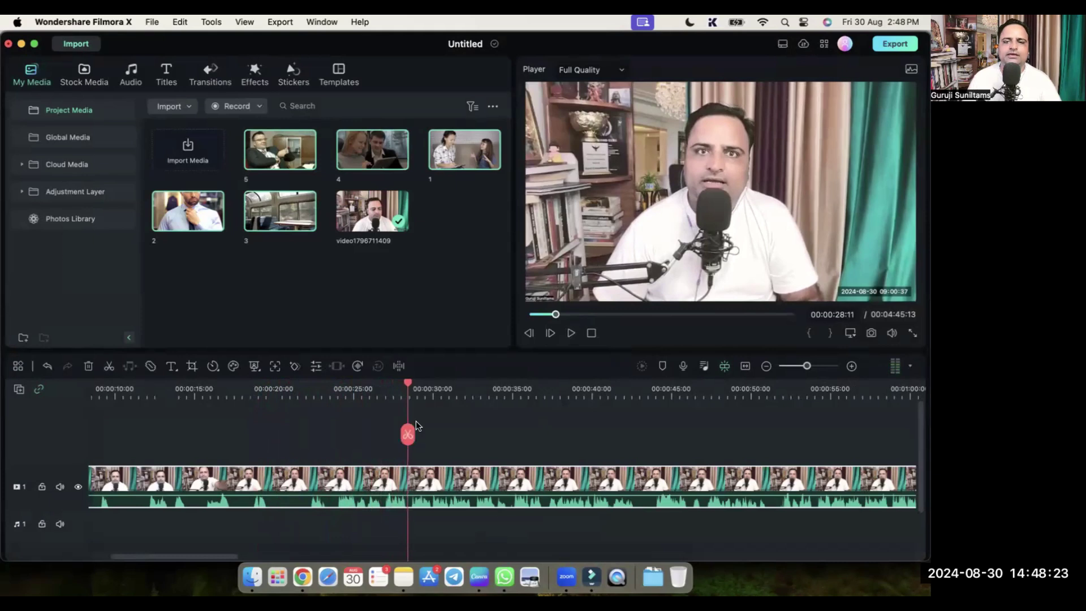
pyautogui.moveTo(408, 385); pyautogui.dragTo(384, 391)
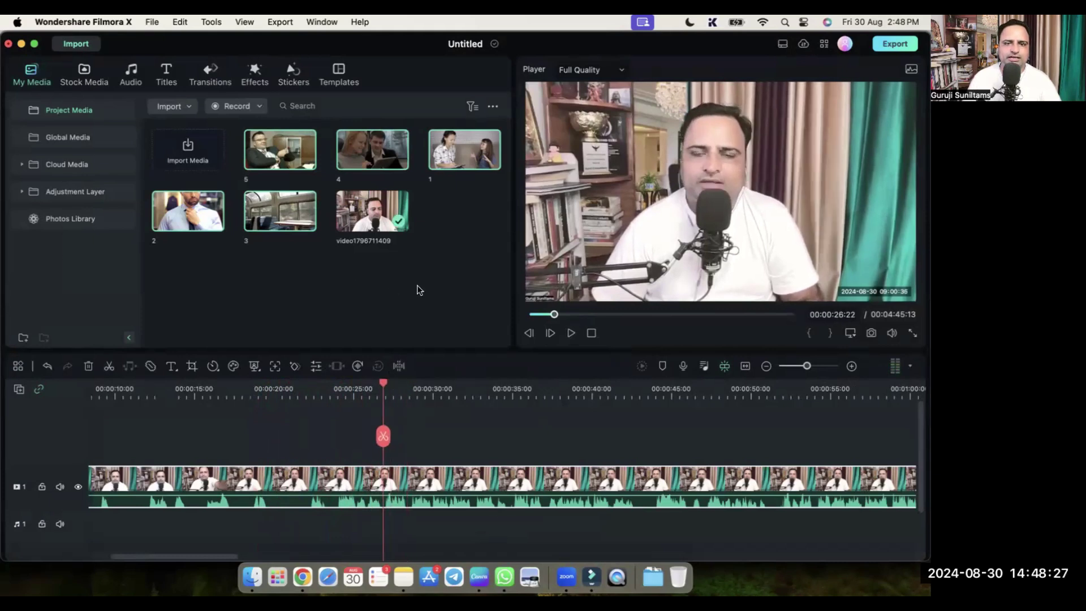
pyautogui.moveTo(372, 149); pyautogui.dragTo(499, 428)
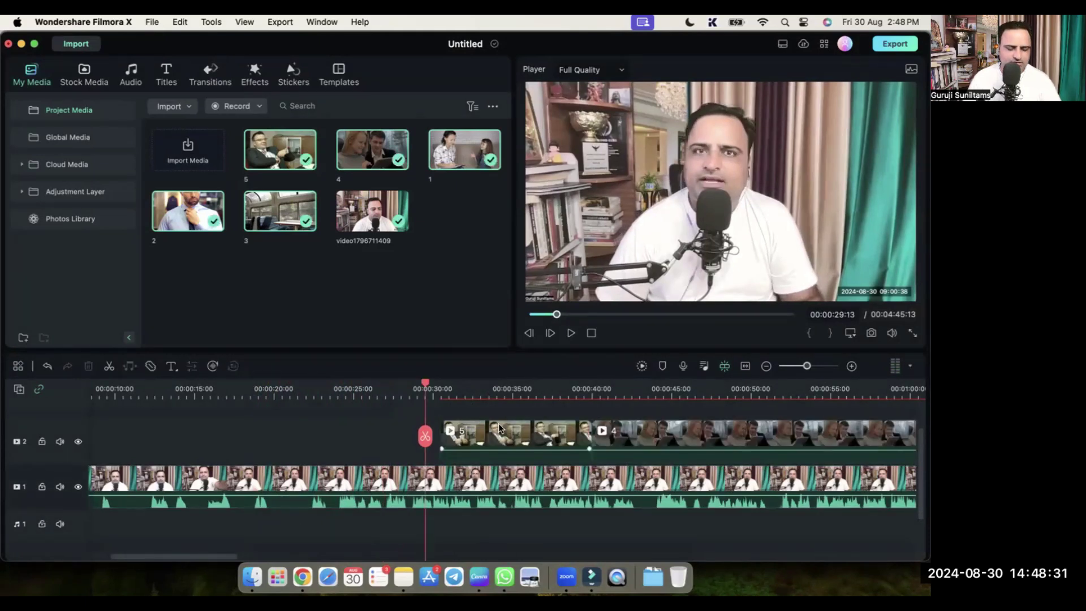
pyautogui.press('super+z')
pyautogui.click(460, 431)
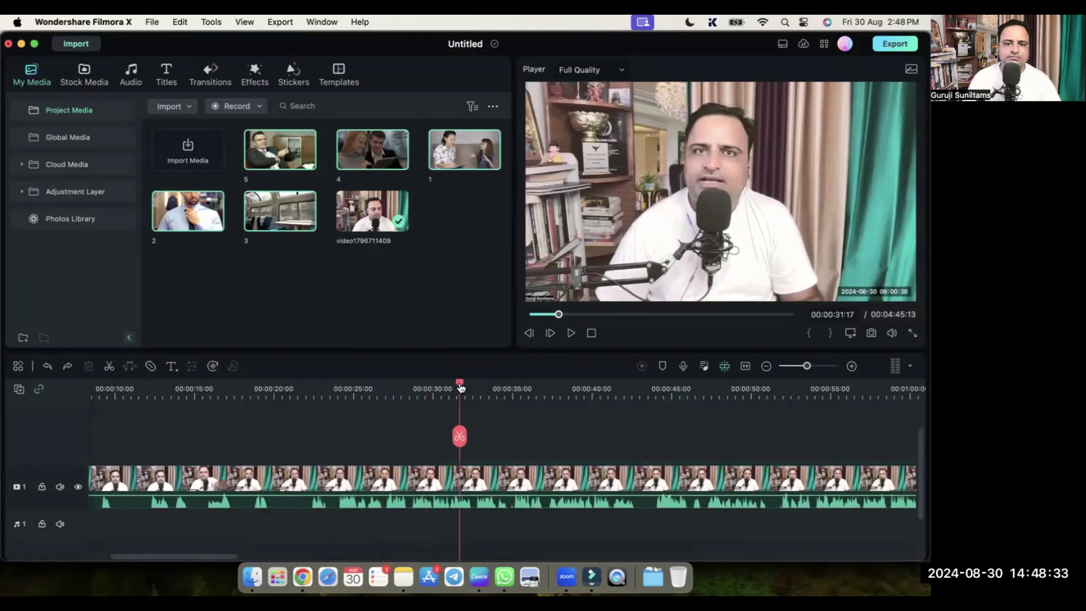
pyautogui.moveTo(461, 387); pyautogui.dragTo(384, 388)
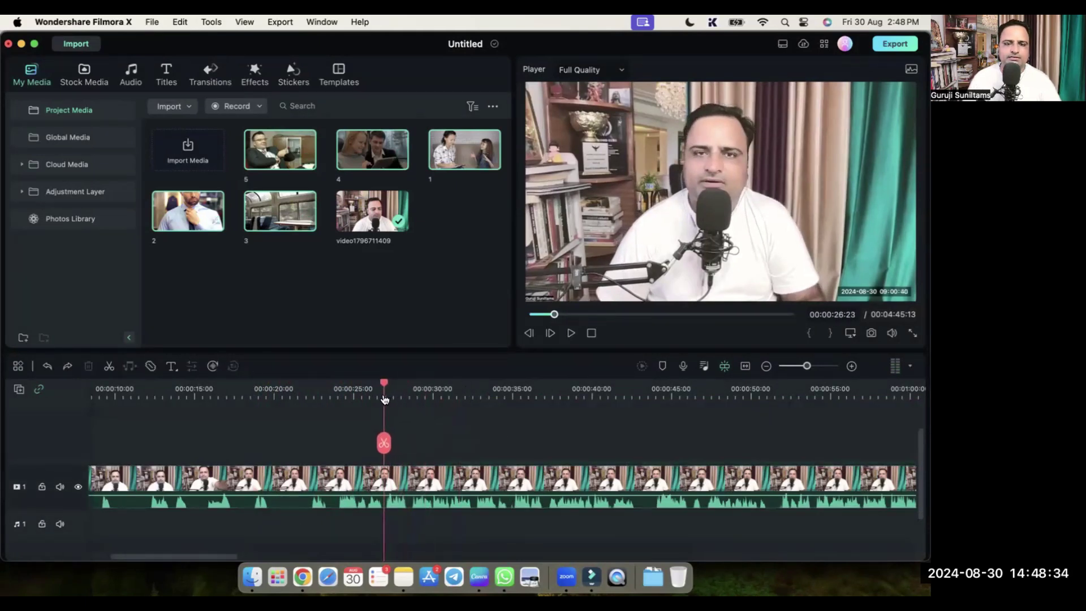
pyautogui.click(571, 333)
pyautogui.click(570, 333)
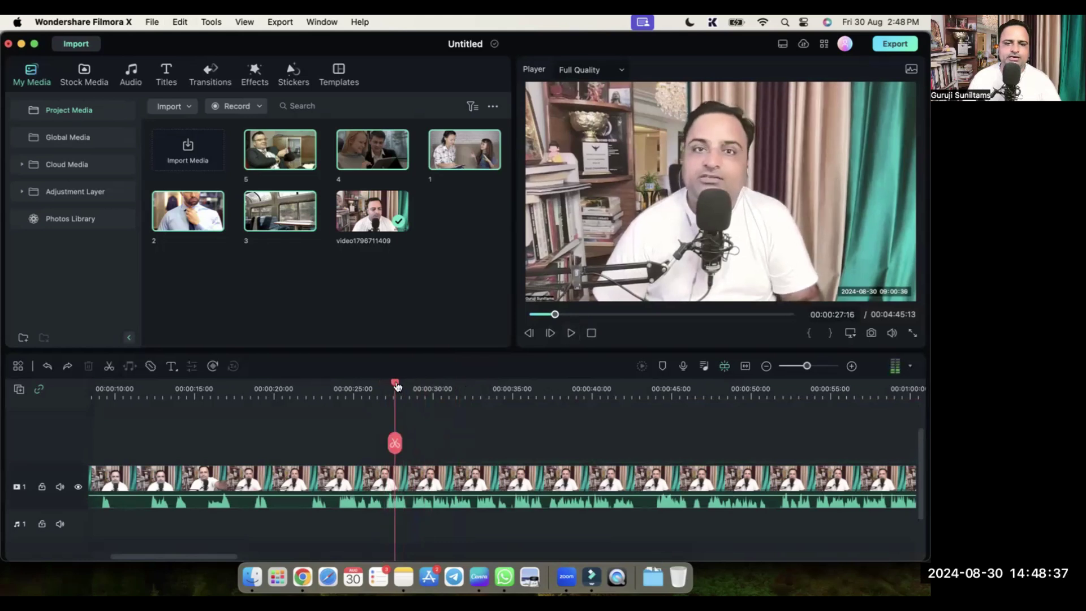
pyautogui.moveTo(397, 387); pyautogui.dragTo(381, 385)
# Overlay clip 1 from the playhead, trim it to about 4 seconds, then add clip 2 after it.
pyautogui.click(457, 243)
pyautogui.moveTo(490, 159); pyautogui.dragTo(472, 429)
pyautogui.moveTo(586, 435); pyautogui.dragTo(526, 434)
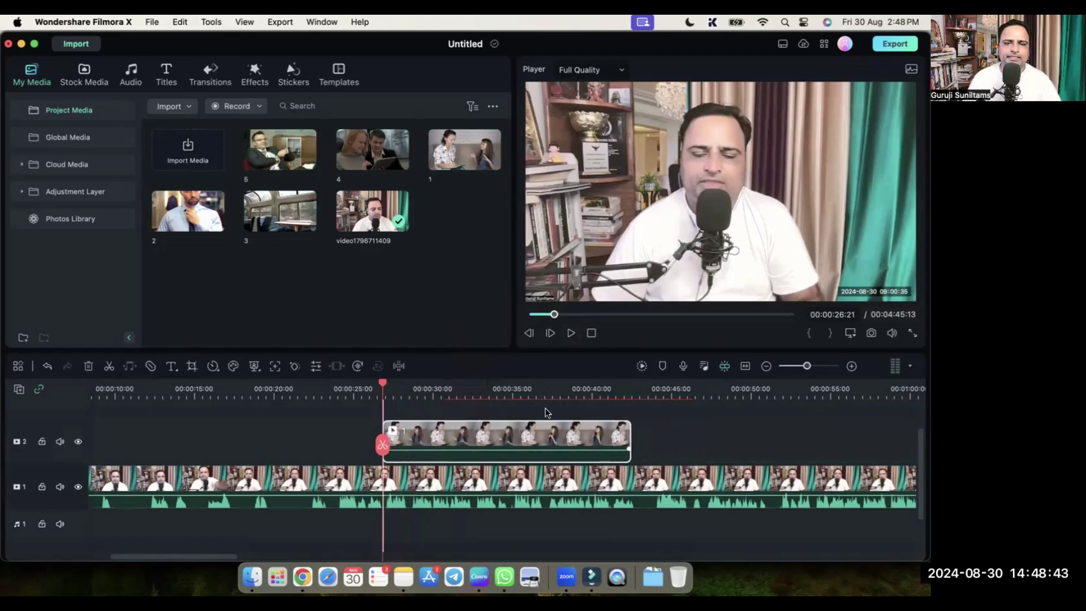
pyautogui.click(571, 333)
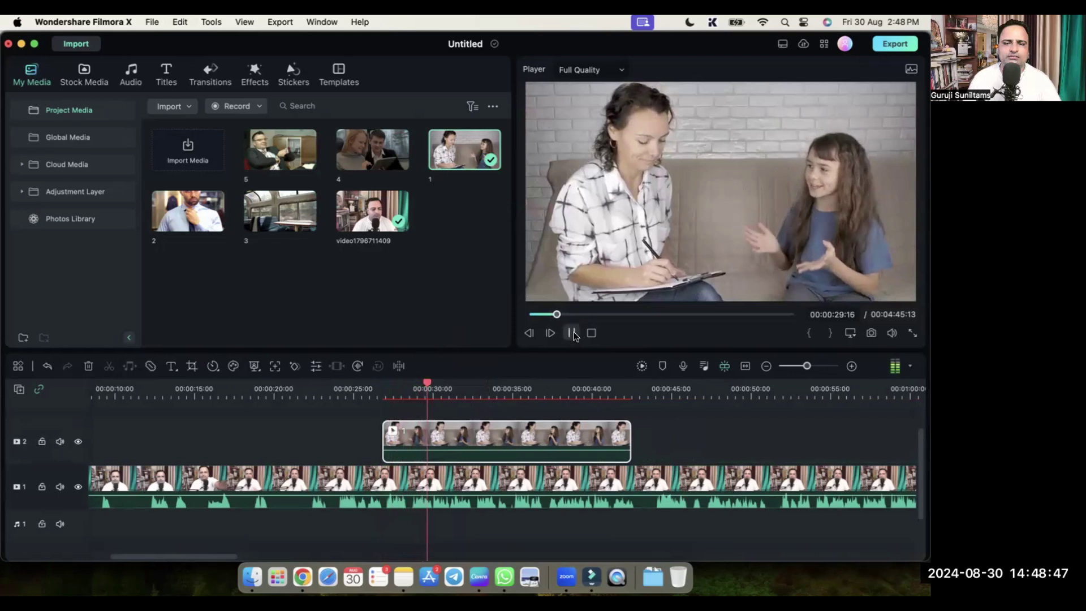
pyautogui.moveTo(629, 437); pyautogui.dragTo(428, 437)
pyautogui.moveTo(341, 196); pyautogui.dragTo(534, 441)
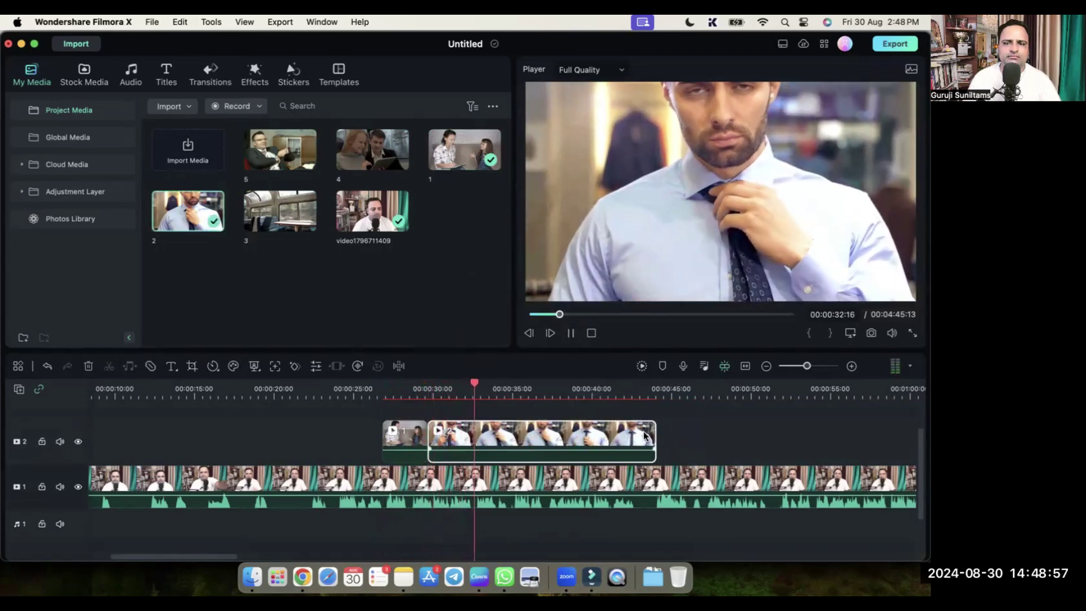
# End clip 2 at 0:35, add train clip 3 after it, and cut it near 0:42.
pyautogui.click(571, 333)
pyautogui.moveTo(639, 431); pyautogui.dragTo(515, 431)
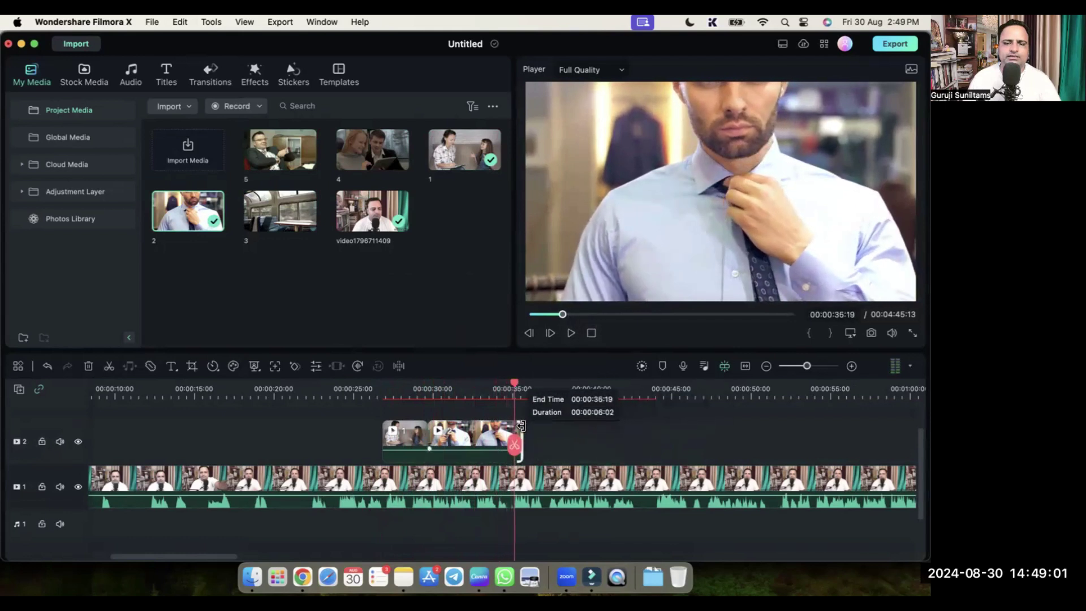
pyautogui.moveTo(292, 226); pyautogui.dragTo(515, 428)
pyautogui.click(571, 334)
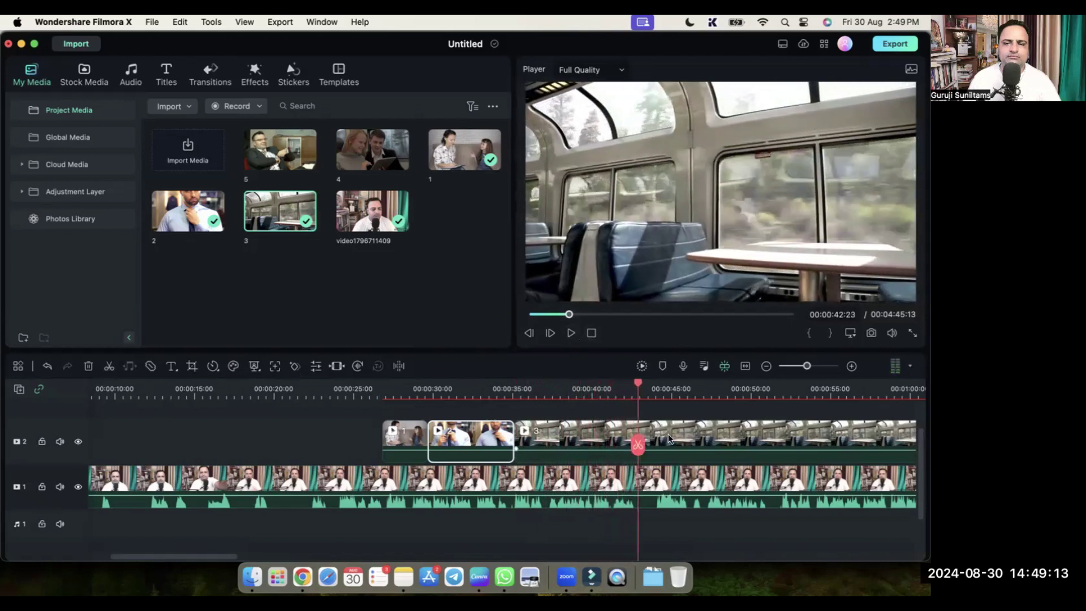
pyautogui.click(638, 445)
pyautogui.moveTo(675, 440); pyautogui.dragTo(722, 440)
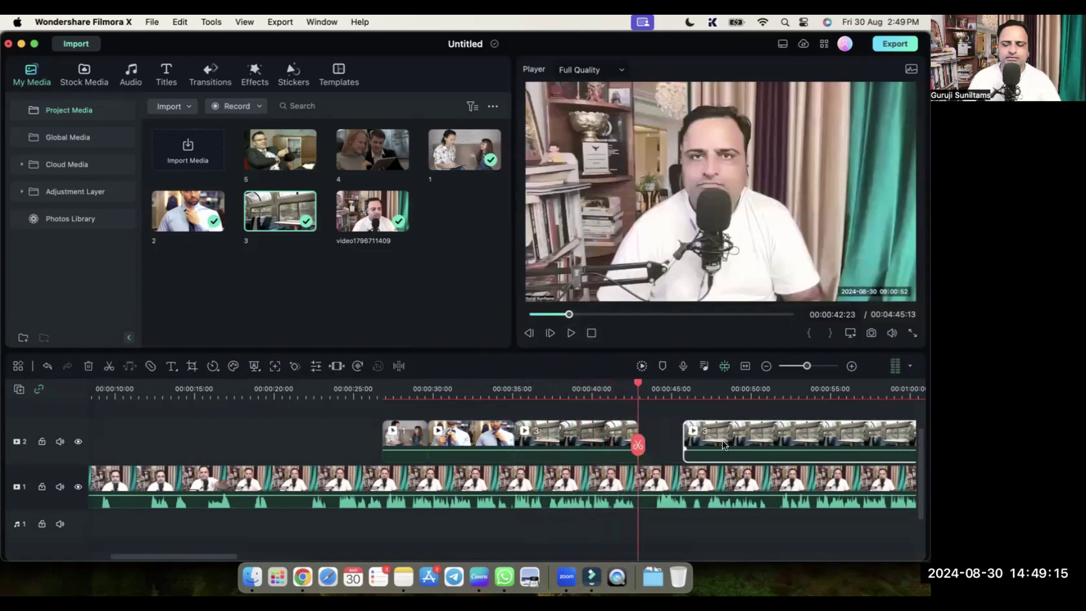
pyautogui.press('Delete')
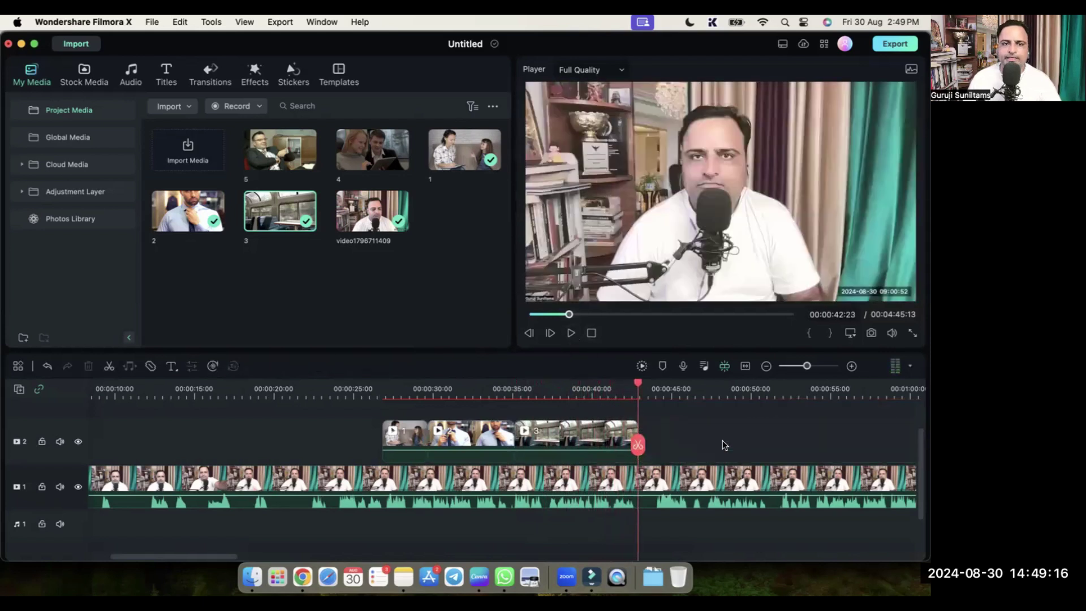
# Add clip 1 again after the train clip, around 0:45:17.
pyautogui.click(571, 333)
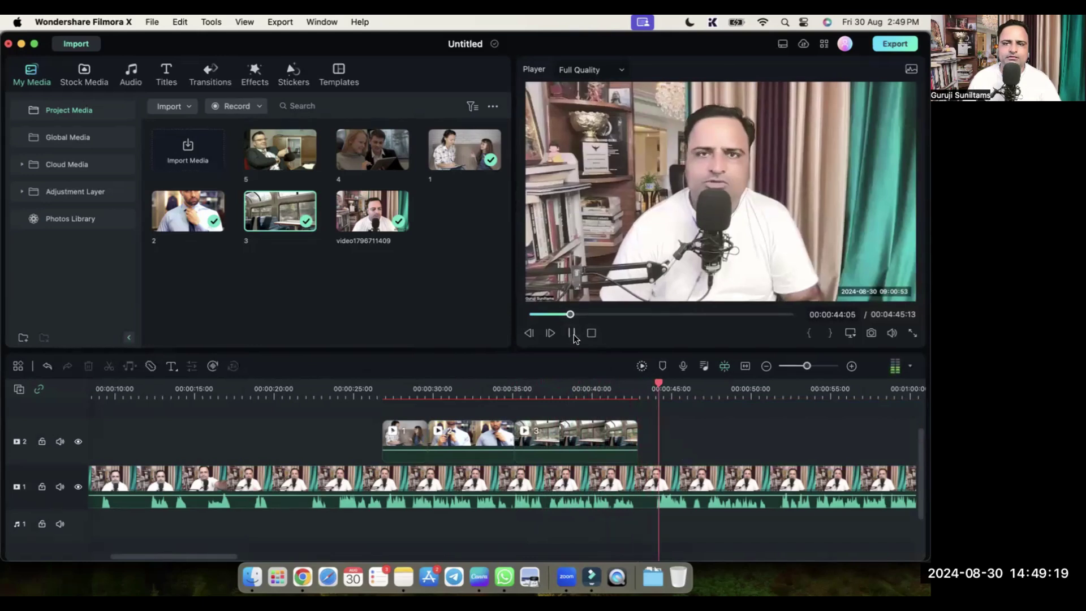
pyautogui.click(572, 333)
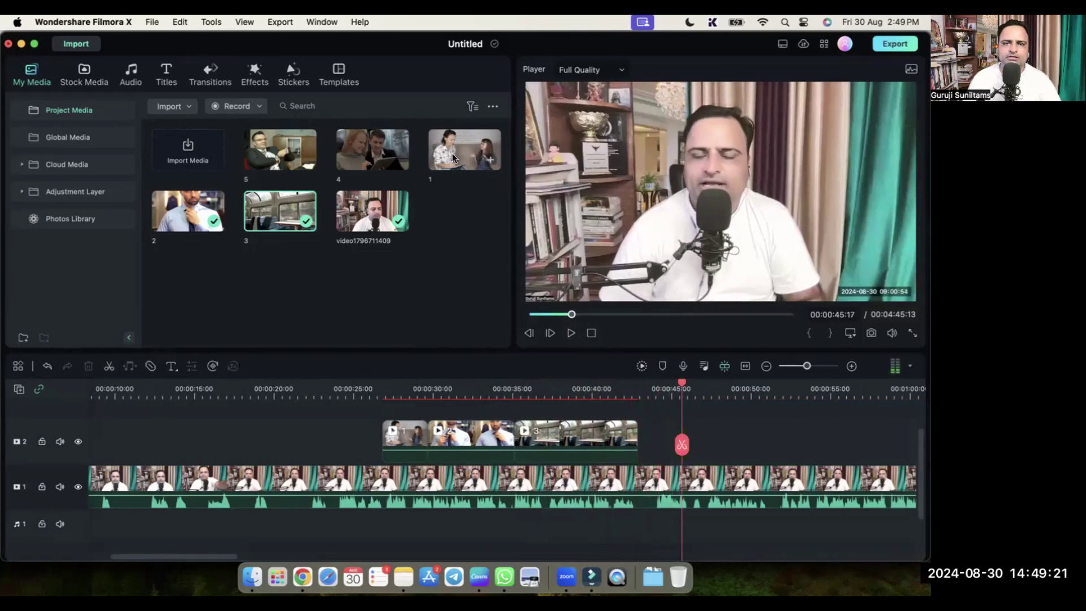
pyautogui.moveTo(464, 149); pyautogui.dragTo(640, 441)
pyautogui.click(571, 334)
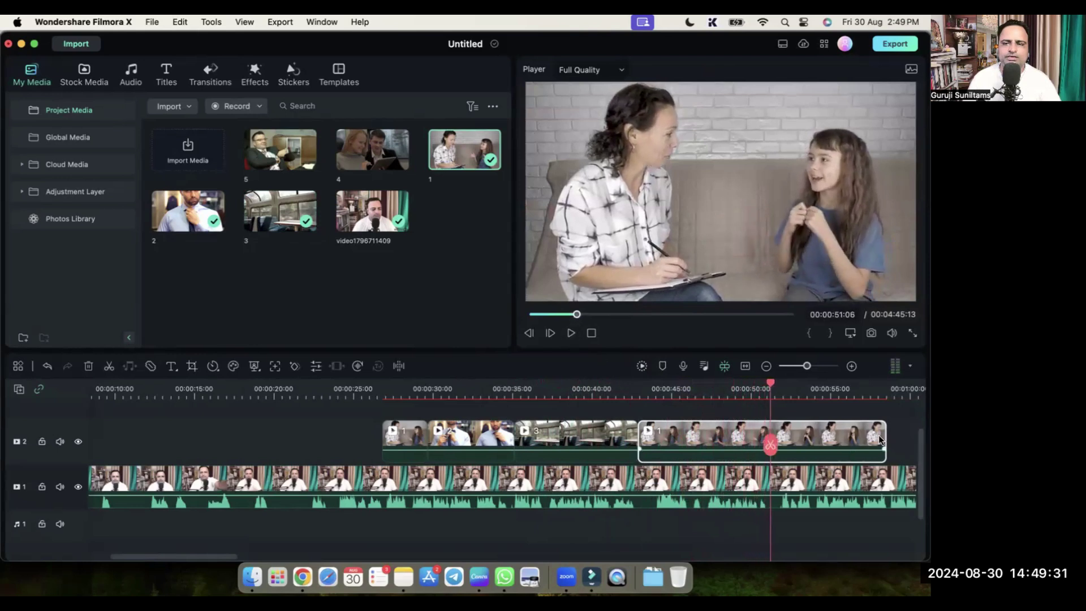
# End clip 1 at 0:51, then add tablet clip 4 cut off at 0:56:24.
pyautogui.moveTo(880, 434); pyautogui.dragTo(770, 434)
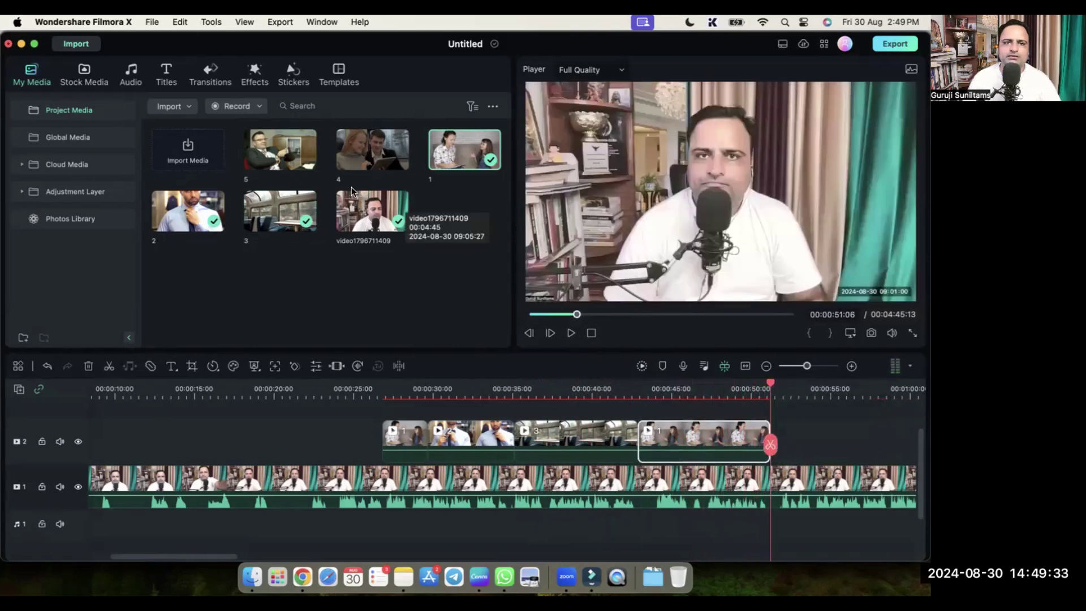
pyautogui.moveTo(656, 317); pyautogui.dragTo(819, 436)
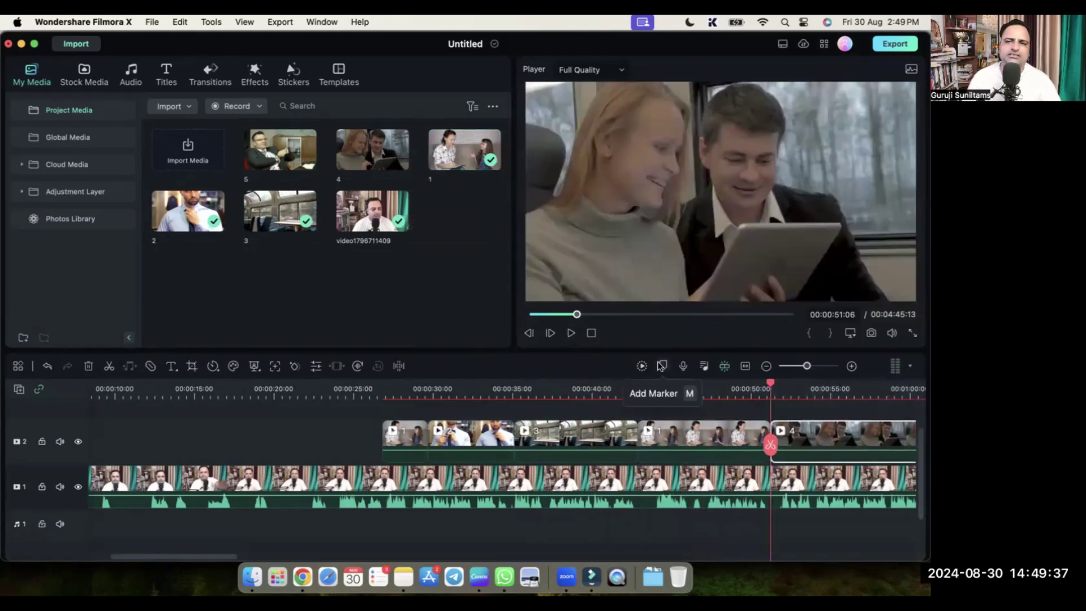
pyautogui.click(572, 337)
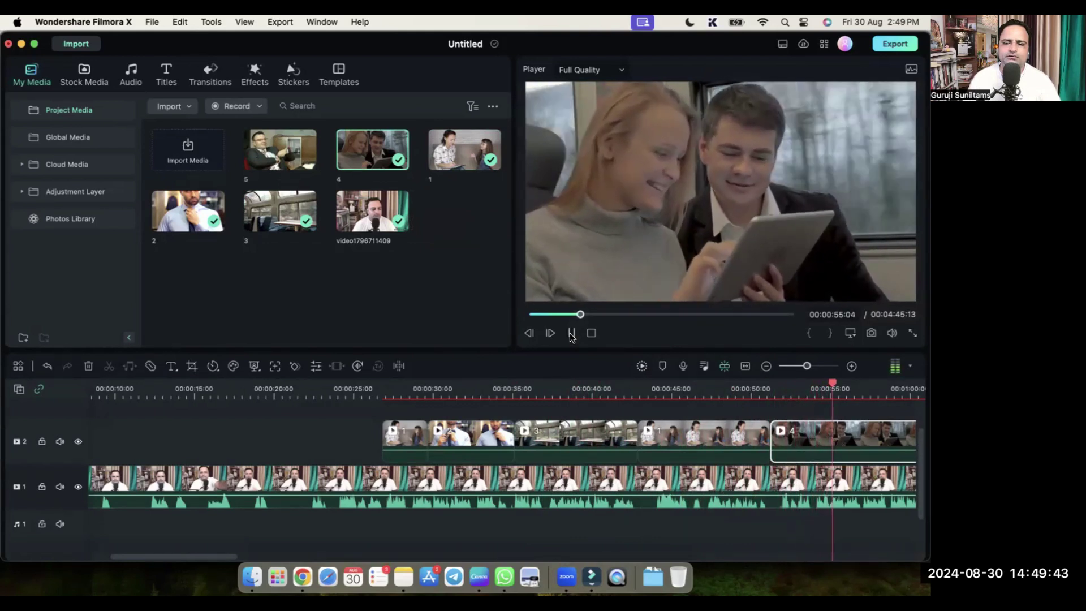
pyautogui.click(572, 336)
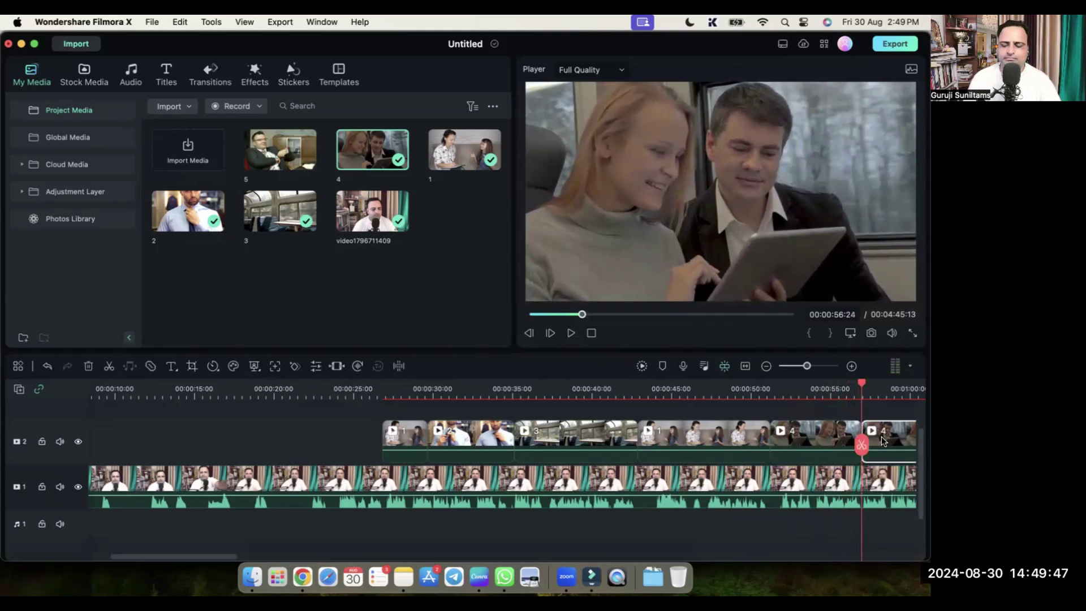
pyautogui.press('Delete')
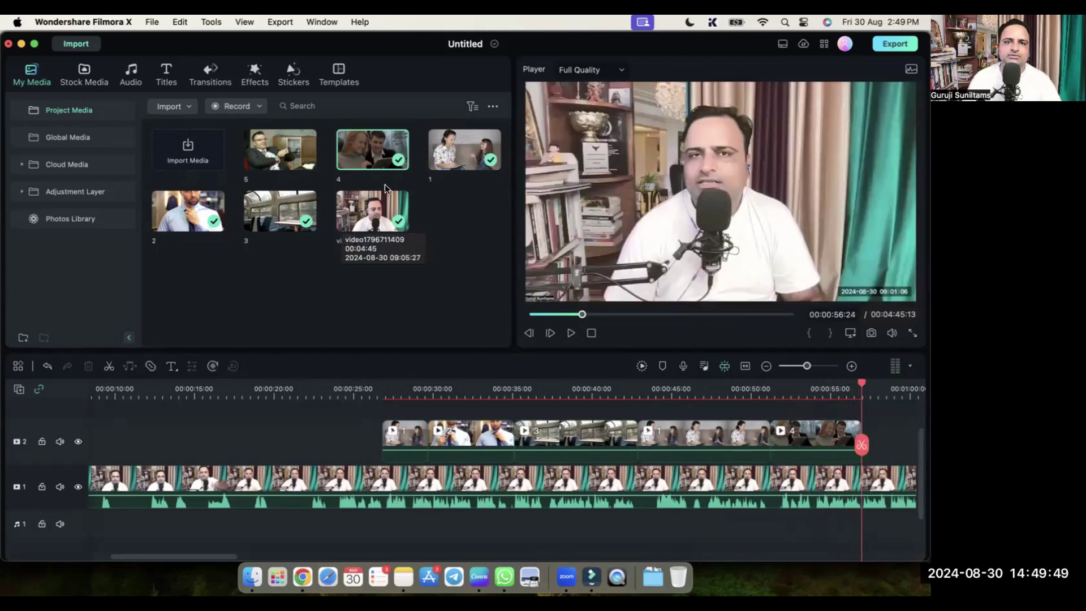
# Add clip 5 after clip 4, zoom the timeline out, and return the playhead to 0:27.
pyautogui.moveTo(280, 144); pyautogui.dragTo(897, 435)
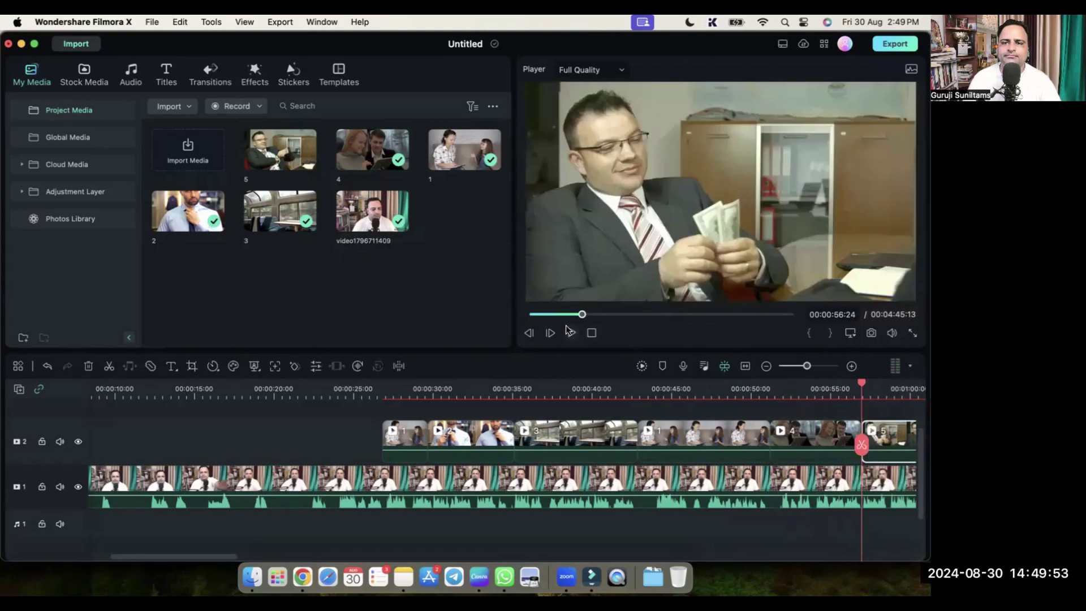
pyautogui.click(571, 333)
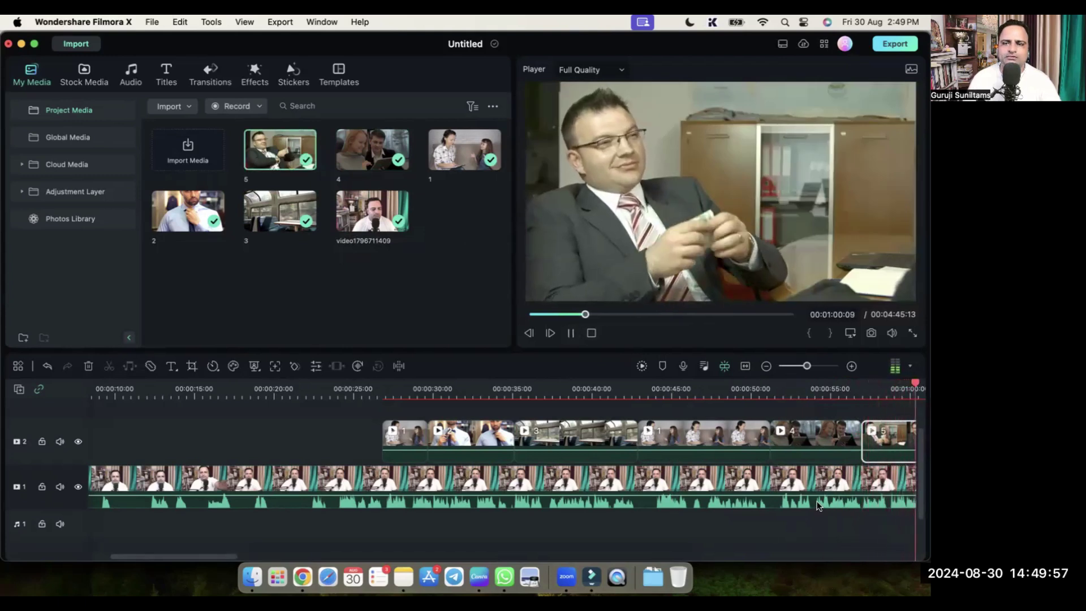
pyautogui.click(571, 334)
pyautogui.click(766, 367)
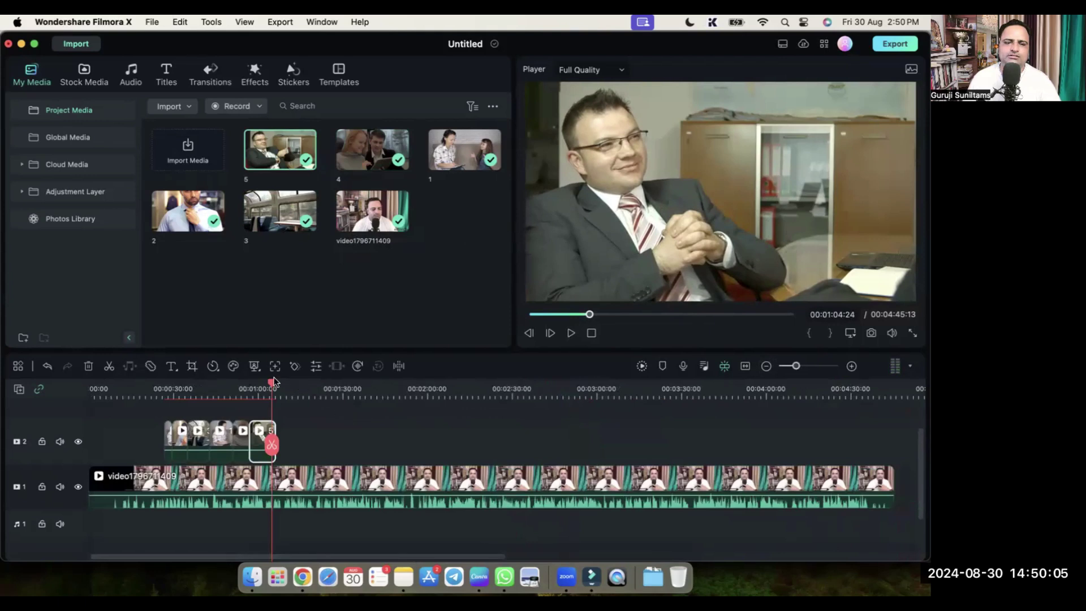
pyautogui.moveTo(272, 383); pyautogui.dragTo(159, 390)
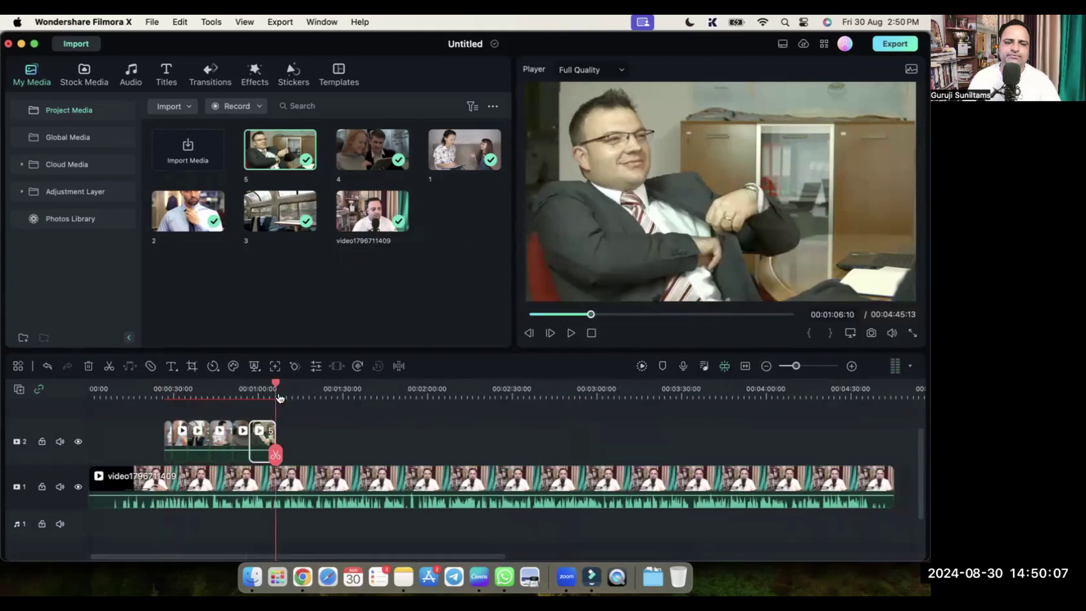
pyautogui.moveTo(279, 398); pyautogui.dragTo(280, 393)
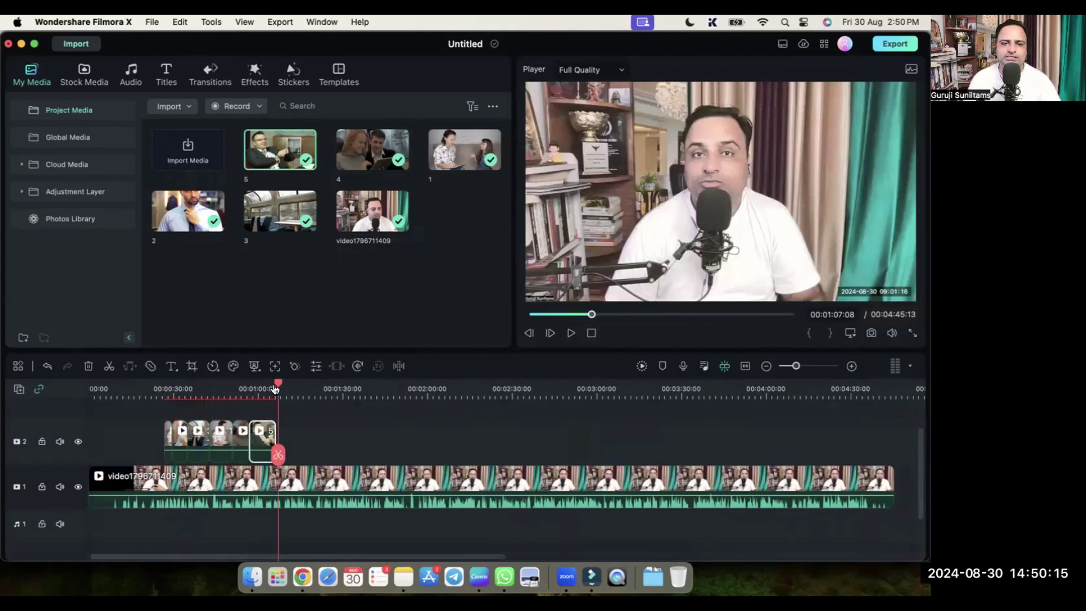
pyautogui.moveTo(280, 386); pyautogui.dragTo(164, 386)
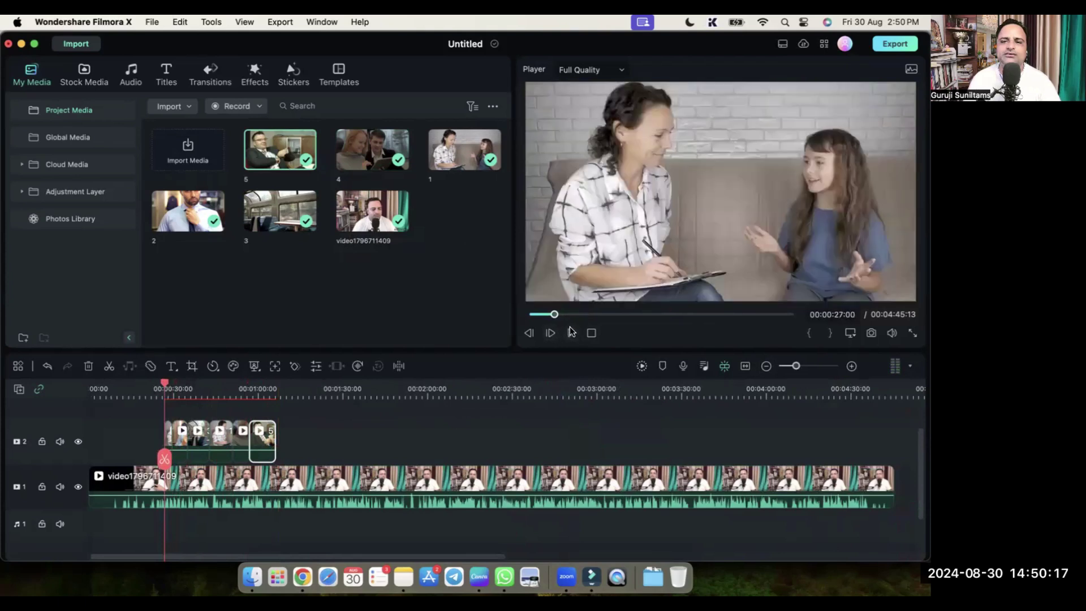
# Play the overlays back from 0:27, zoom in near 1:06, and pause at 00:01:11:09.
pyautogui.click(573, 333)
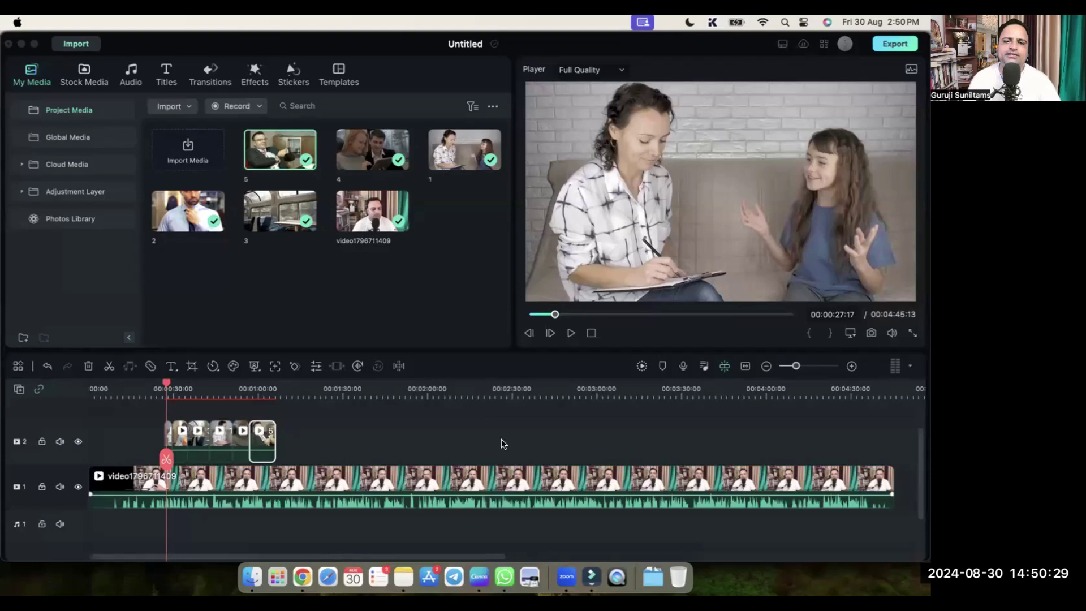
pyautogui.click(167, 384)
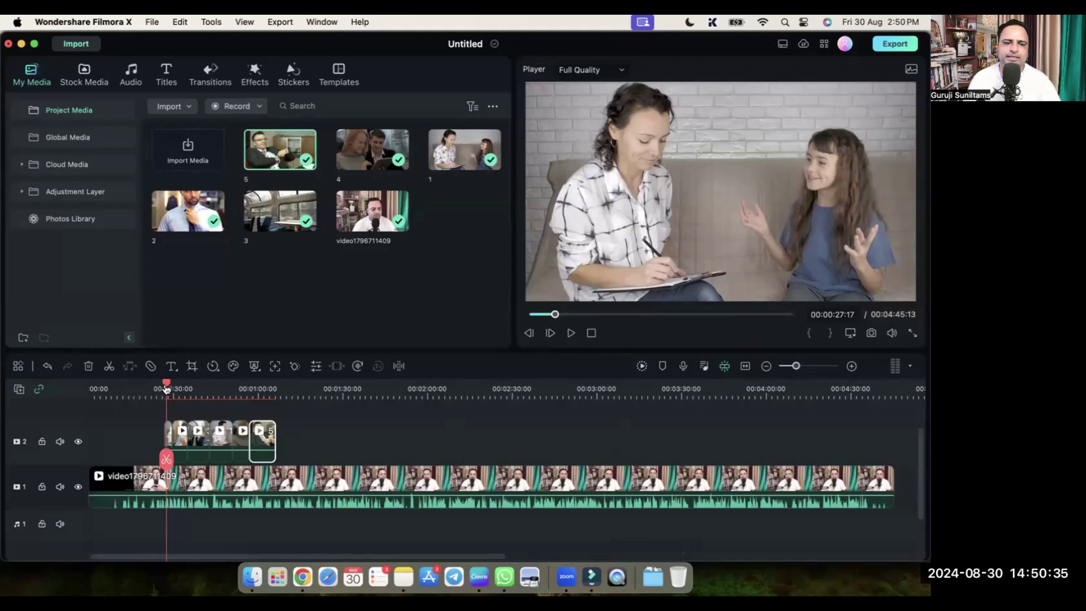
pyautogui.click(281, 392)
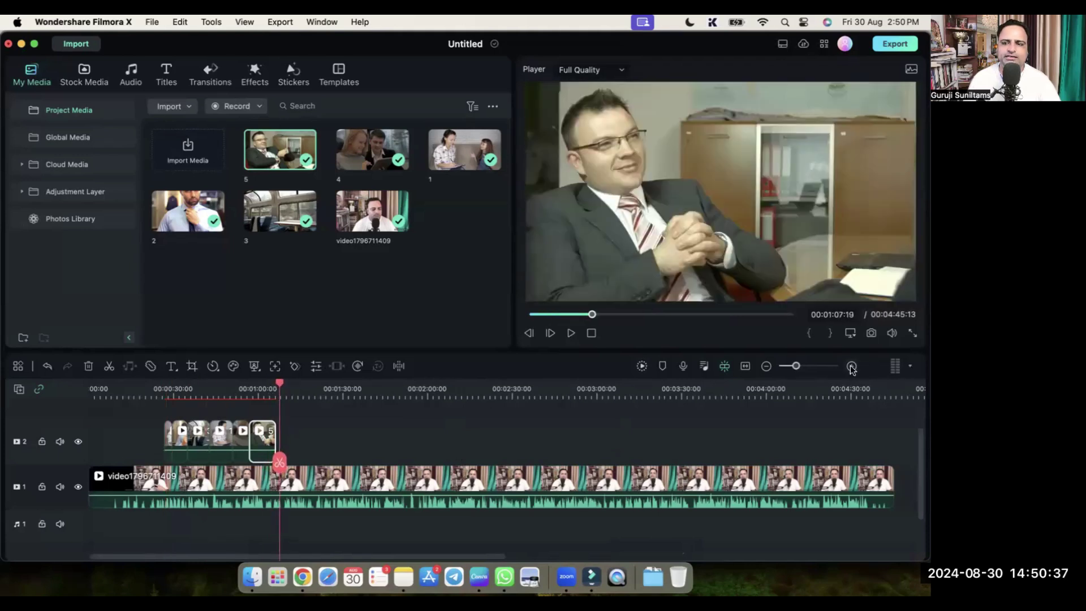
pyautogui.click(852, 366)
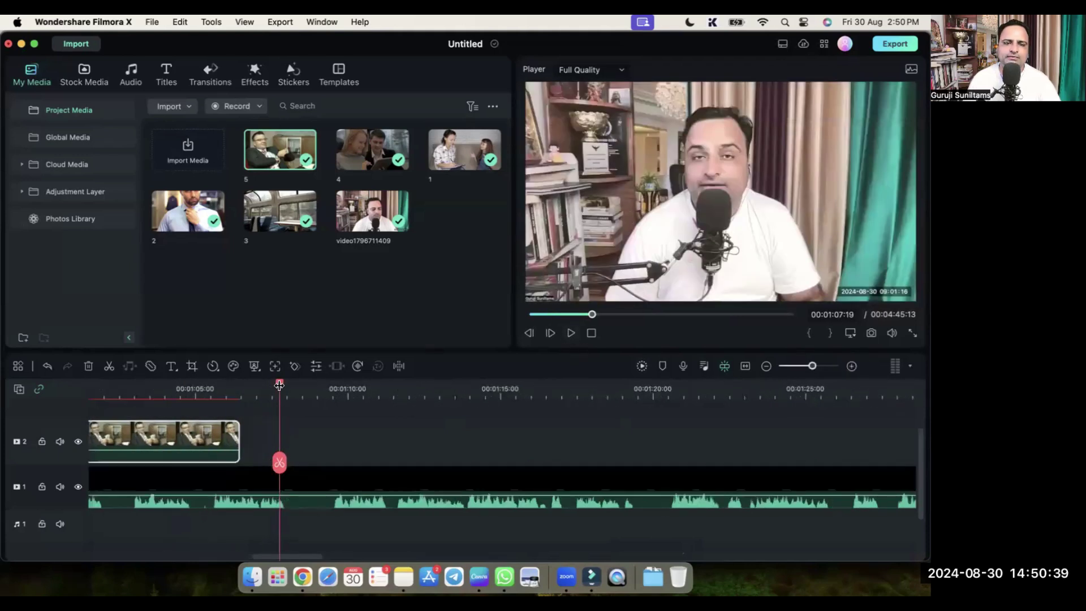
pyautogui.moveTo(252, 388); pyautogui.dragTo(245, 386)
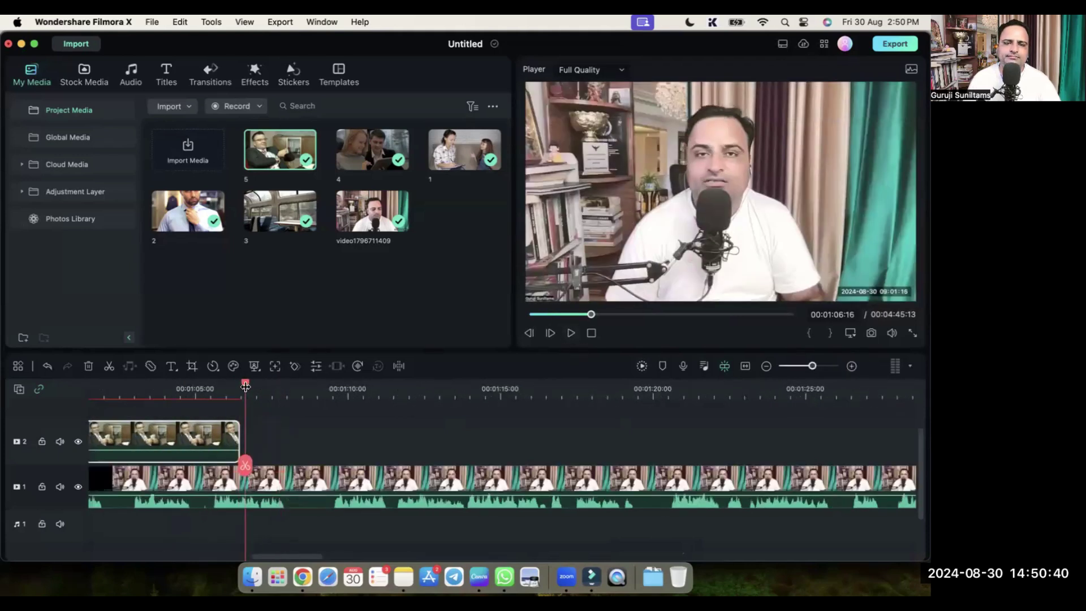
pyautogui.click(571, 333)
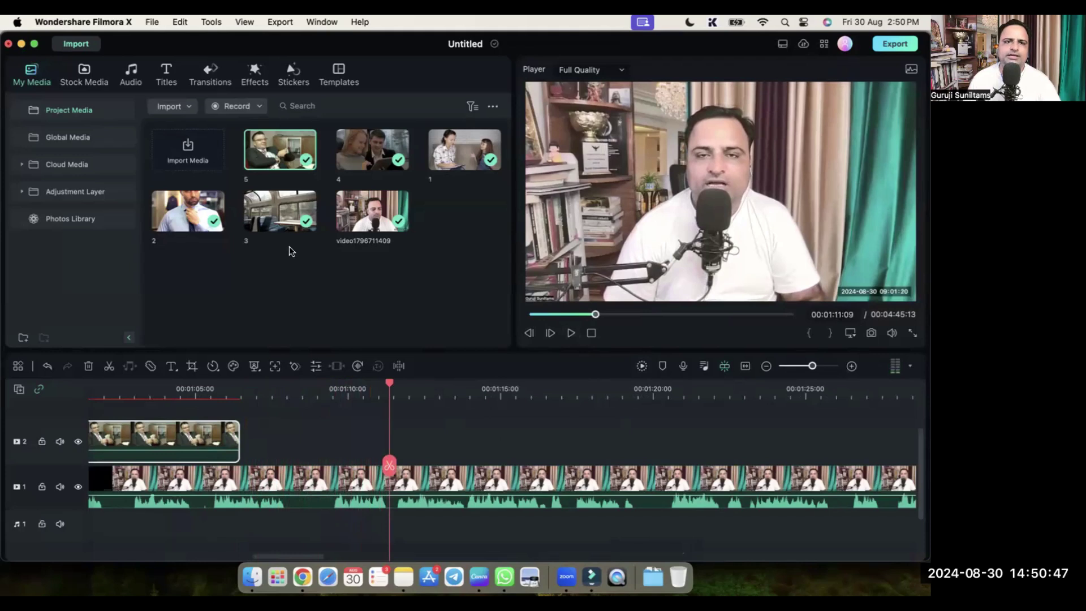
# Search Stock Media for 'samosa' and place the downloaded clip on track 2 after clip 5.
pyautogui.click(90, 79)
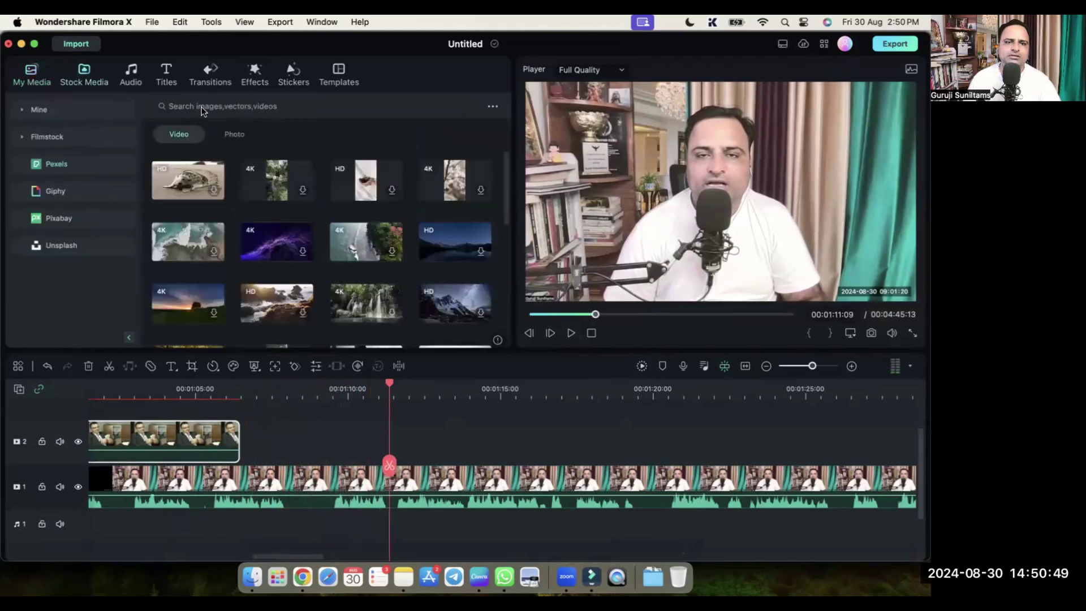
pyautogui.write('samos')
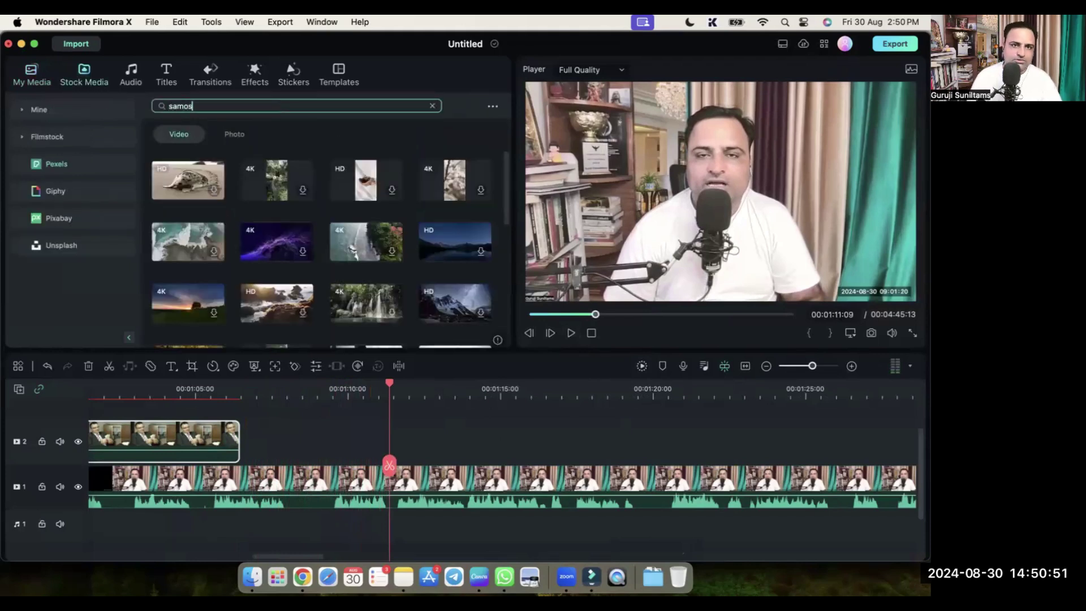
pyautogui.write('a')
pyautogui.press('Return')
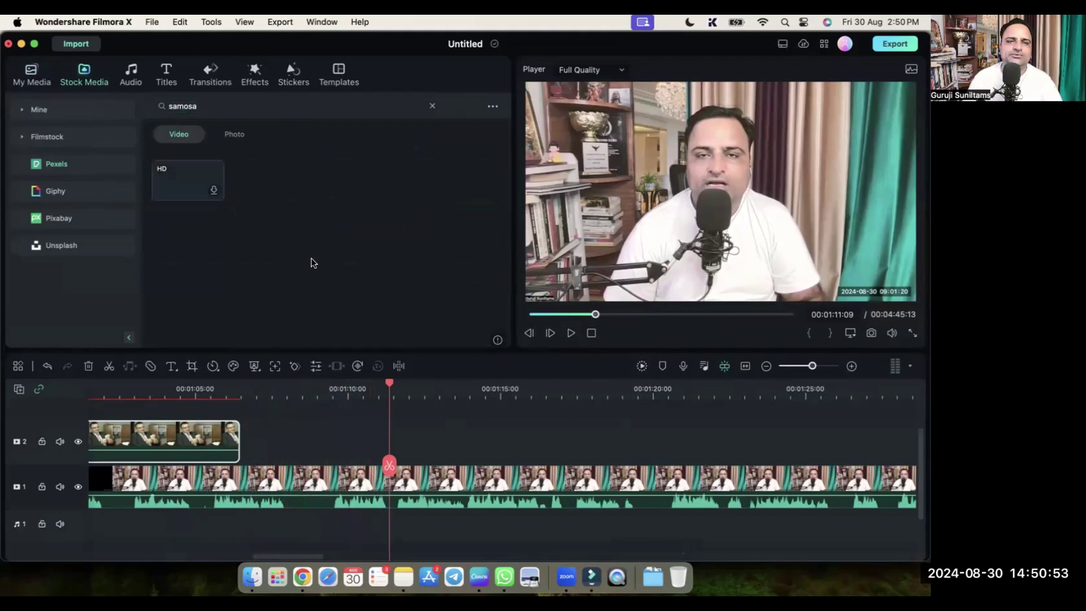
pyautogui.moveTo(194, 178); pyautogui.dragTo(347, 428)
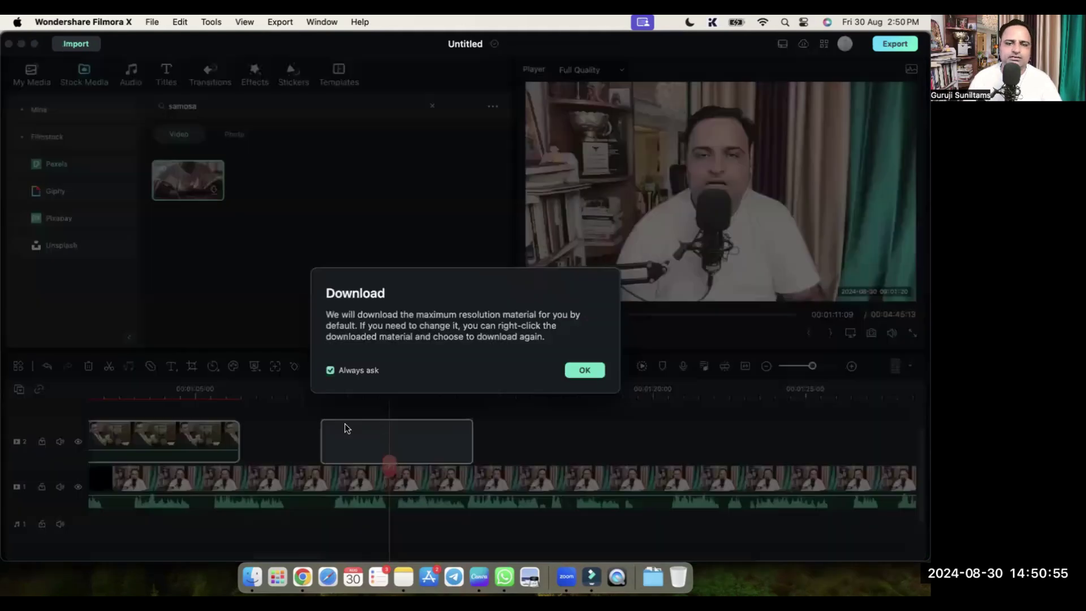
pyautogui.click(583, 368)
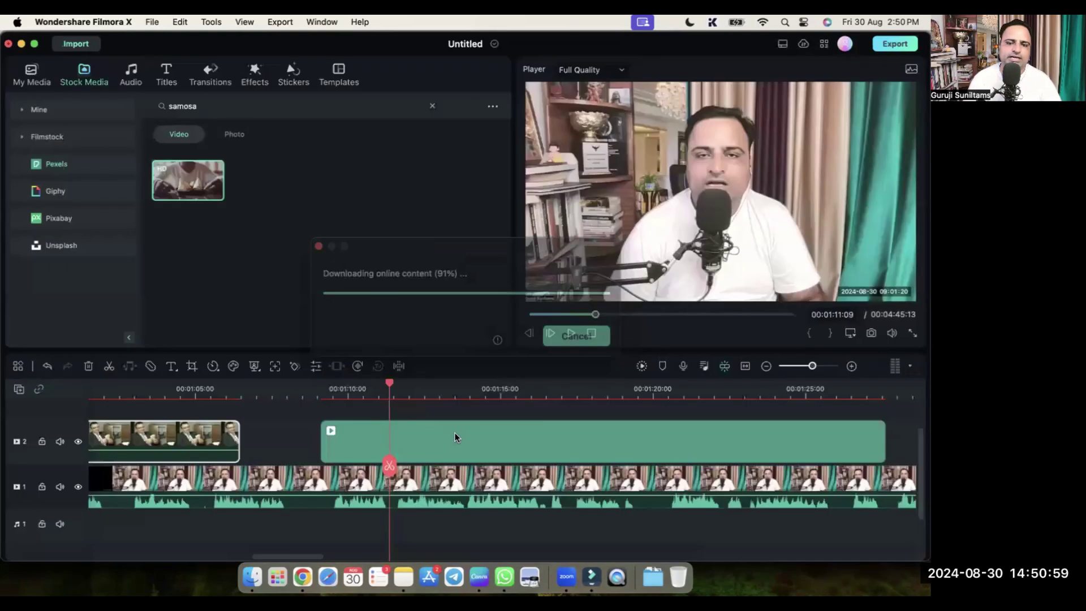
pyautogui.moveTo(551, 441); pyautogui.dragTo(470, 440)
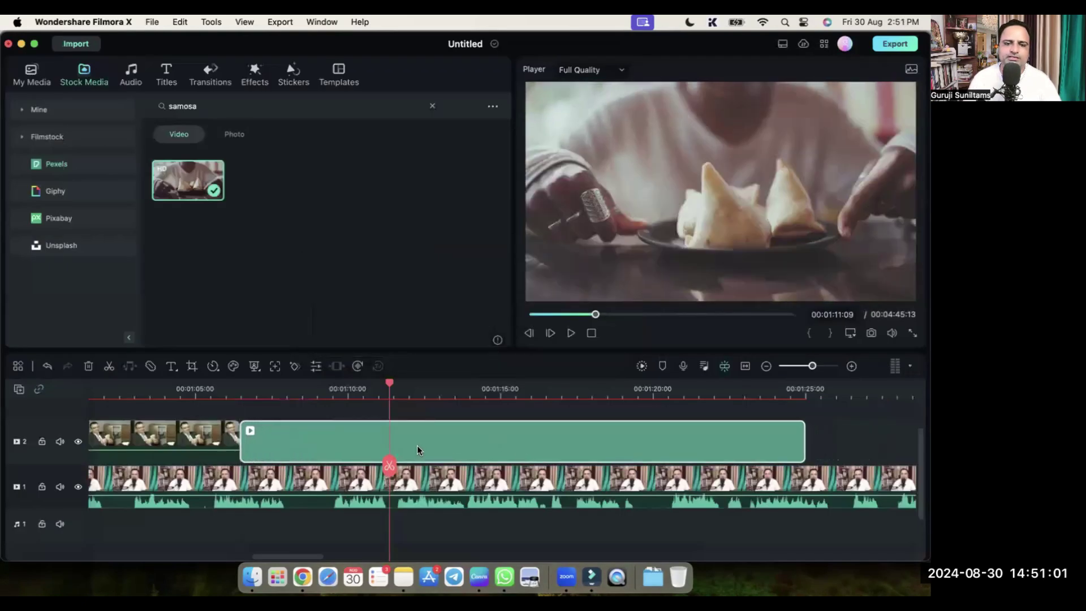
# Trim the samosa clip to end around 00:01:19.
pyautogui.click(573, 333)
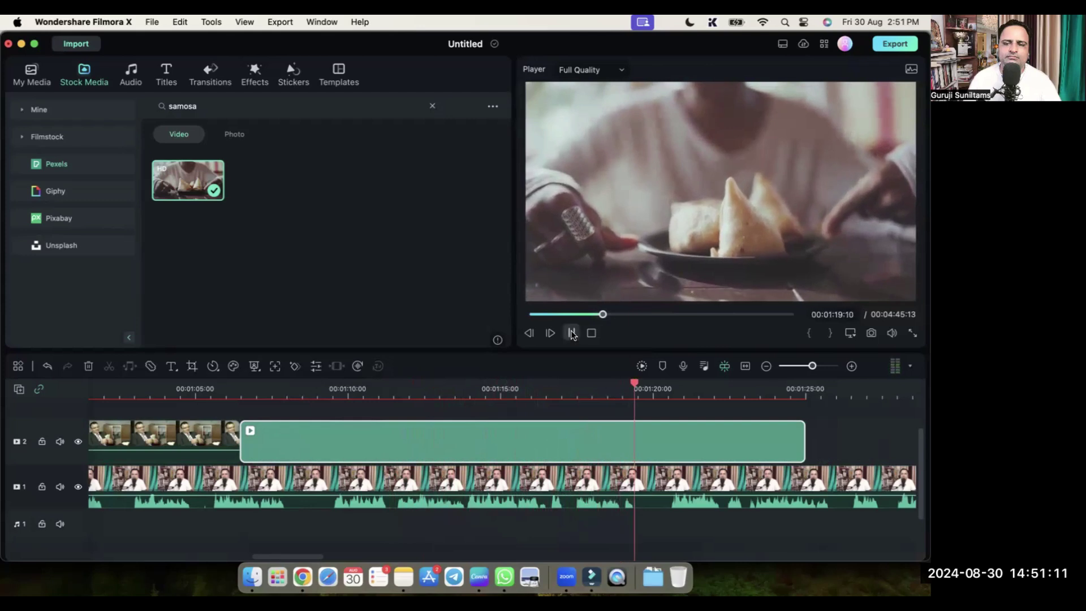
pyautogui.click(572, 334)
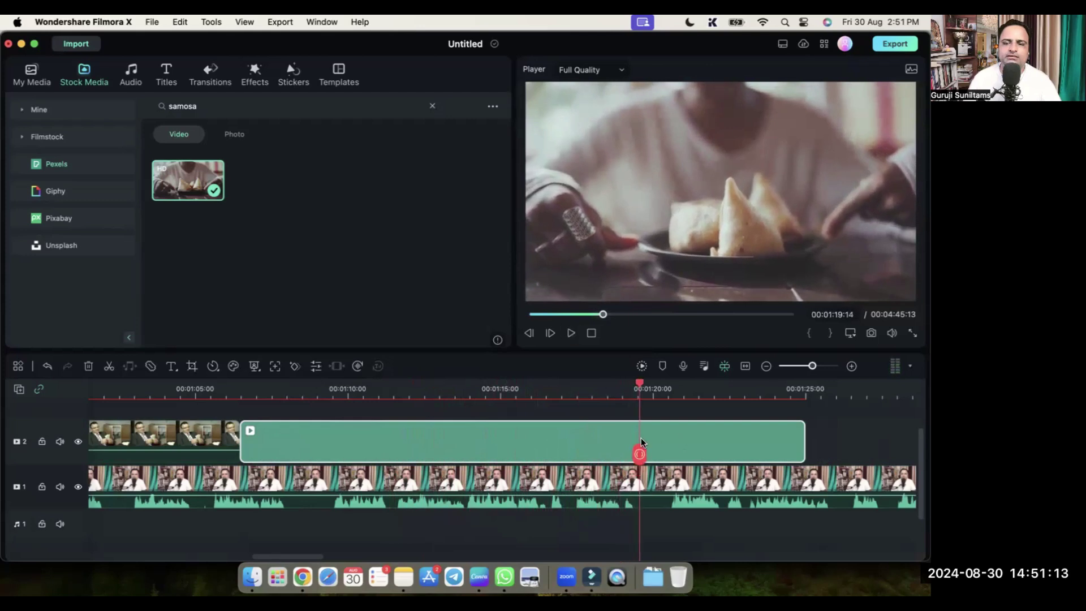
pyautogui.click(638, 453)
pyautogui.moveTo(693, 442); pyautogui.dragTo(746, 442)
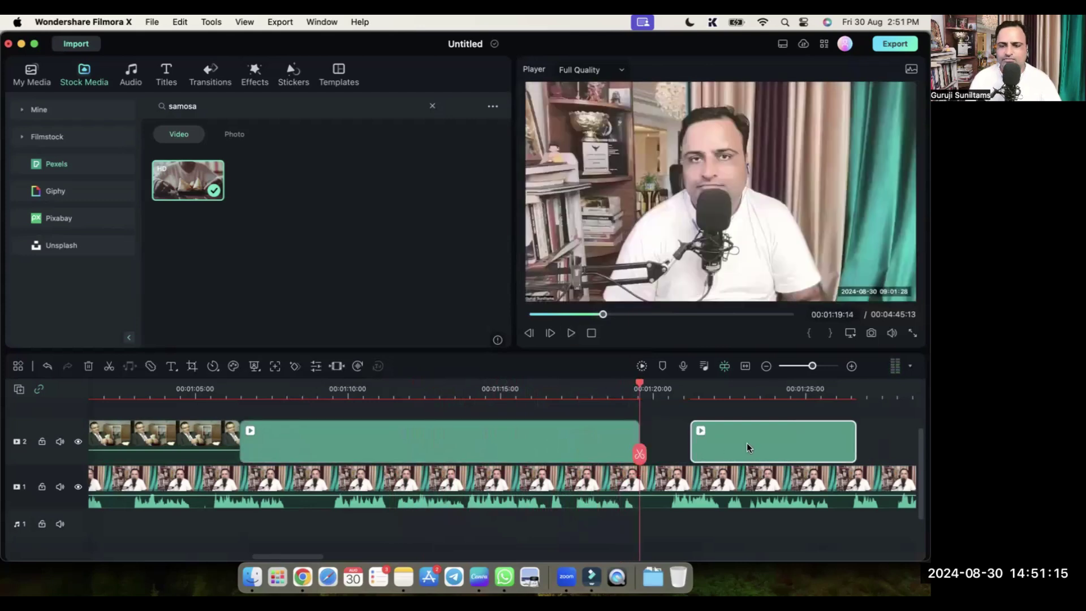
pyautogui.press('Delete')
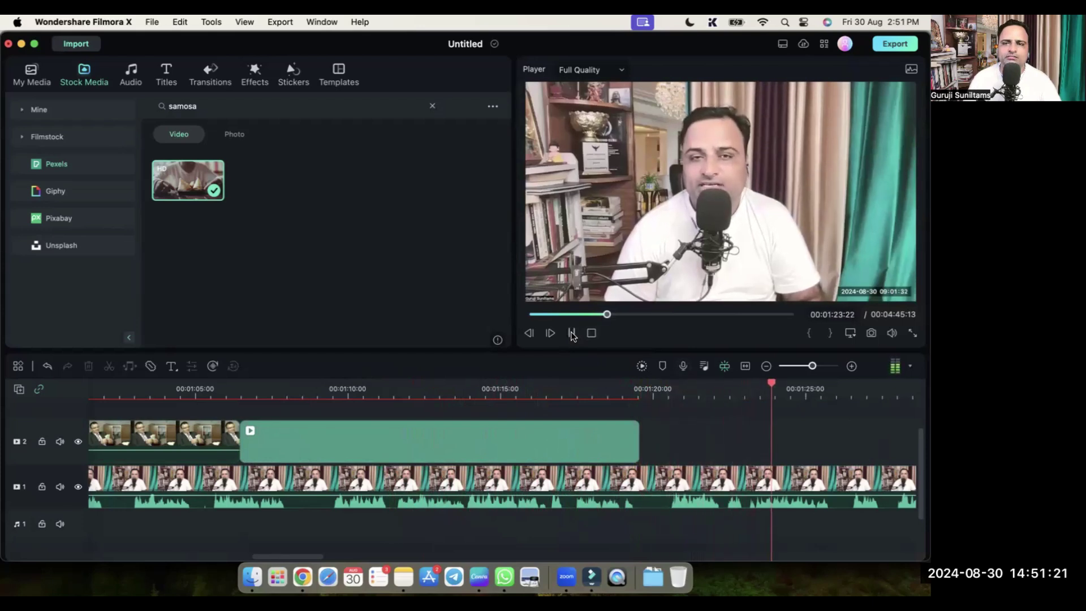
# Search Stock Media for 'profits' and place the first clip on track 2 after the samosa clip.
pyautogui.click(572, 333)
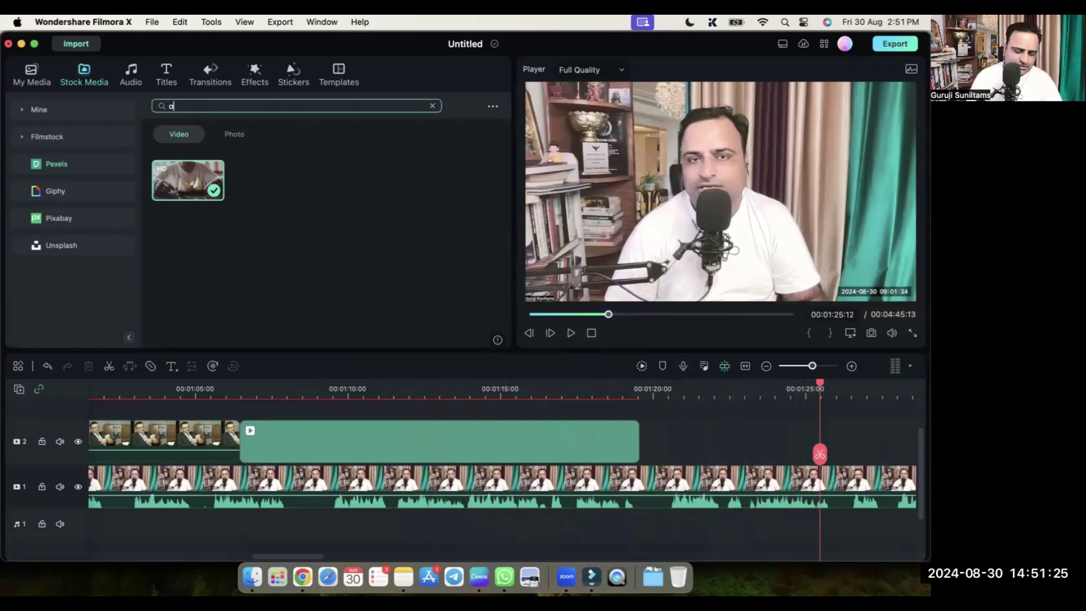
pyautogui.write('profit')
pyautogui.press('Return')
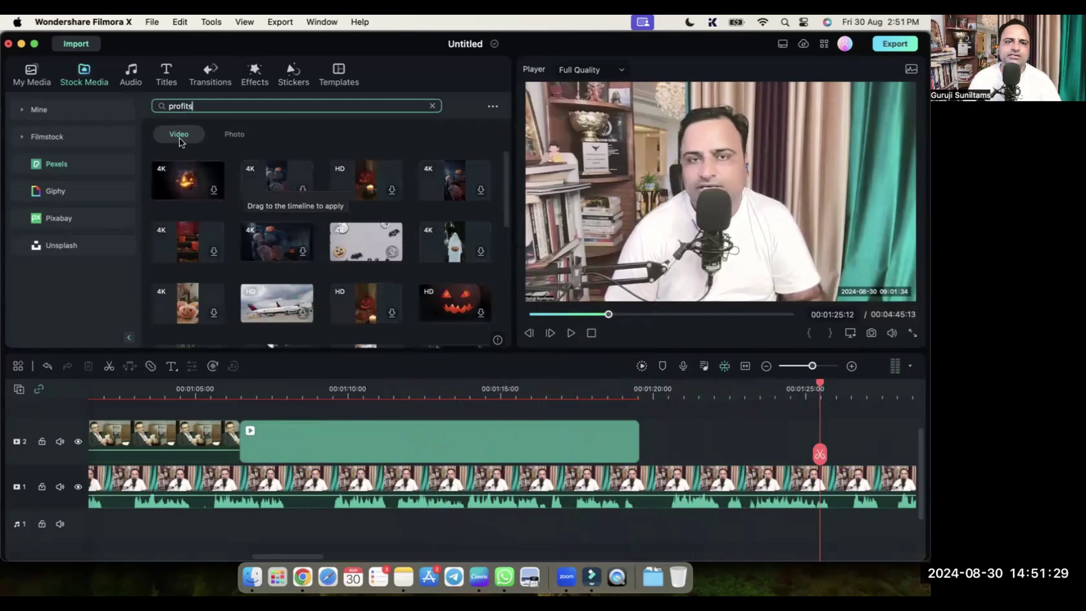
pyautogui.write('s')
pyautogui.press('Return')
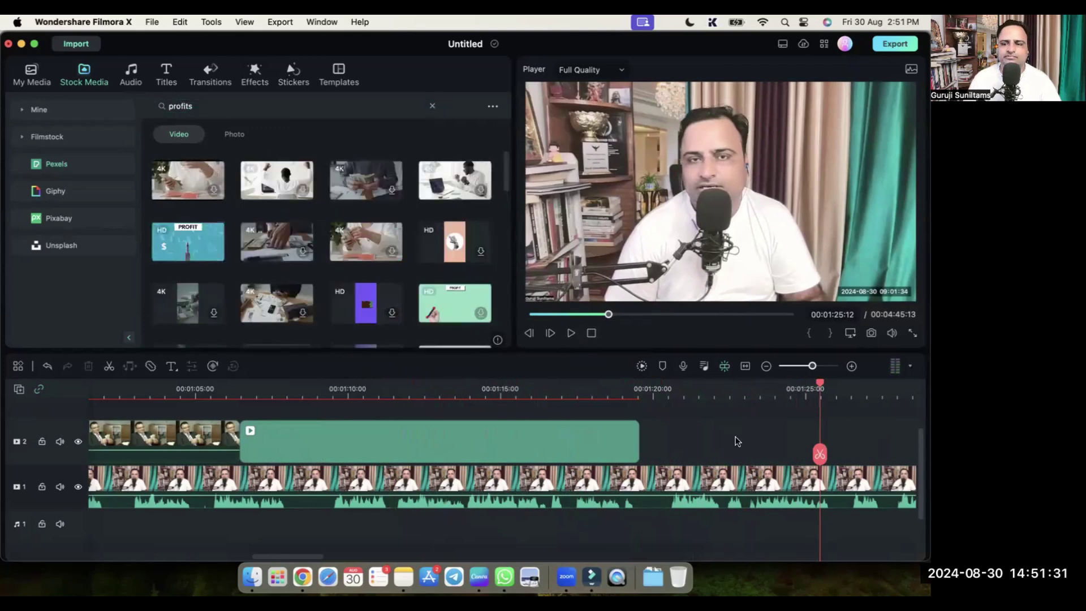
pyautogui.moveTo(188, 180); pyautogui.dragTo(707, 435)
pyautogui.click(588, 370)
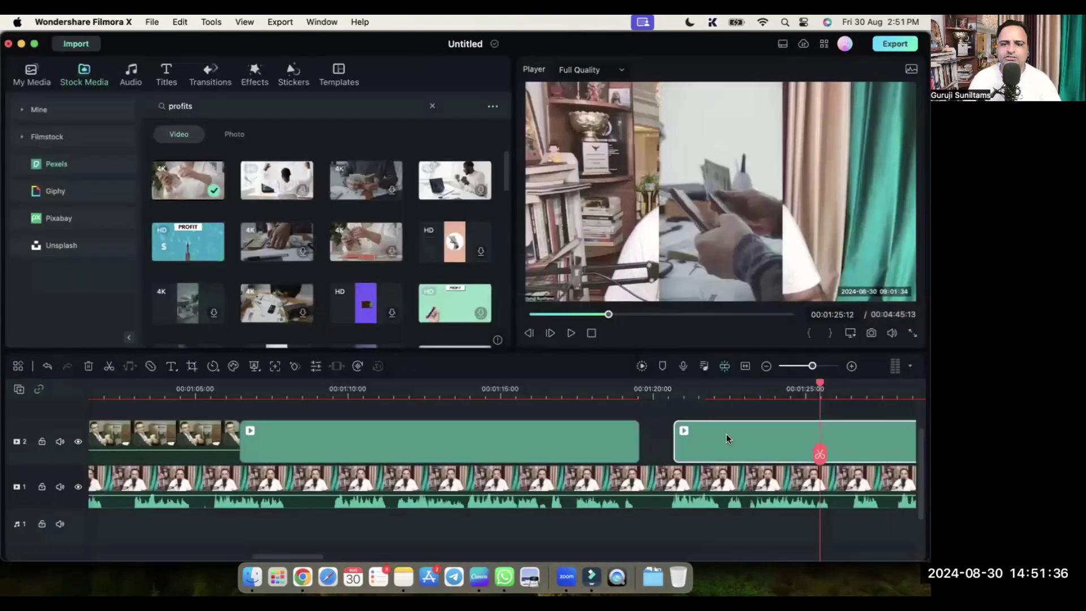
pyautogui.moveTo(726, 433); pyautogui.dragTo(710, 433)
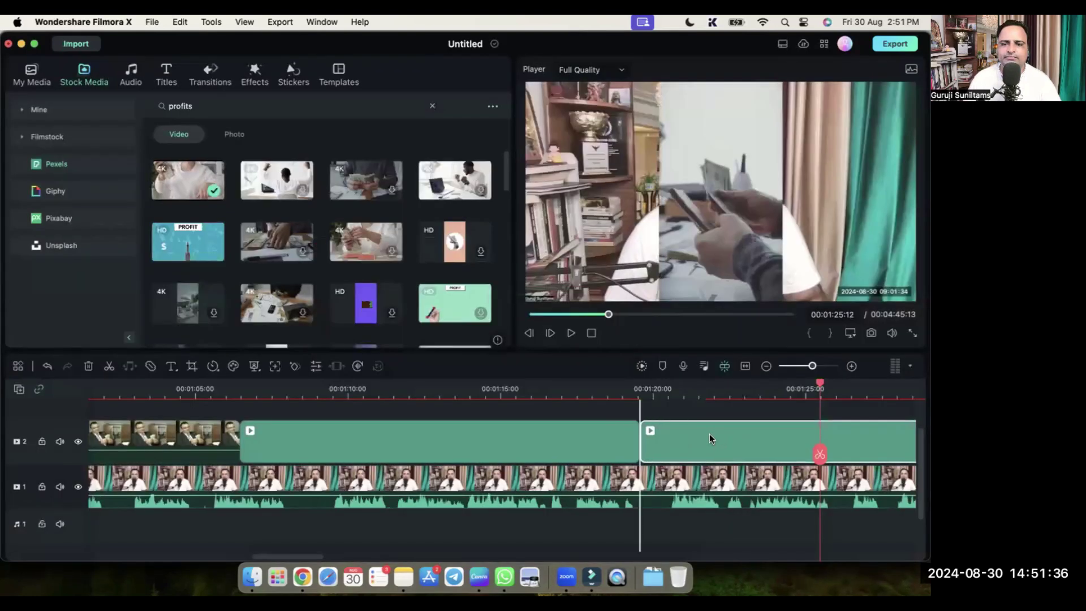
# Enlarge and reposition the profits clip in the player to fill the frame.
pyautogui.click(571, 334)
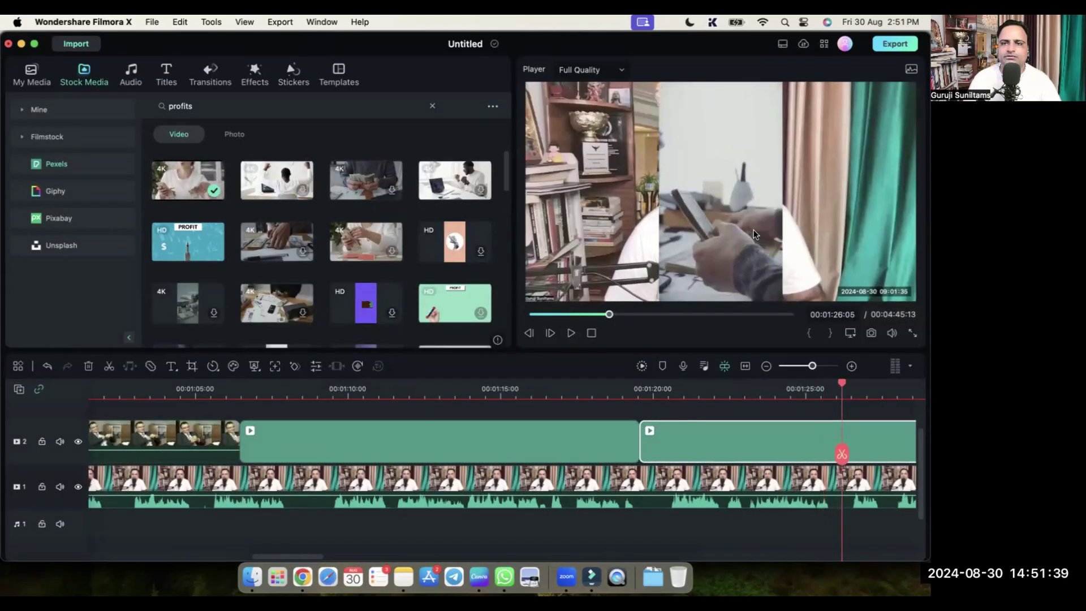
pyautogui.moveTo(721, 220); pyautogui.dragTo(687, 199)
pyautogui.moveTo(749, 281); pyautogui.dragTo(776, 168)
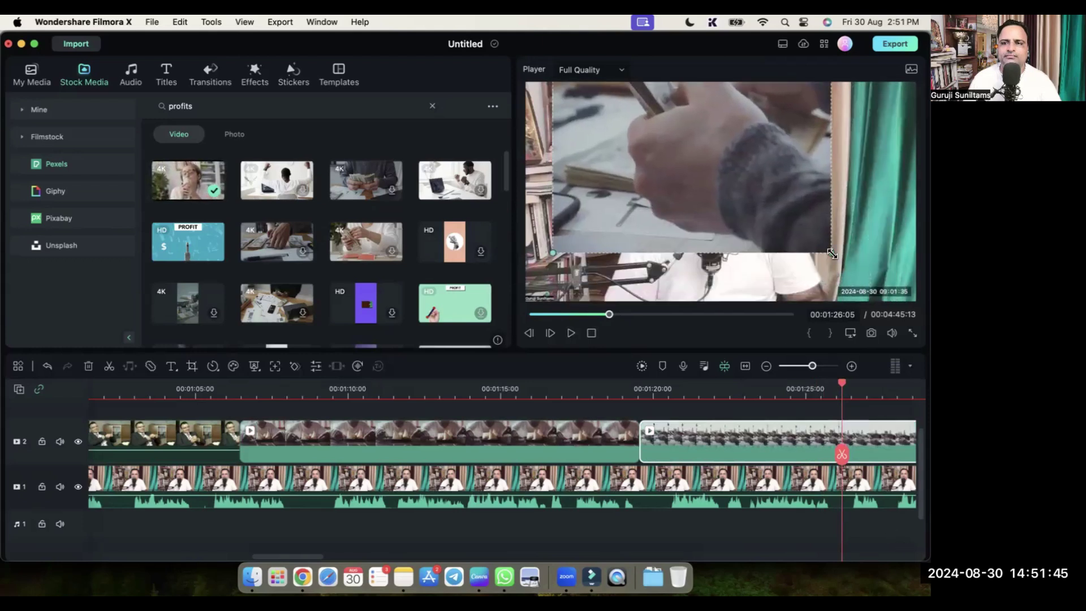
pyautogui.moveTo(832, 254); pyautogui.dragTo(860, 267)
pyautogui.moveTo(753, 214); pyautogui.dragTo(743, 244)
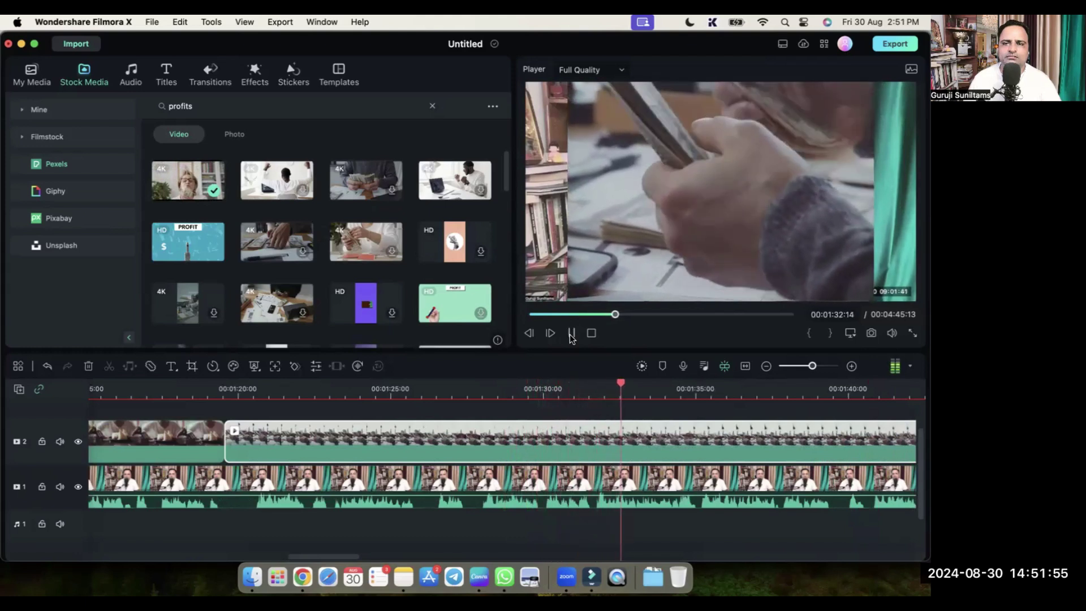
# Cut the profits clip at 00:01:34:13, then play on to the next clip's spot.
pyautogui.click(572, 334)
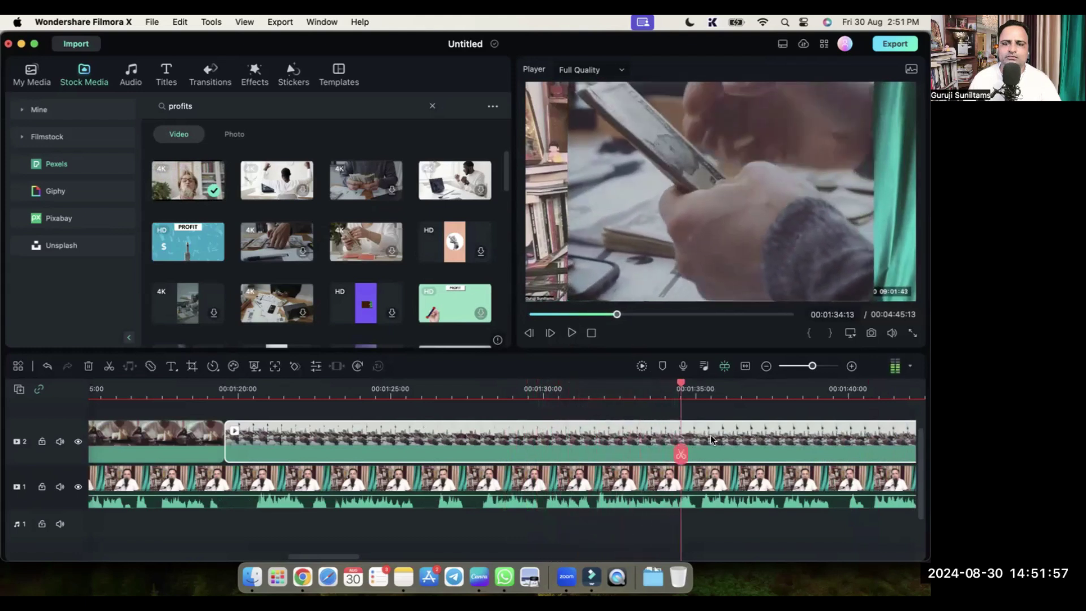
pyautogui.click(681, 454)
pyautogui.moveTo(723, 446); pyautogui.dragTo(795, 438)
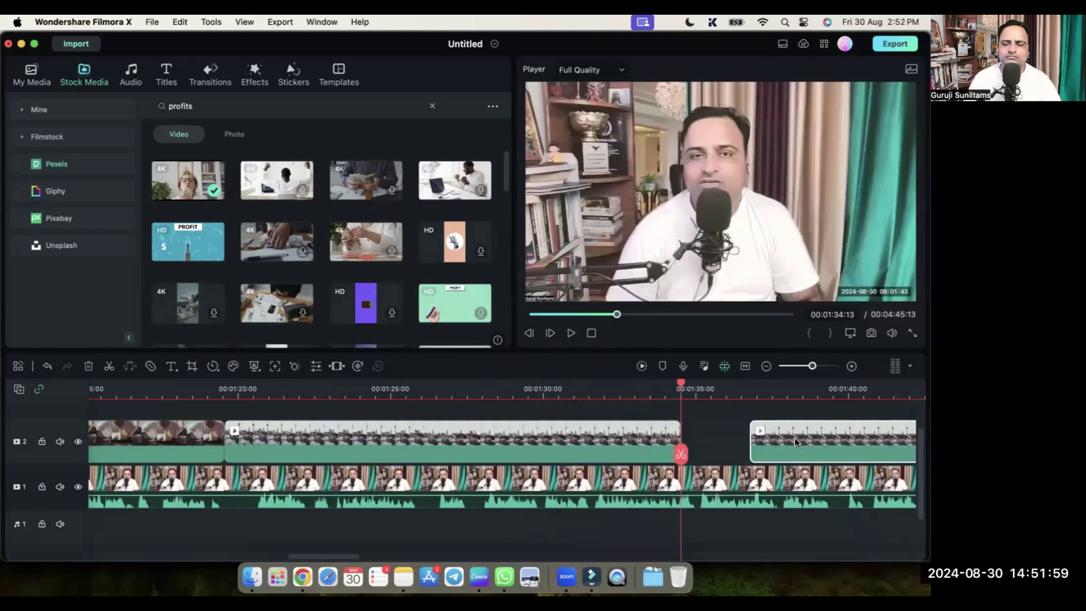
pyautogui.press('Delete')
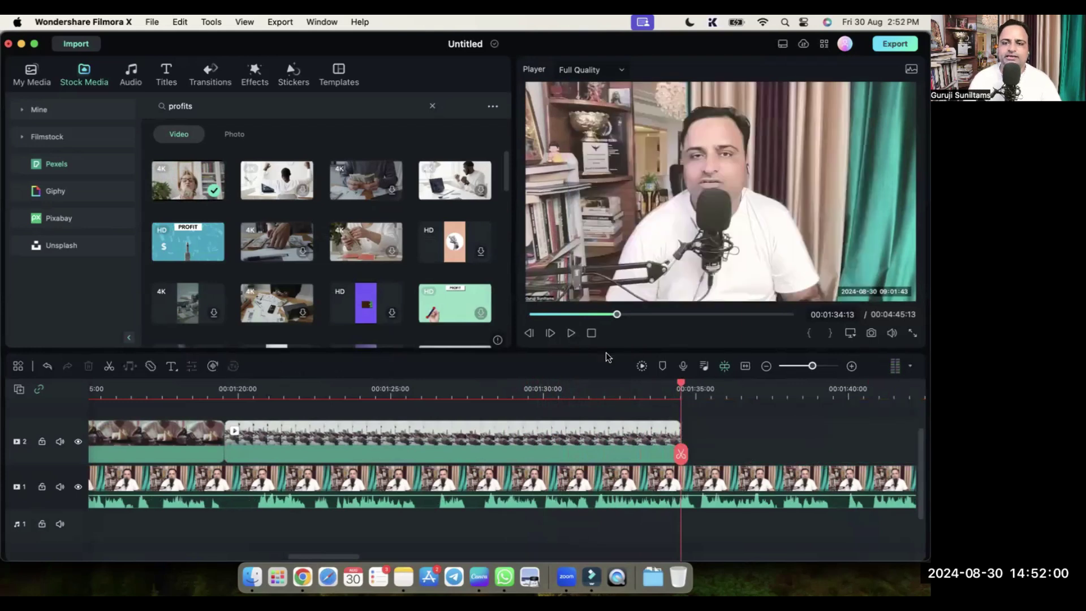
pyautogui.click(572, 332)
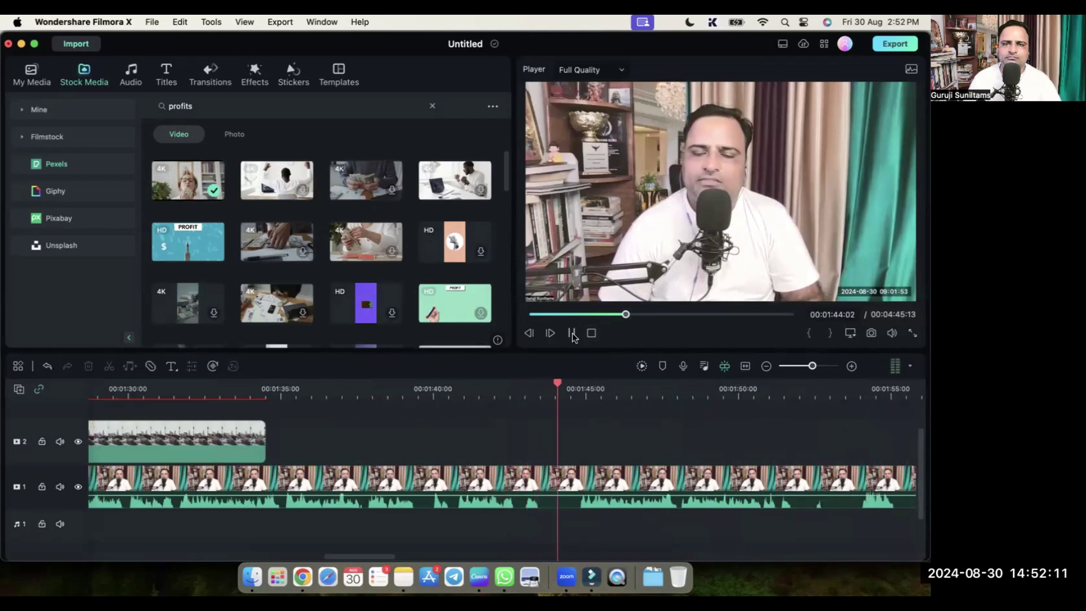
pyautogui.click(573, 335)
# Search 'story', add the reading-woman clip to track 2 at about 1:40, and split at 00:01:47:22.
pyautogui.click(200, 108)
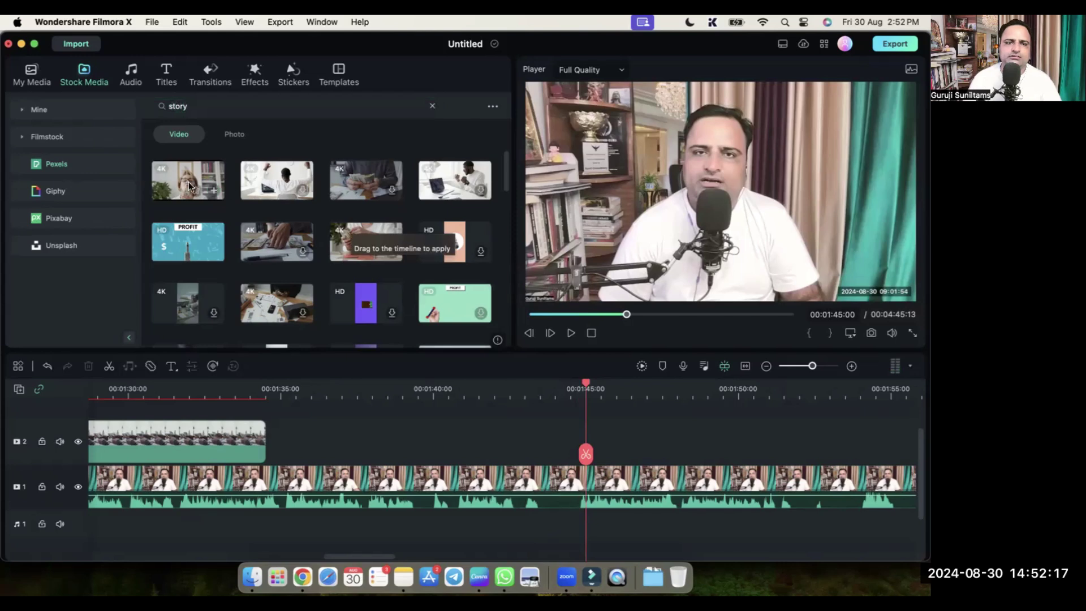
pyautogui.press('Return')
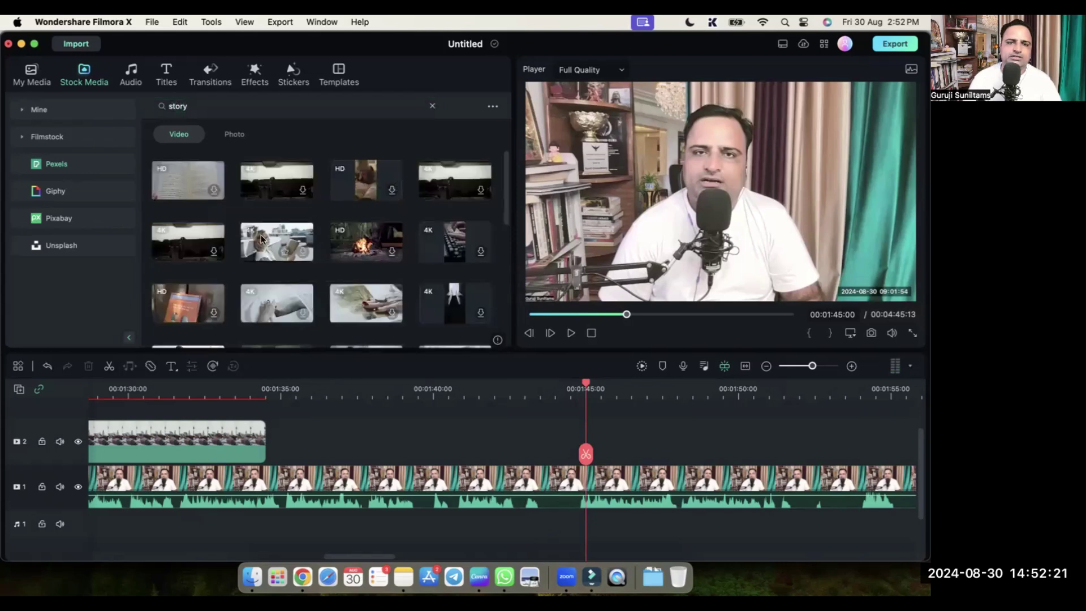
pyautogui.moveTo(277, 244); pyautogui.dragTo(481, 449)
pyautogui.click(583, 370)
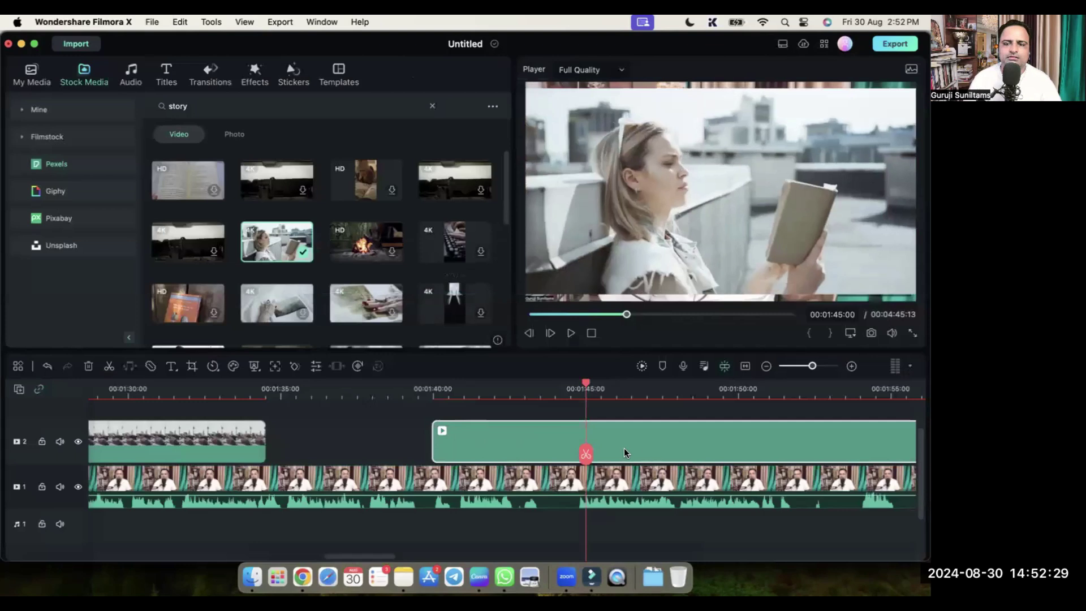
pyautogui.click(674, 388)
pyautogui.click(673, 454)
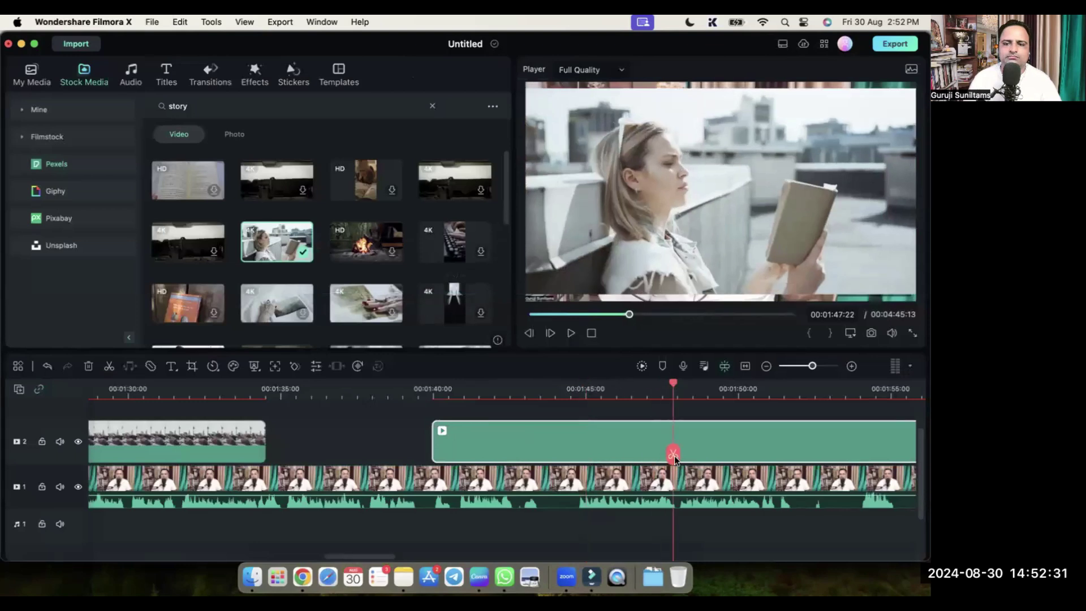